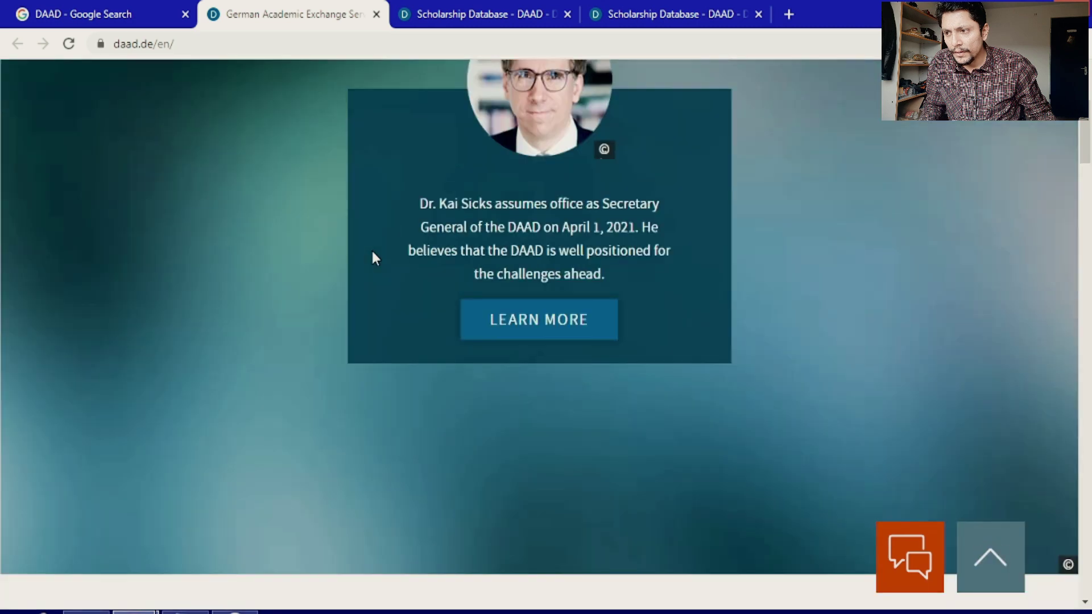
Open the homepage's 'Scholarships - for Germany' link in a new browser tab.
scroll(372, 258, "up", 5)
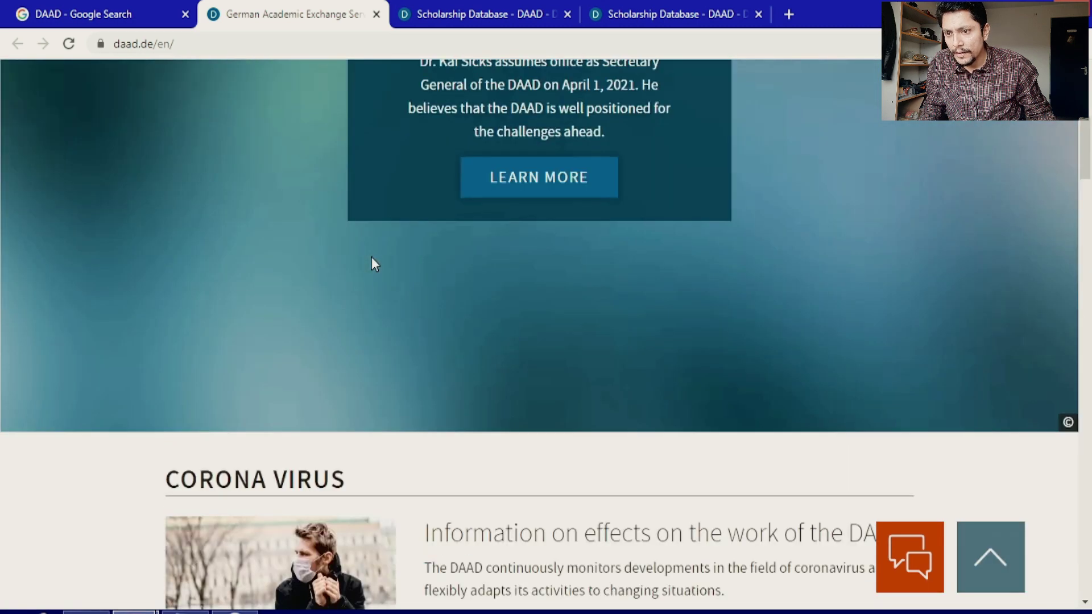
scroll(313, 264, "down", 5)
scroll(313, 265, "down", 7)
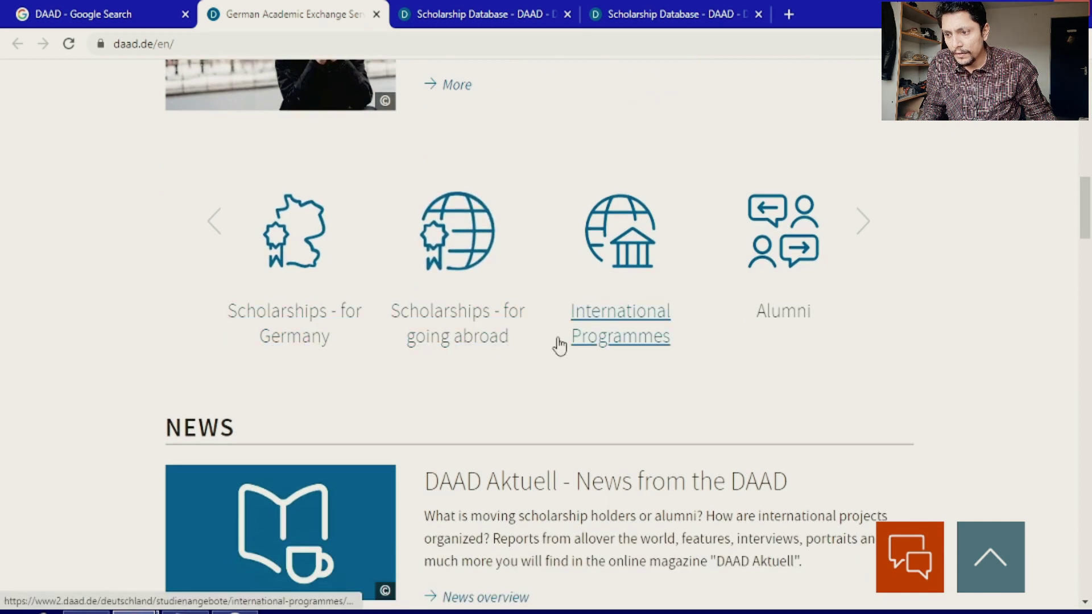
right_click(297, 319)
left_click(336, 328)
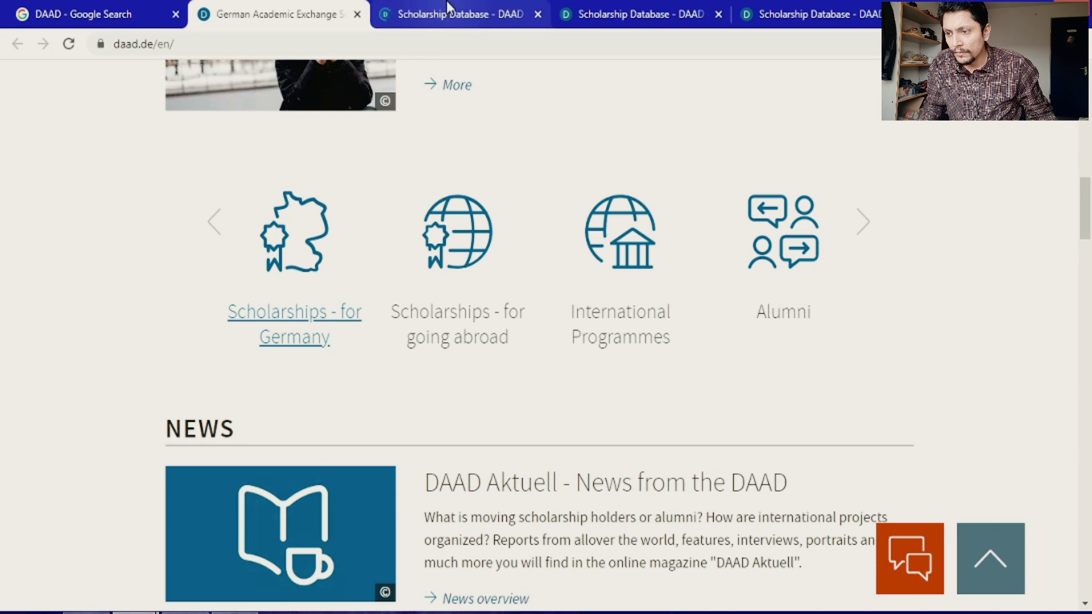
Switch to the Finding Scholarships tab, close the older database tab, and browse the 193 results.
left_click(452, 11)
left_click(718, 14)
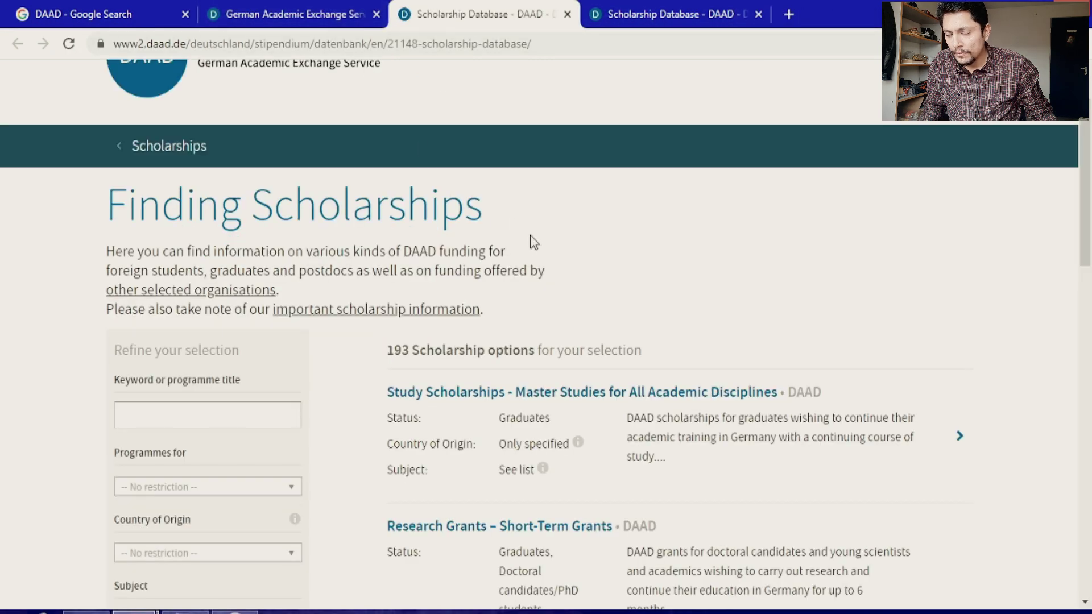
scroll(650, 258, "down", 1)
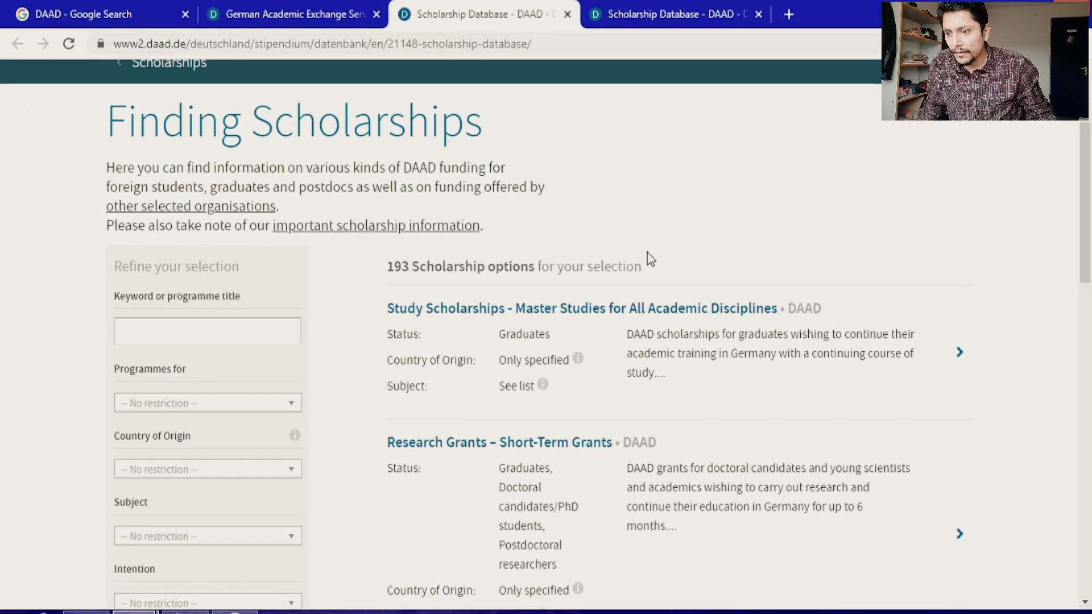
scroll(273, 191, "up", 1)
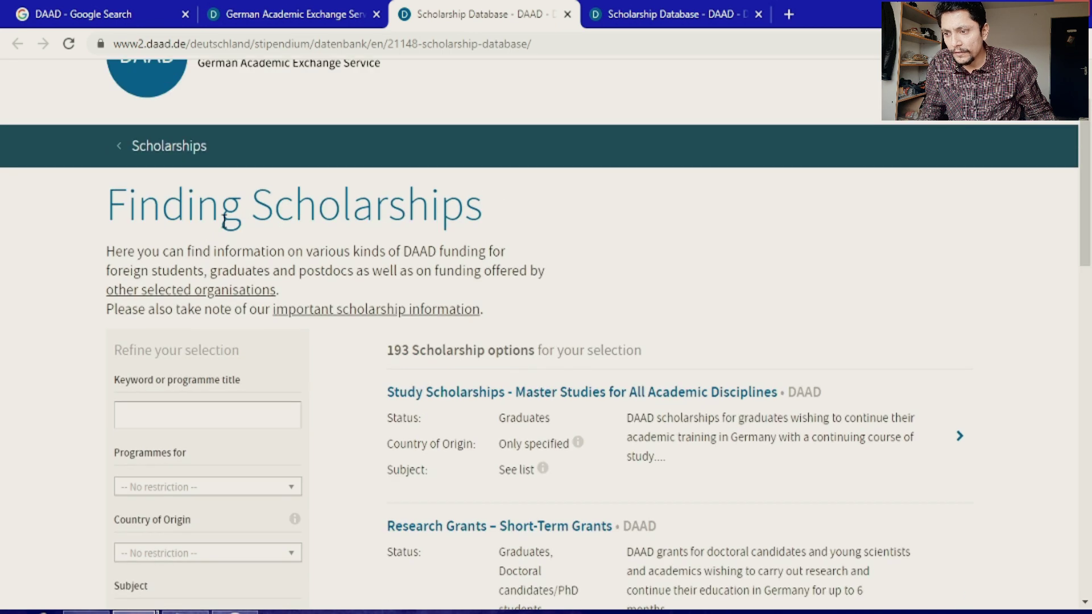
scroll(358, 249, "up", 1)
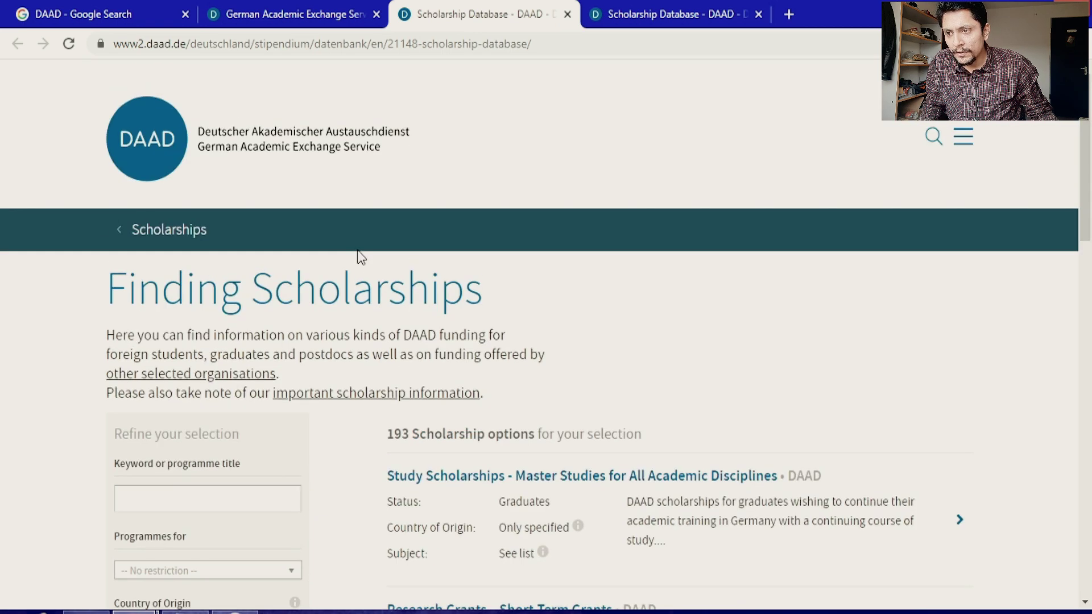
scroll(354, 267, "down", 1)
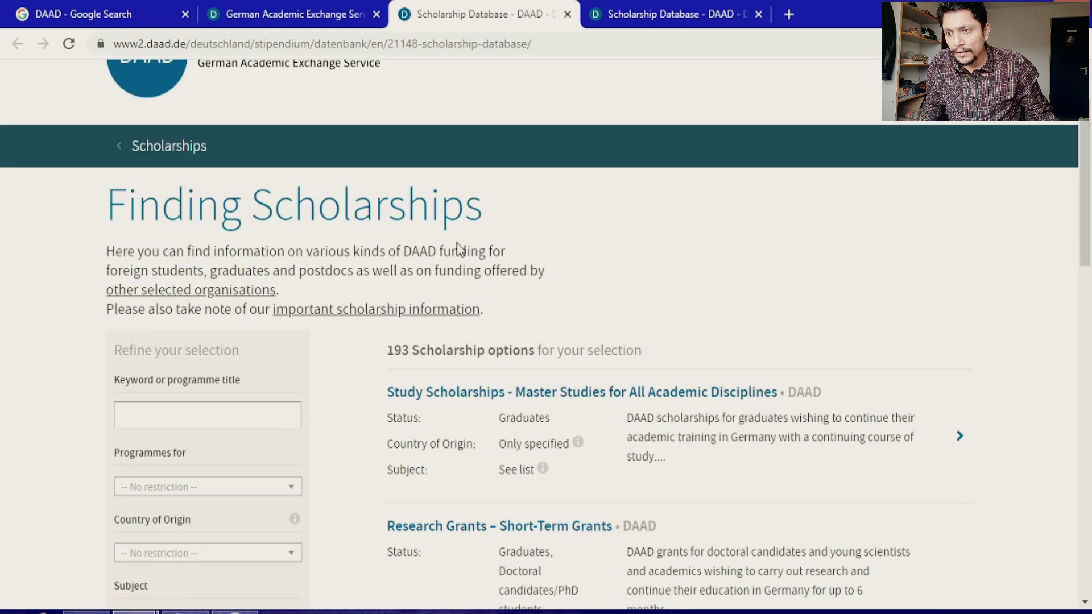
scroll(458, 249, "down", 2)
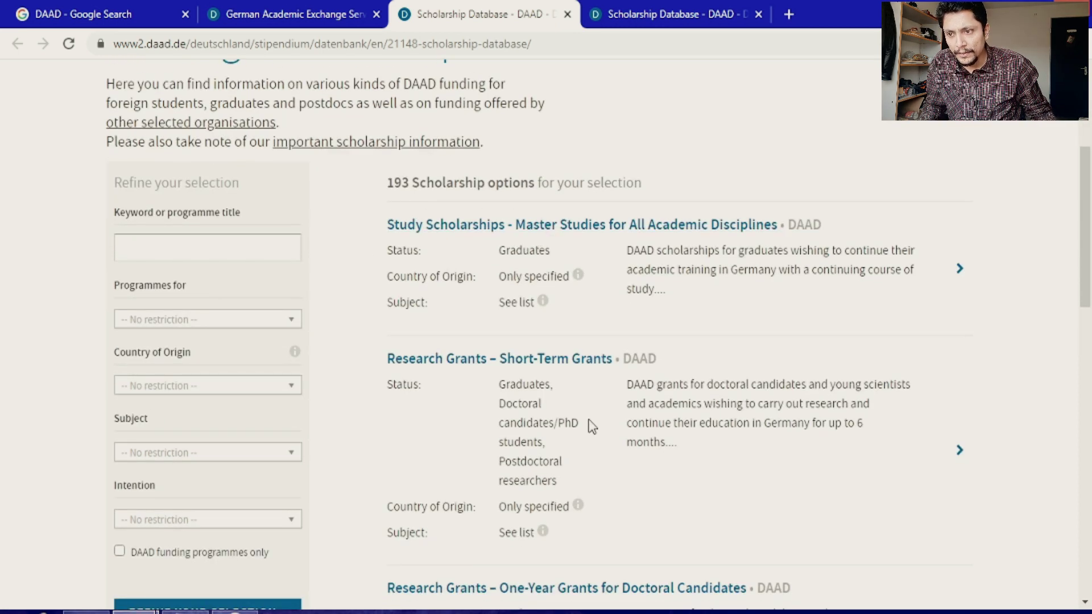
scroll(592, 427, "down", 1)
scroll(444, 383, "up", 1)
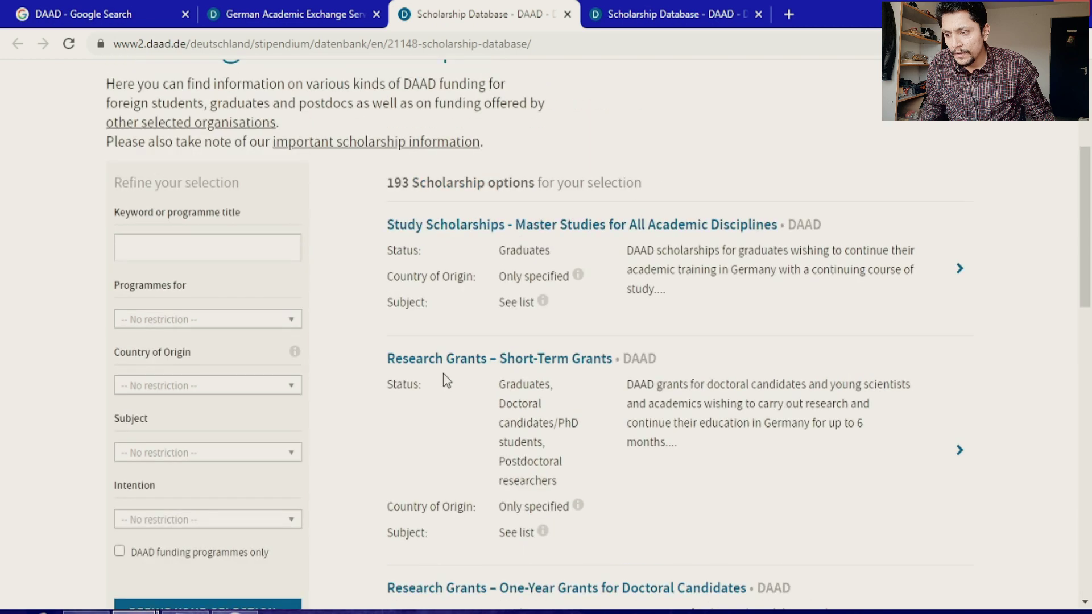
scroll(478, 362, "down", 2)
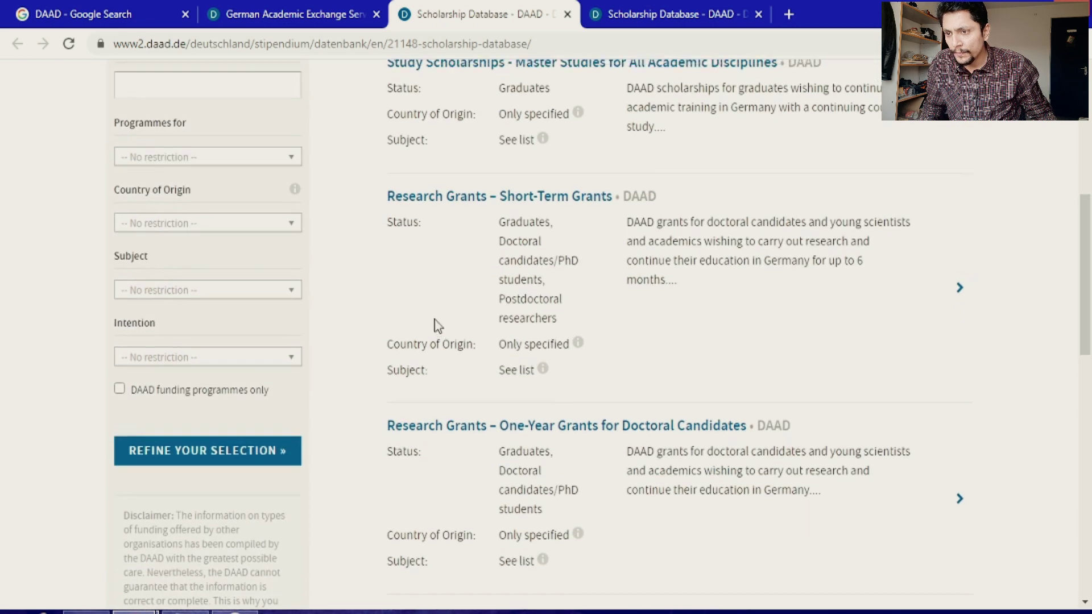
scroll(398, 319, "up", 1)
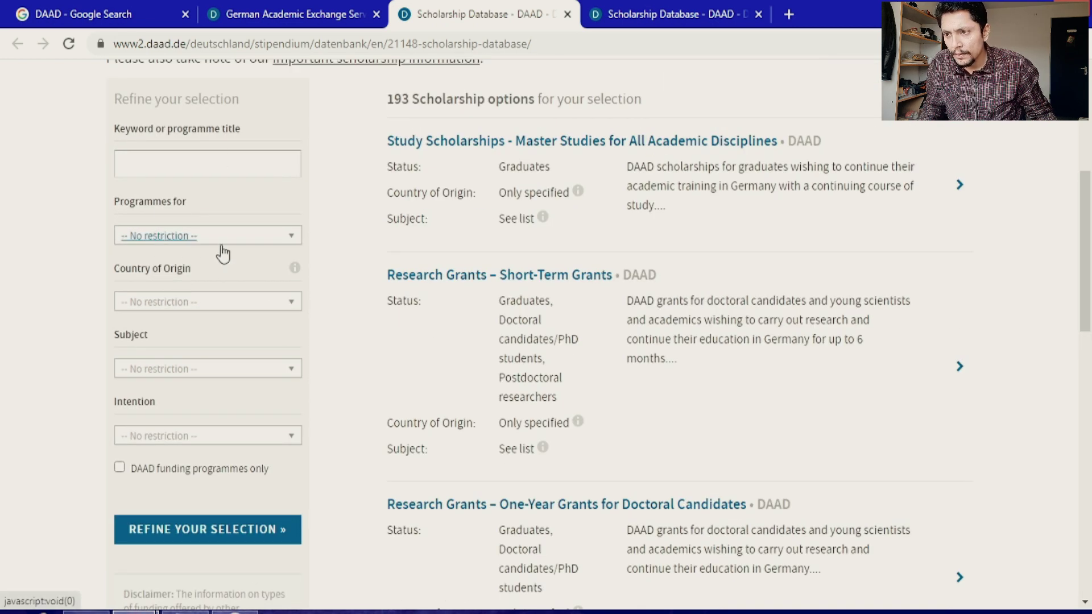
scroll(586, 295, "down", 2)
scroll(585, 293, "down", 3)
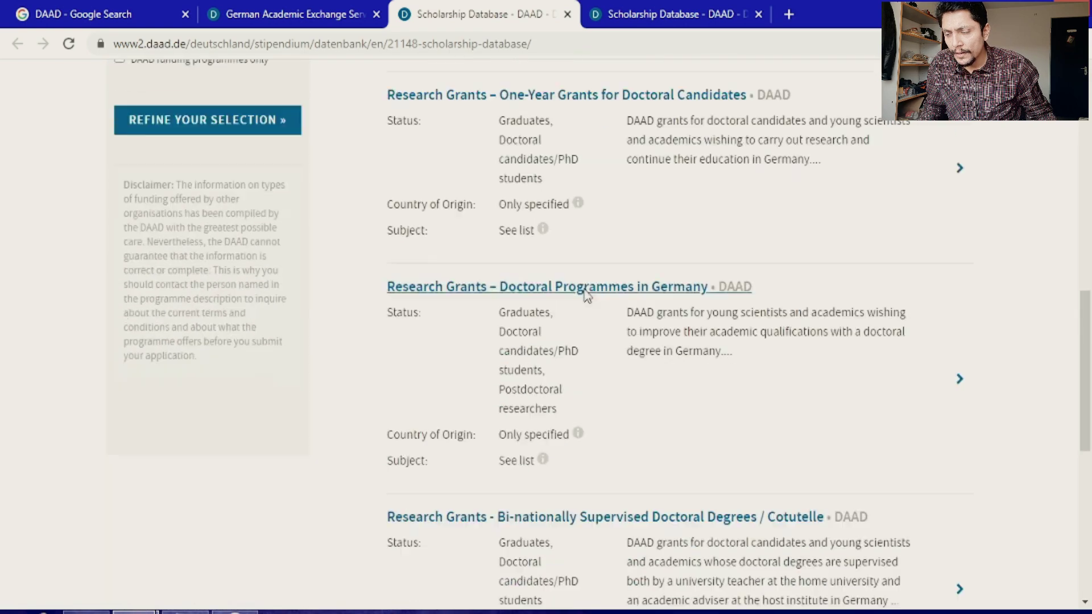
scroll(586, 302, "down", 3)
scroll(540, 307, "up", 9)
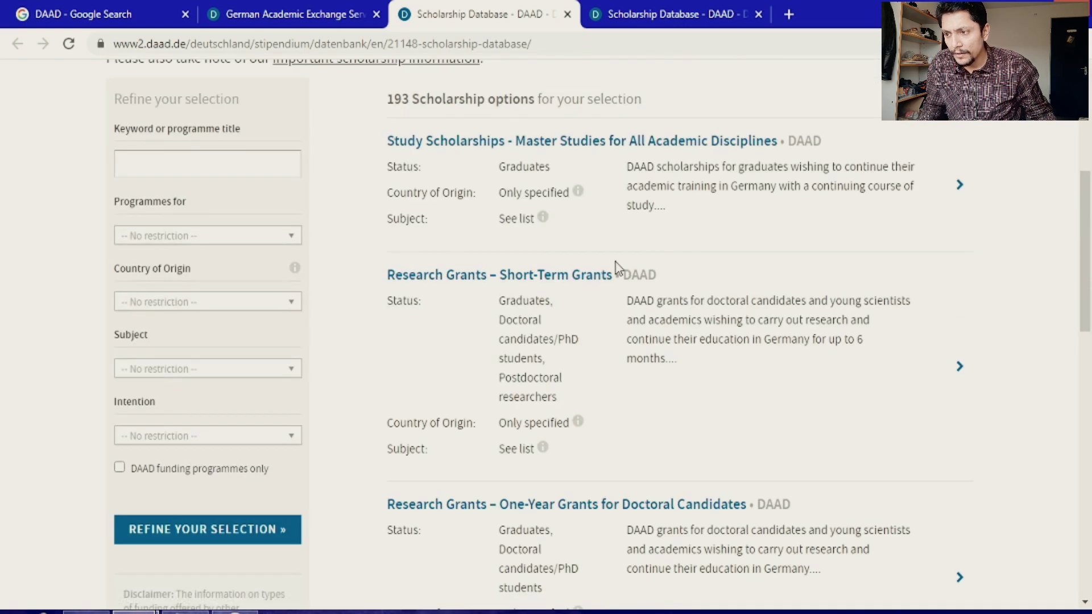
scroll(765, 307, "down", 6)
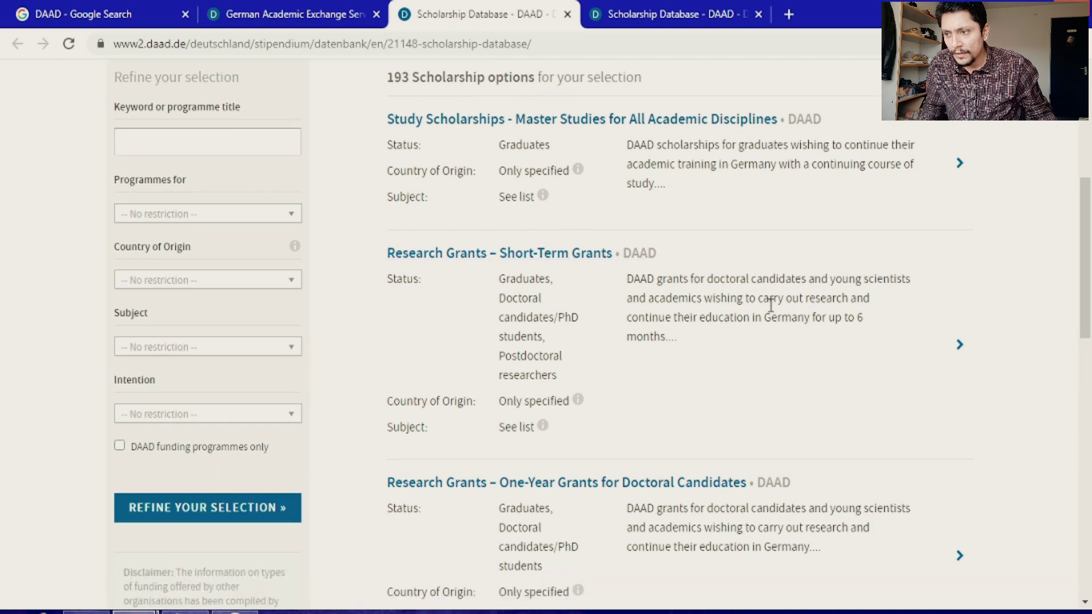
scroll(765, 337, "up", 4)
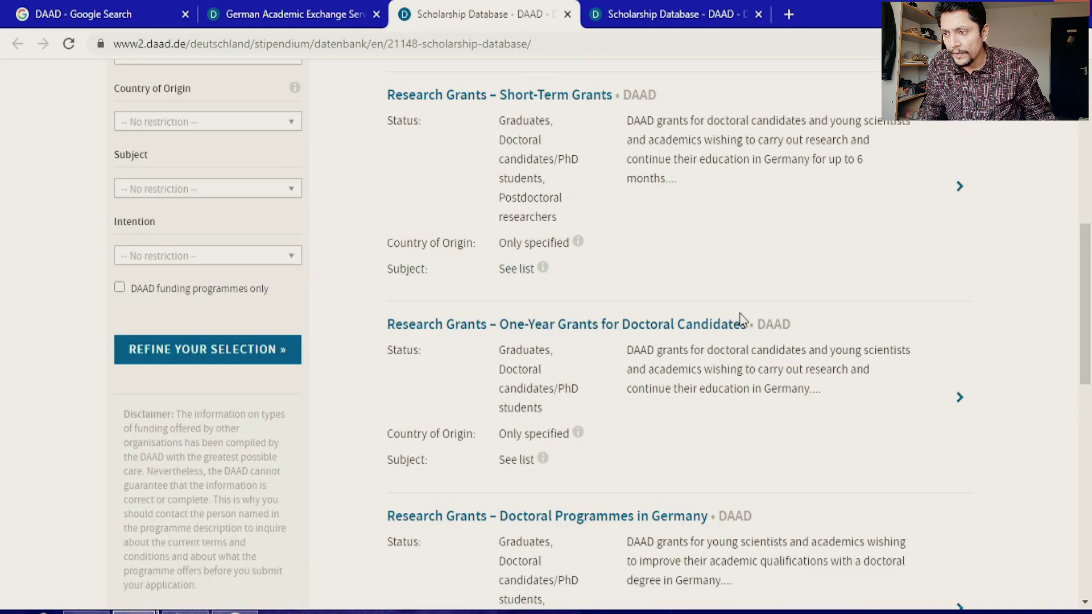
scroll(480, 214, "up", 1)
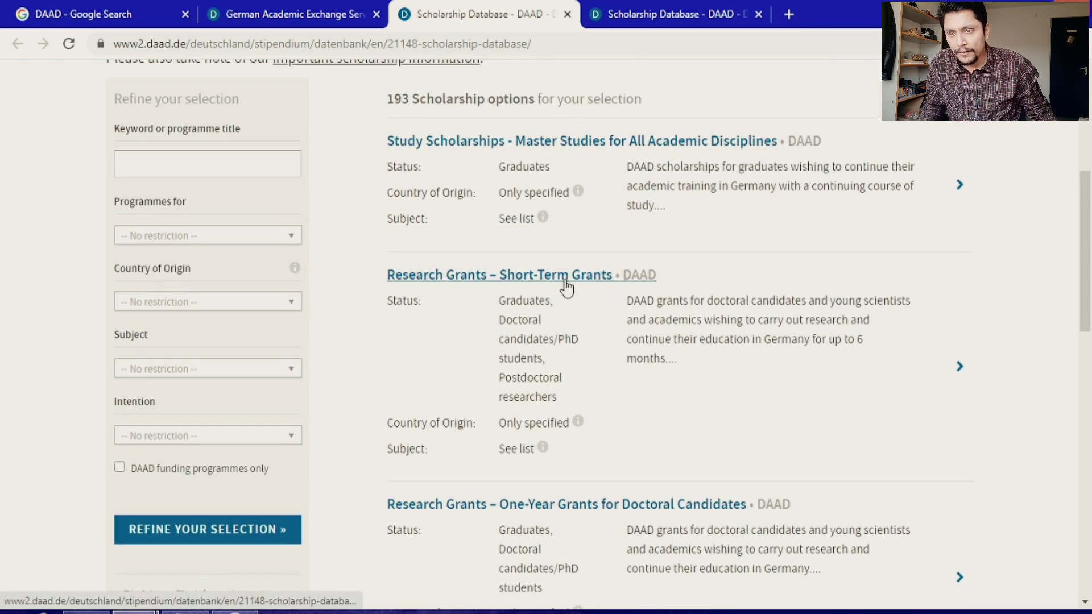
scroll(605, 298, "down", 1)
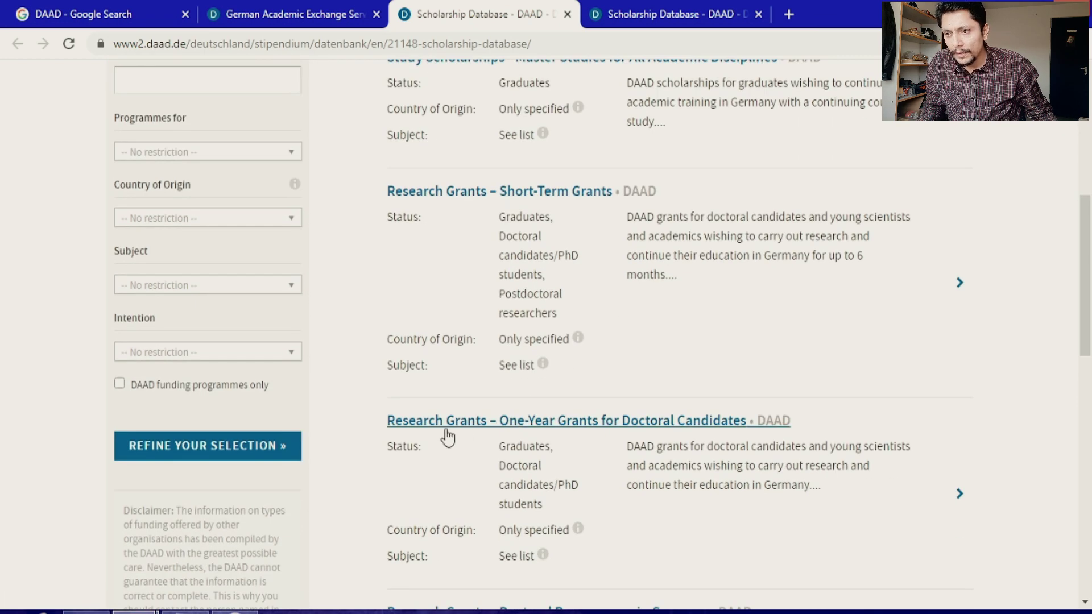
scroll(614, 439, "down", 2)
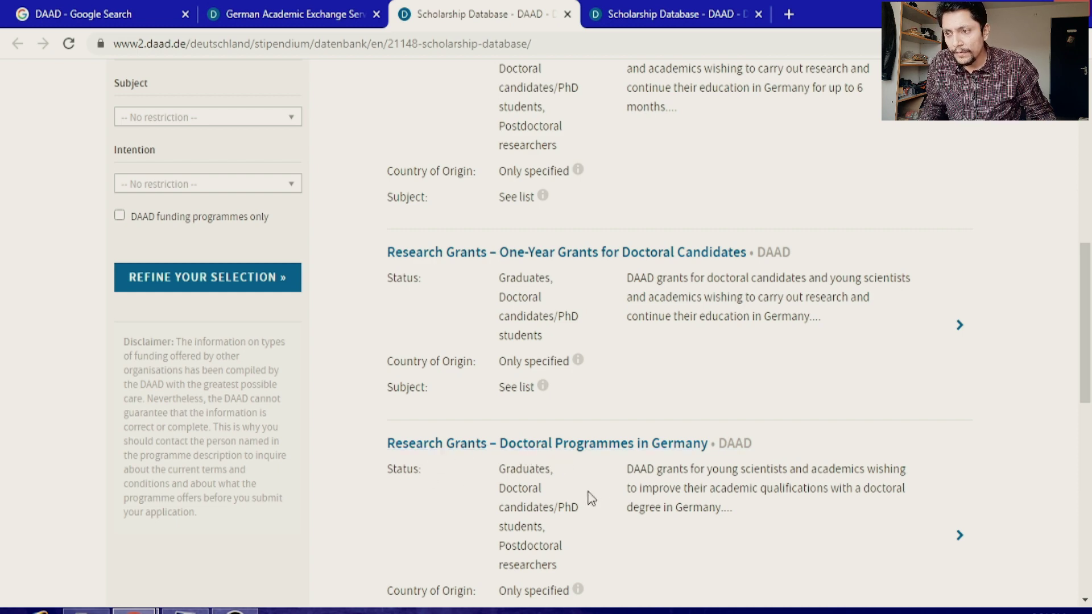
scroll(591, 498, "up", 1)
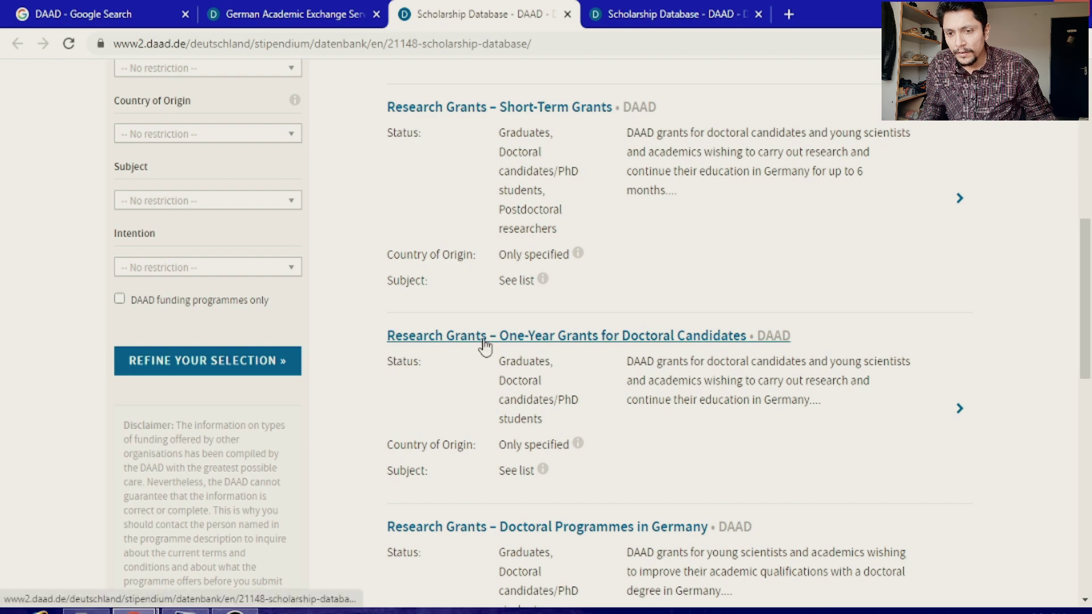
scroll(611, 319, "down", 2)
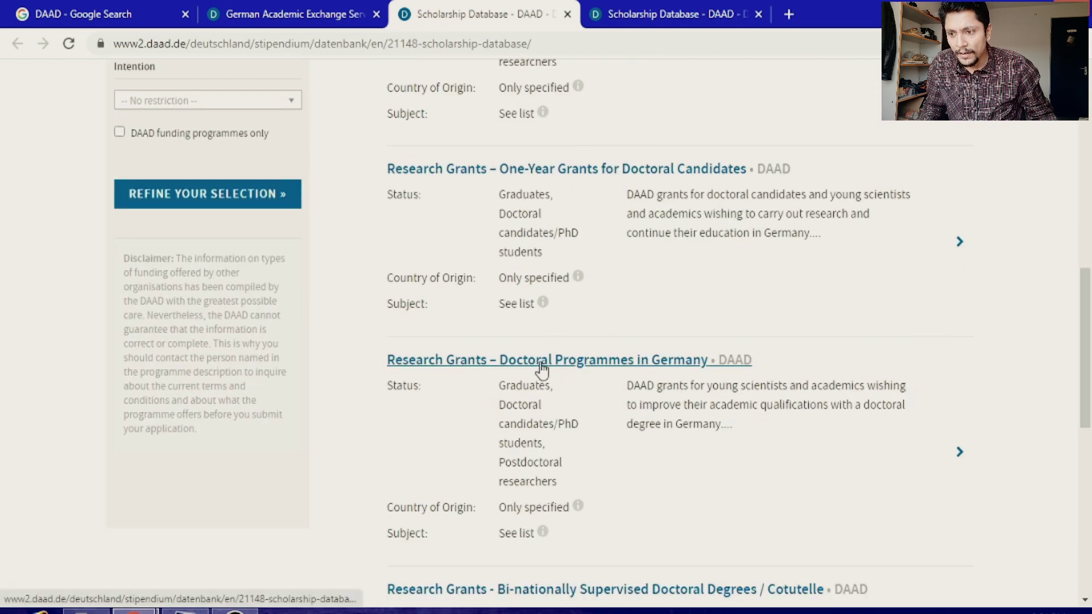
Open 'Research Grants – Doctoral Programmes in Germany' in a new tab.
right_click(539, 369)
left_click(561, 376)
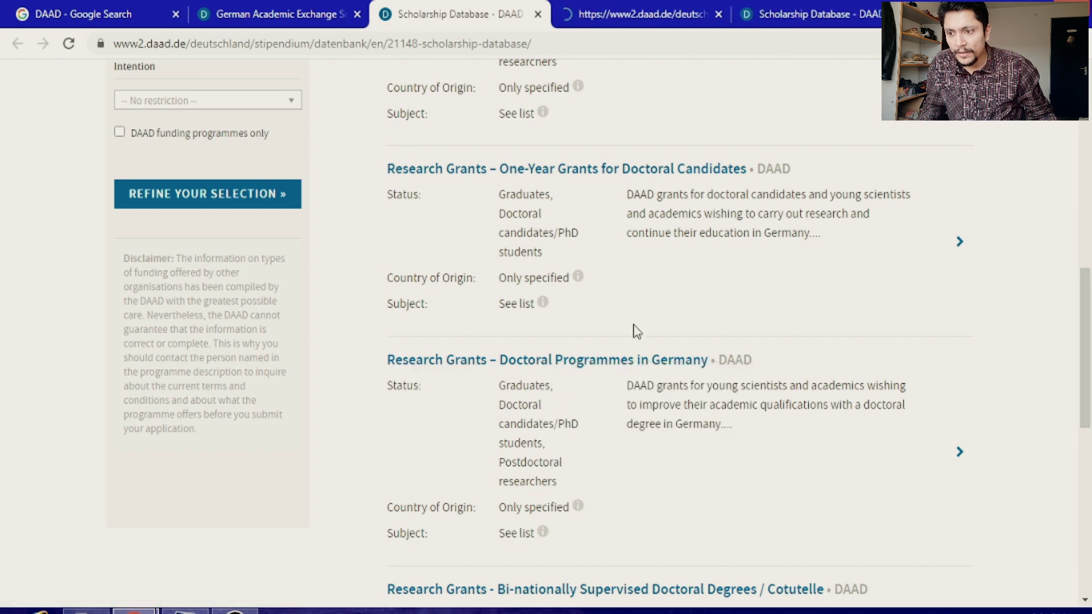
scroll(543, 364, "up", 3)
scroll(549, 387, "down", 2)
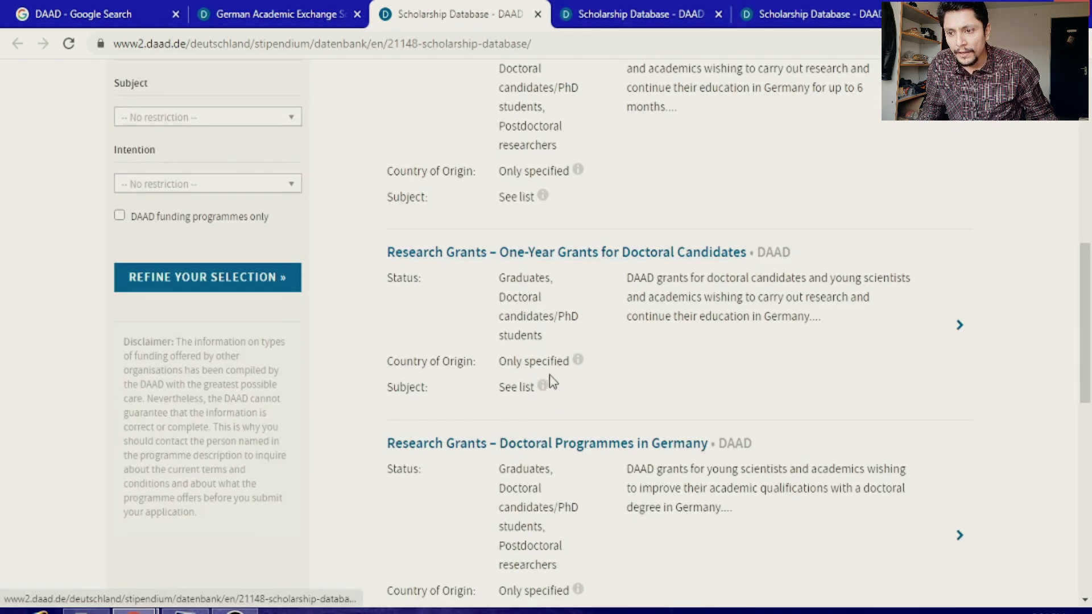
scroll(519, 290, "up", 3)
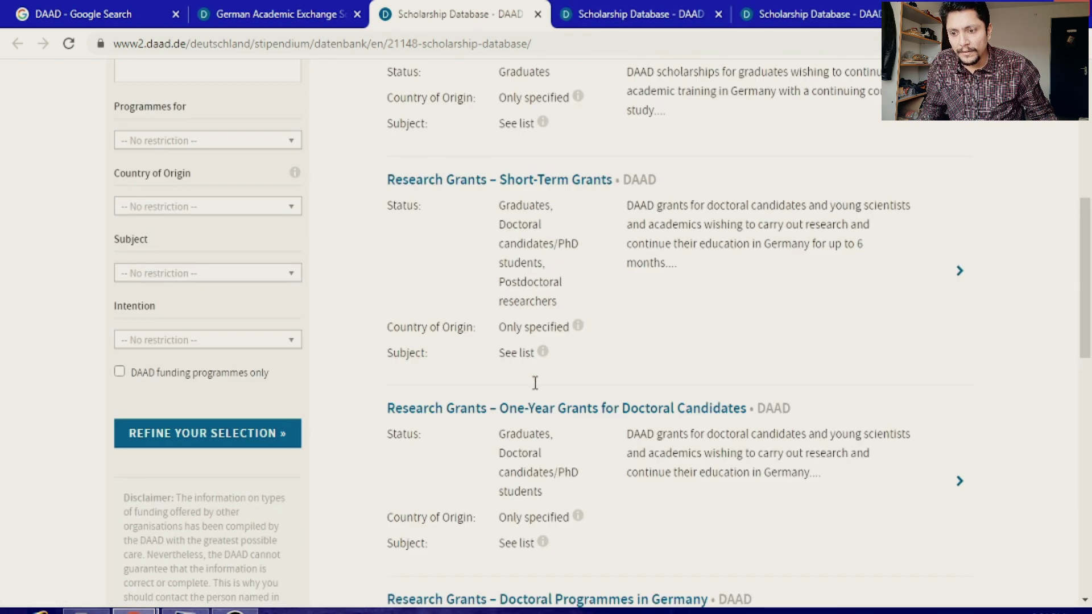
scroll(417, 385, "up", 3)
scroll(249, 366, "down", 2)
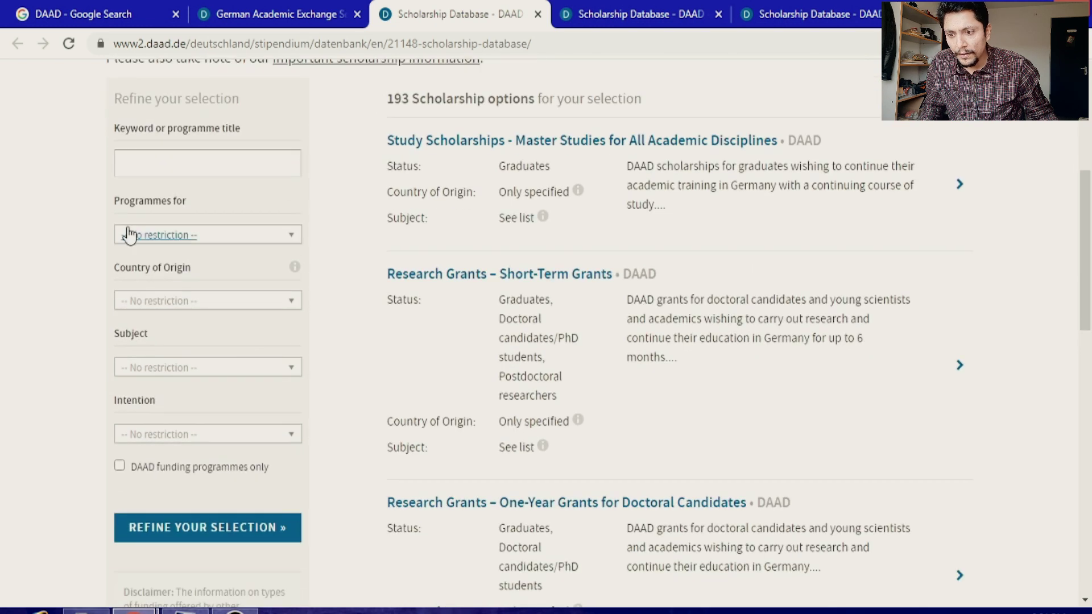
Filter scholarships to Doctoral candidates/PhD students, Pakistan and Engineering, leaving 23 options.
left_click(165, 238)
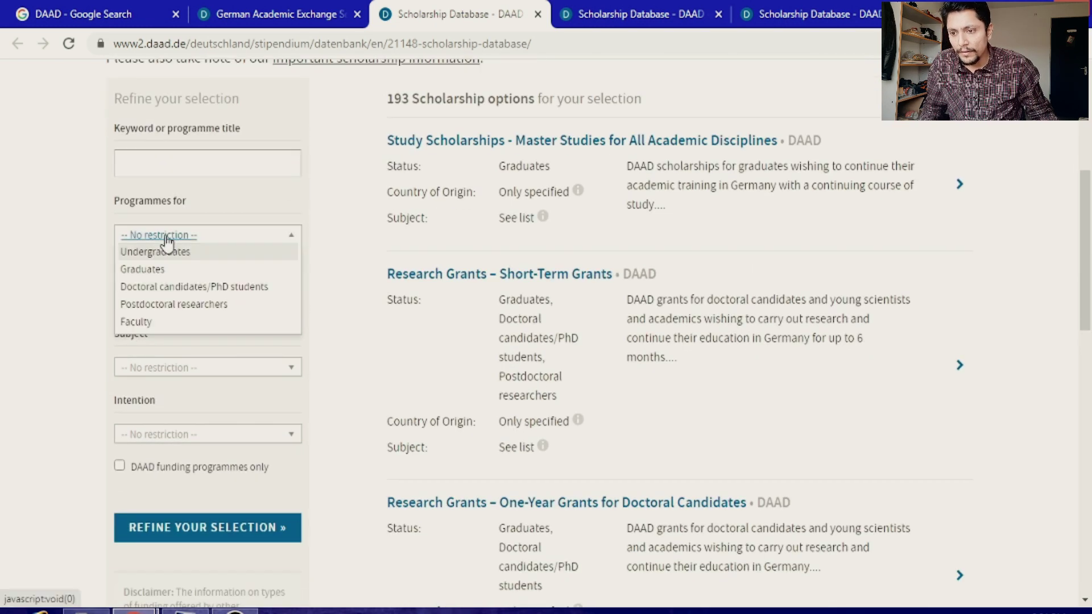
left_click(163, 287)
left_click(171, 302)
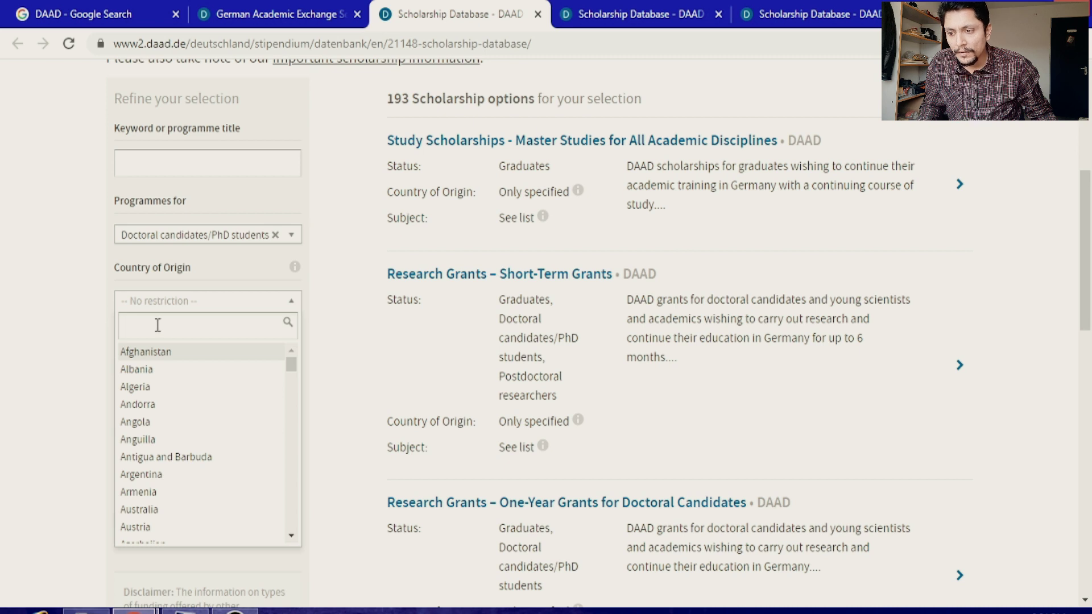
type("p")
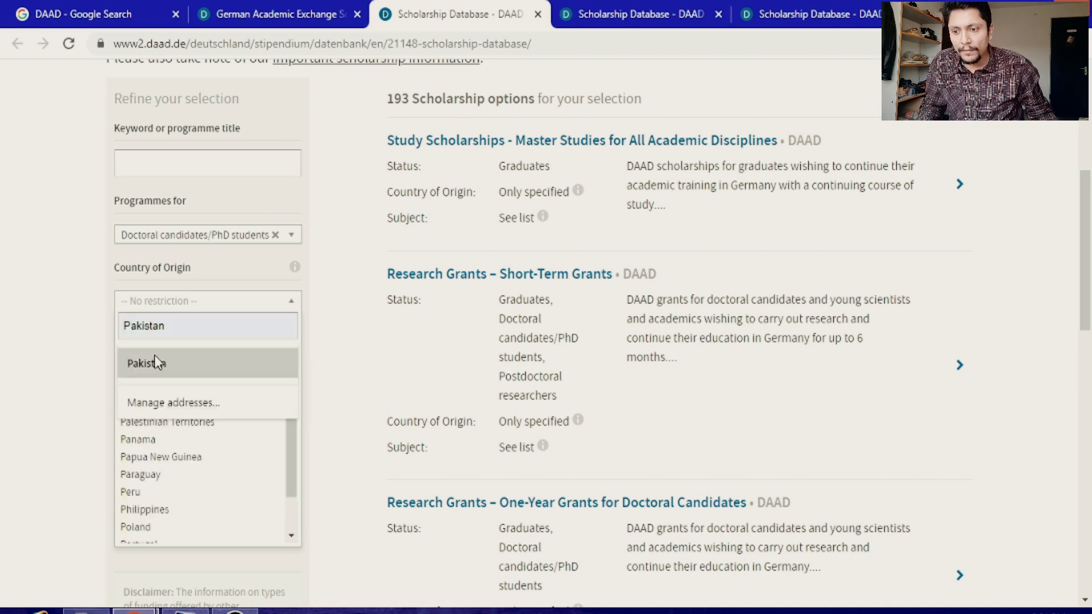
left_click(152, 361)
left_click(147, 353)
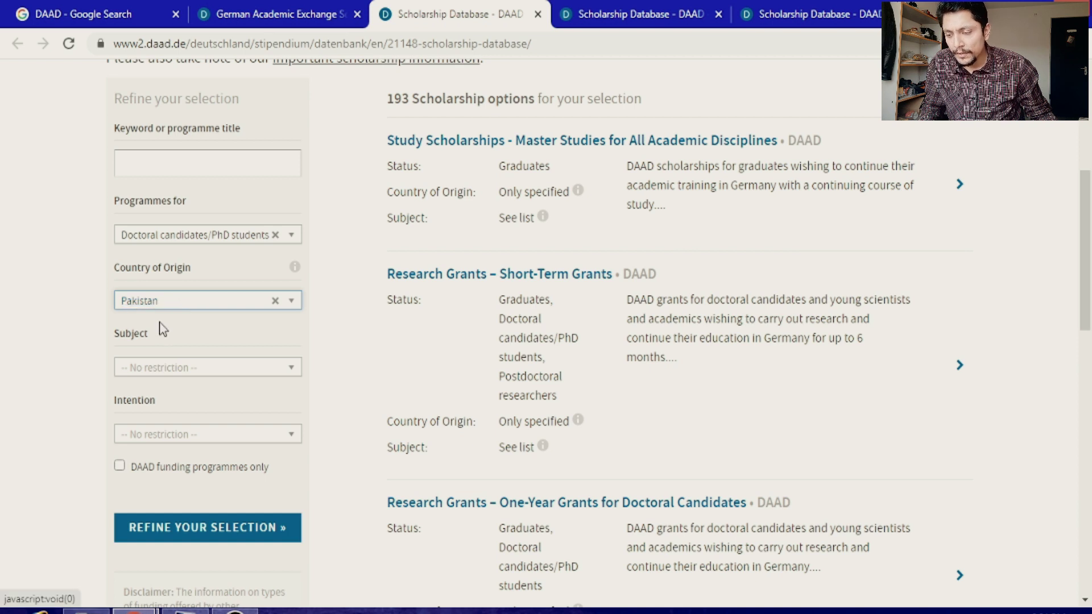
left_click(158, 367)
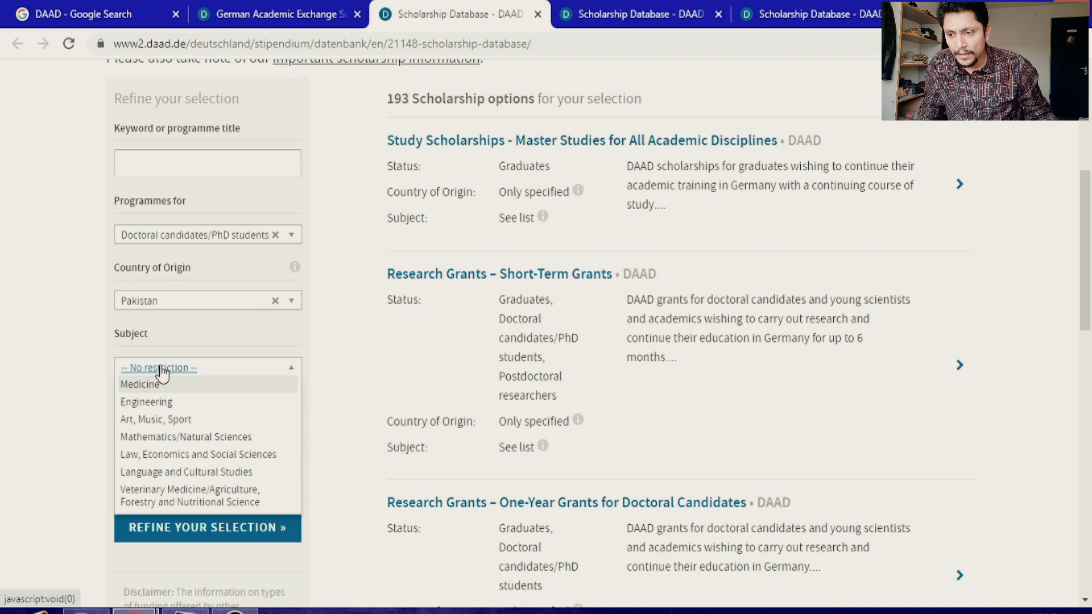
left_click(146, 404)
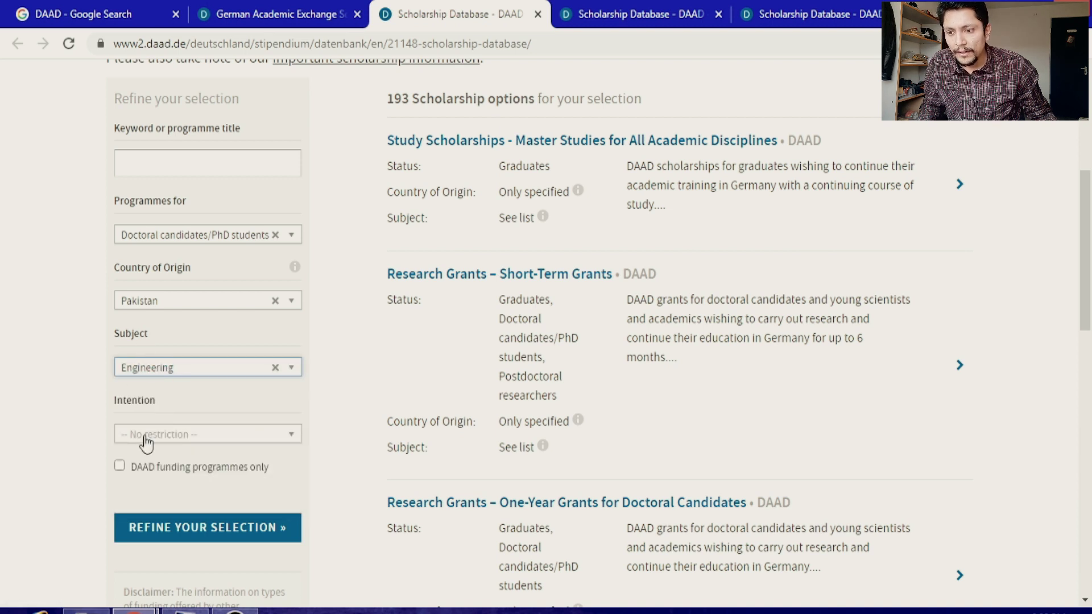
left_click(200, 528)
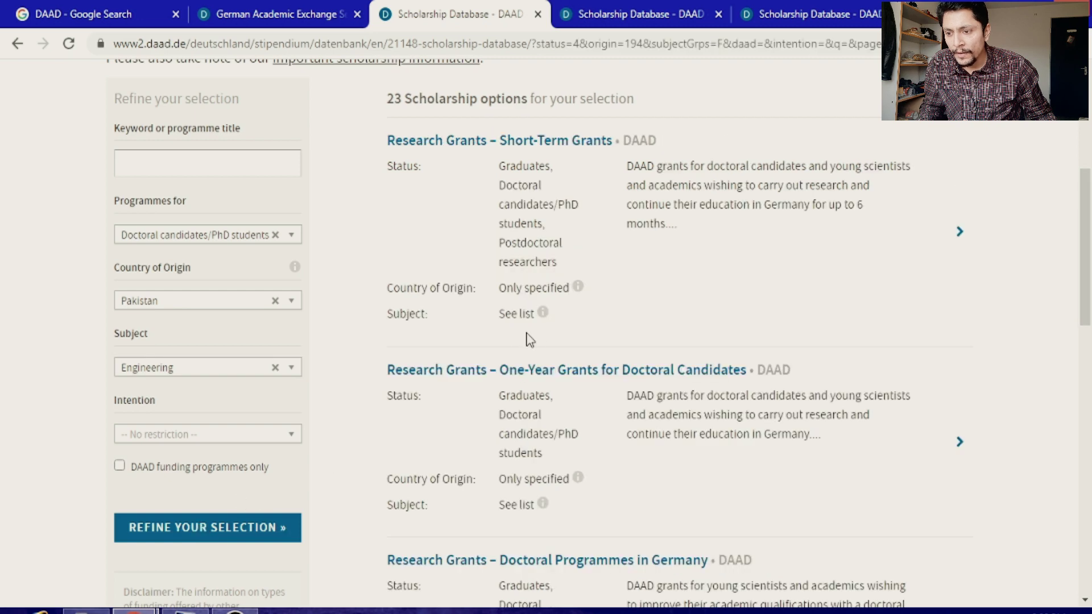
scroll(535, 340, "up", 2)
left_click_drag(384, 187, 523, 186)
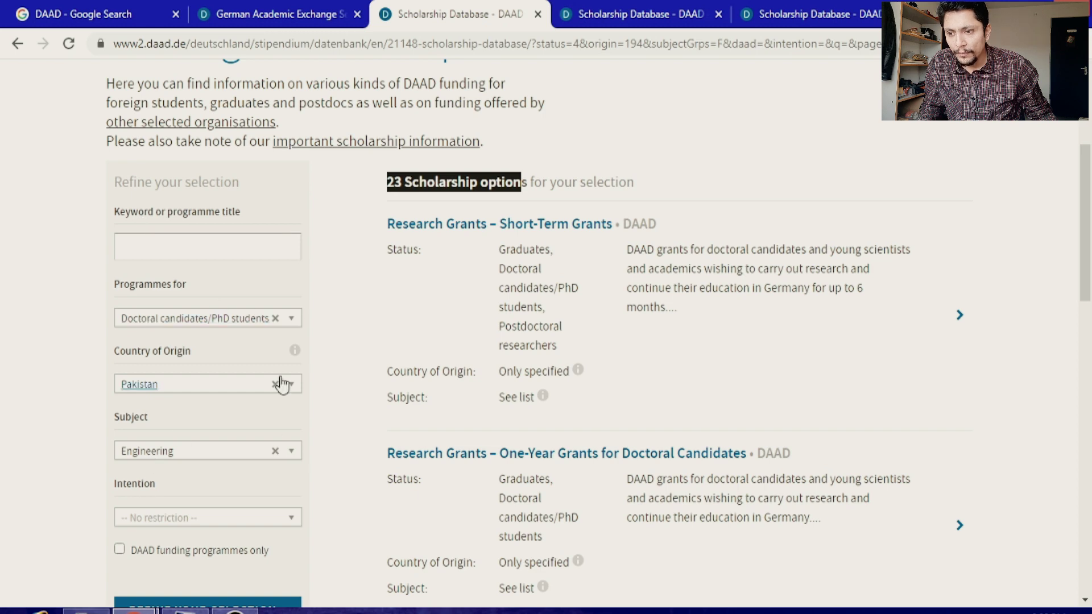
scroll(579, 369, "down", 2)
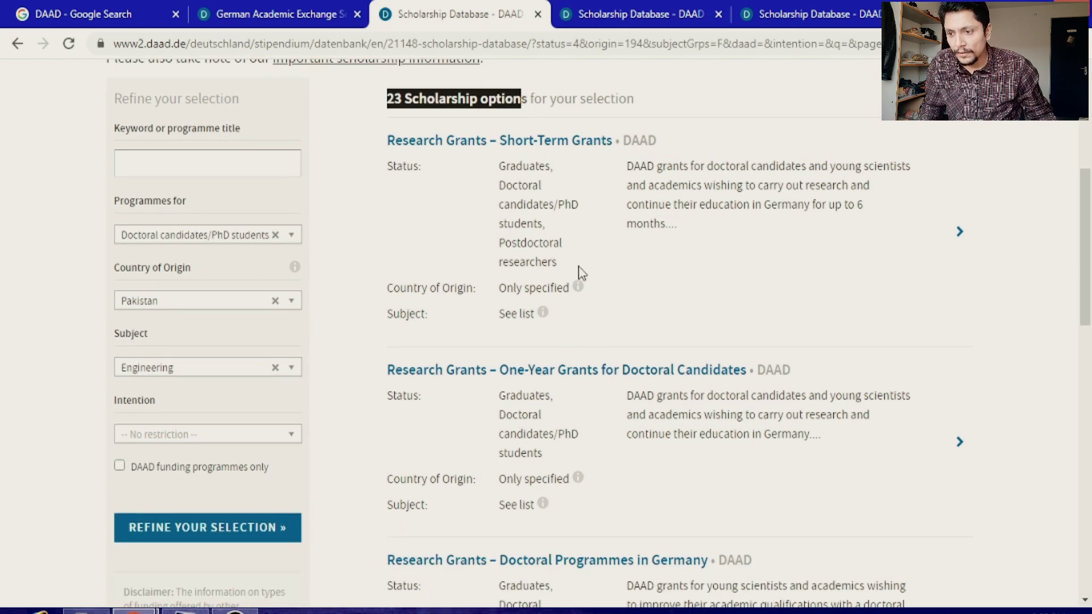
scroll(566, 327, "down", 1)
scroll(566, 327, "down", 1)
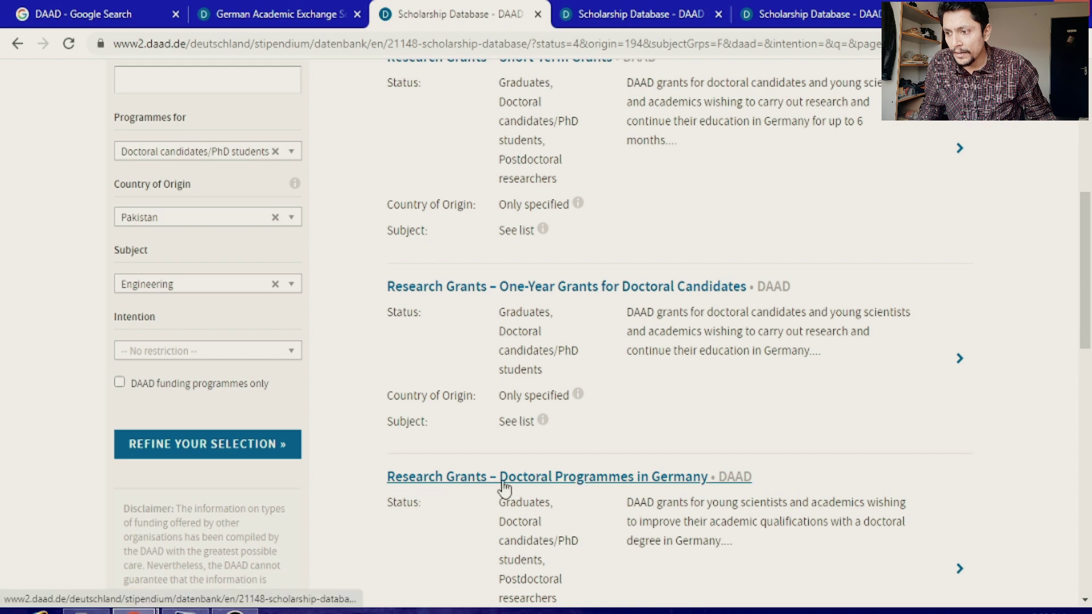
Switch to the Doctoral Programmes in Germany tab and highlight the programme title.
left_click(654, 17)
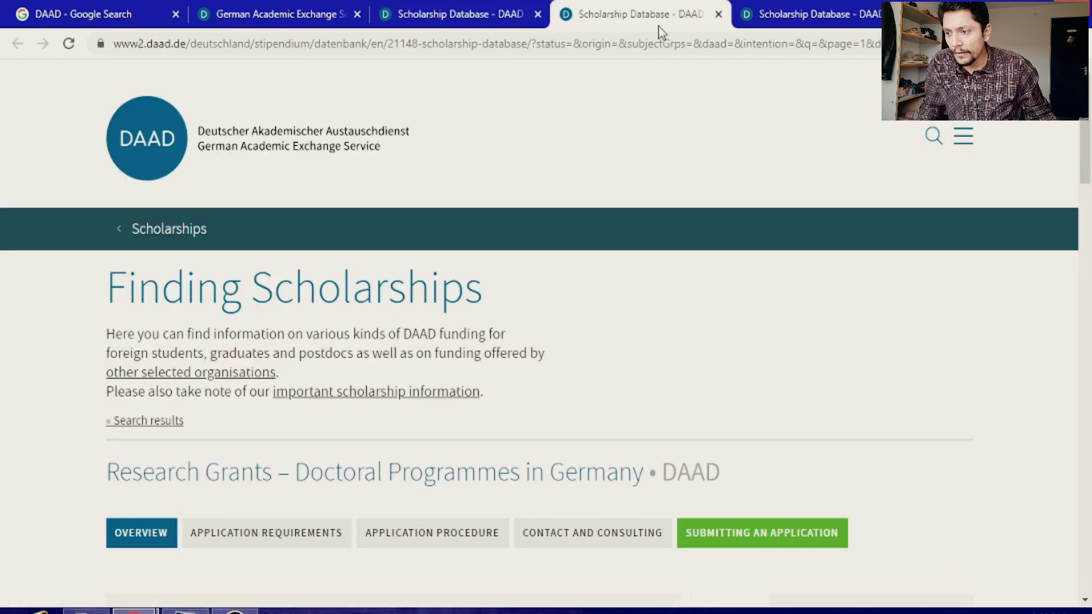
scroll(584, 316, "down", 3)
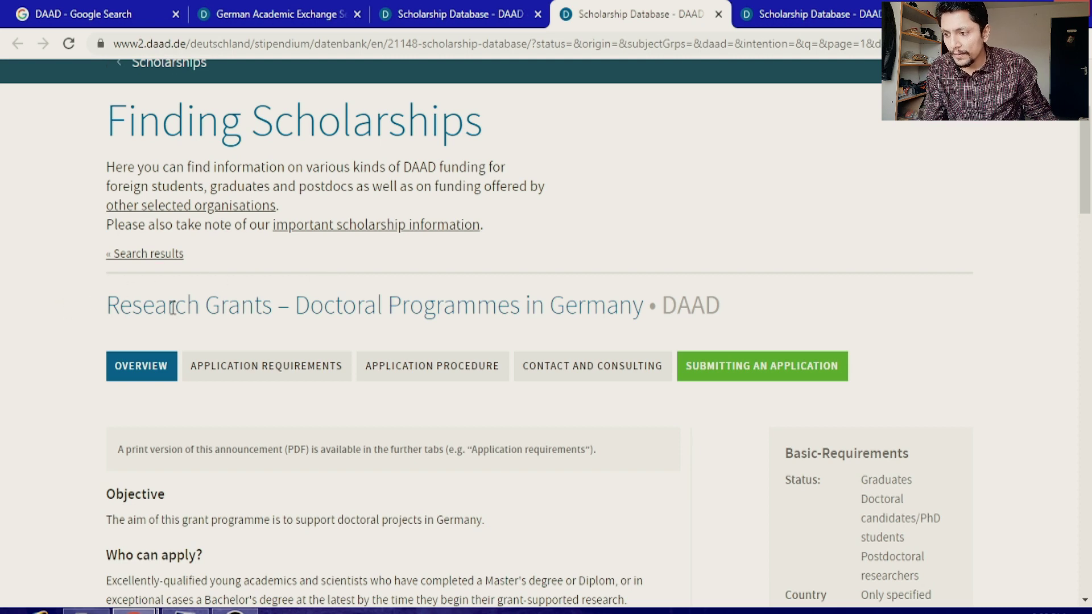
left_click_drag(108, 306, 495, 306)
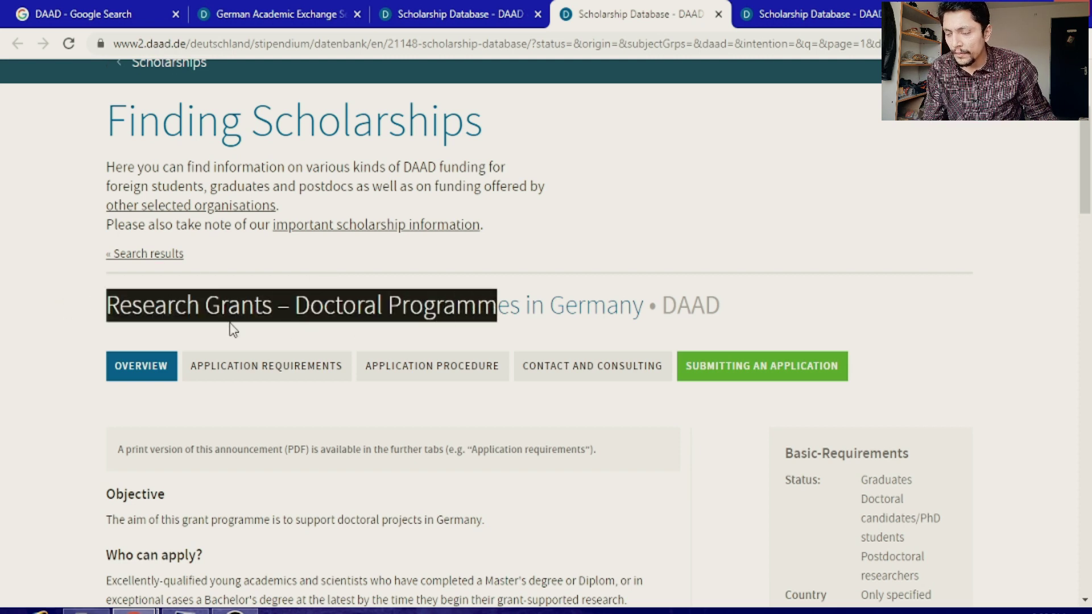
scroll(72, 361, "down", 3)
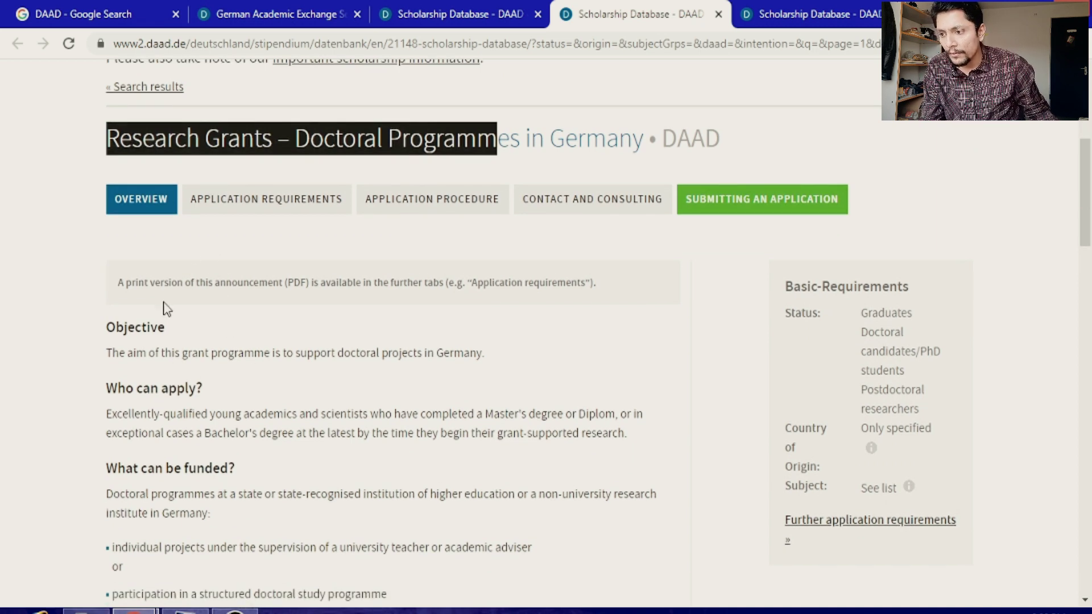
left_click_drag(190, 354, 388, 353)
scroll(107, 390, "down", 2)
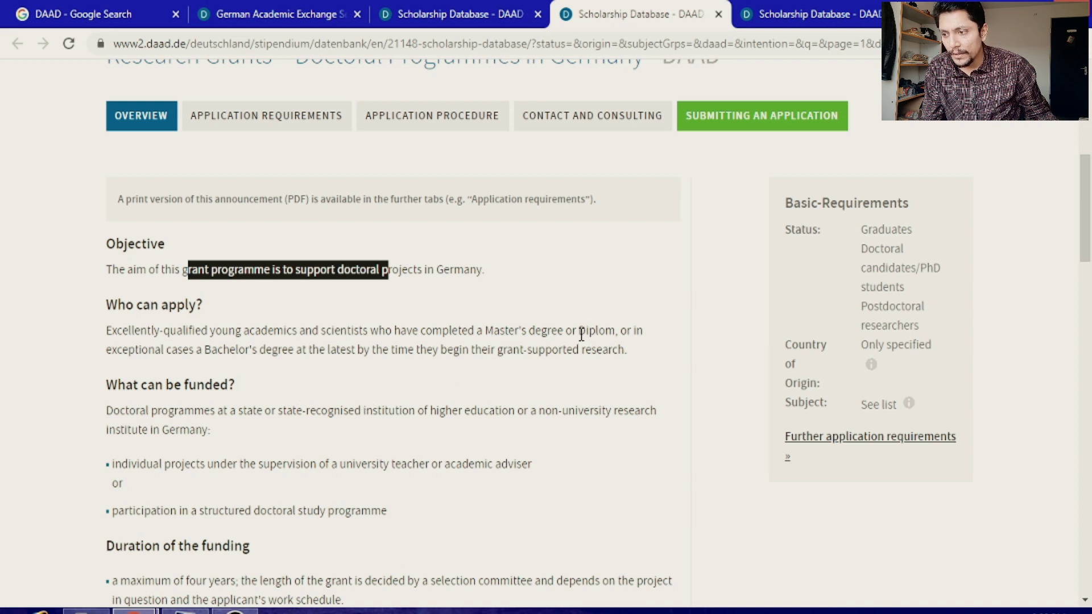
Highlight the Master's/Diplom requirement, the four-year maximum funding and the extensions note.
left_click_drag(620, 332, 494, 341)
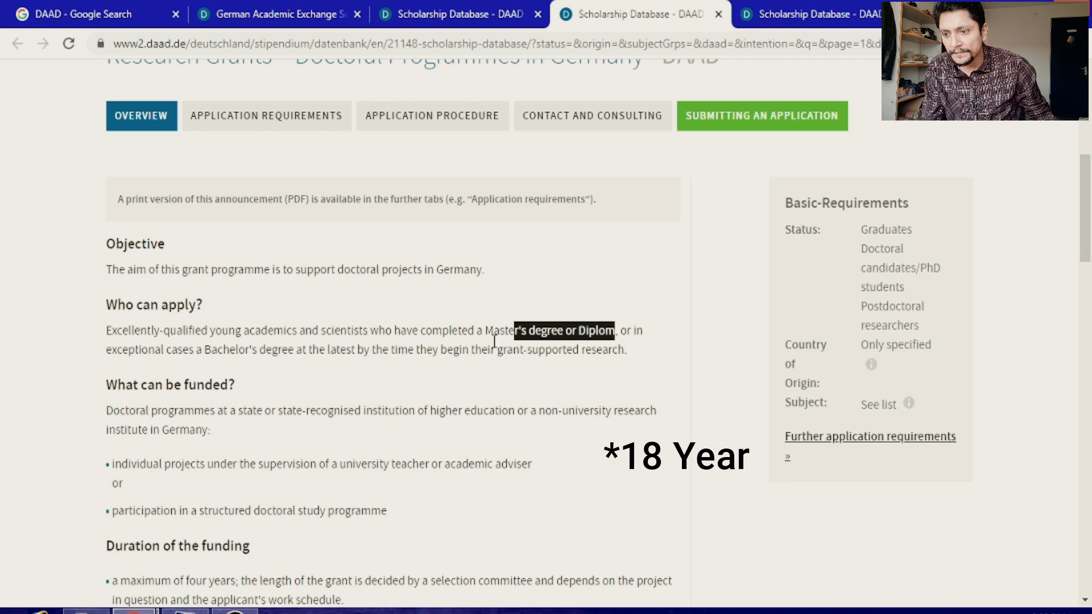
scroll(619, 459, "down", 4)
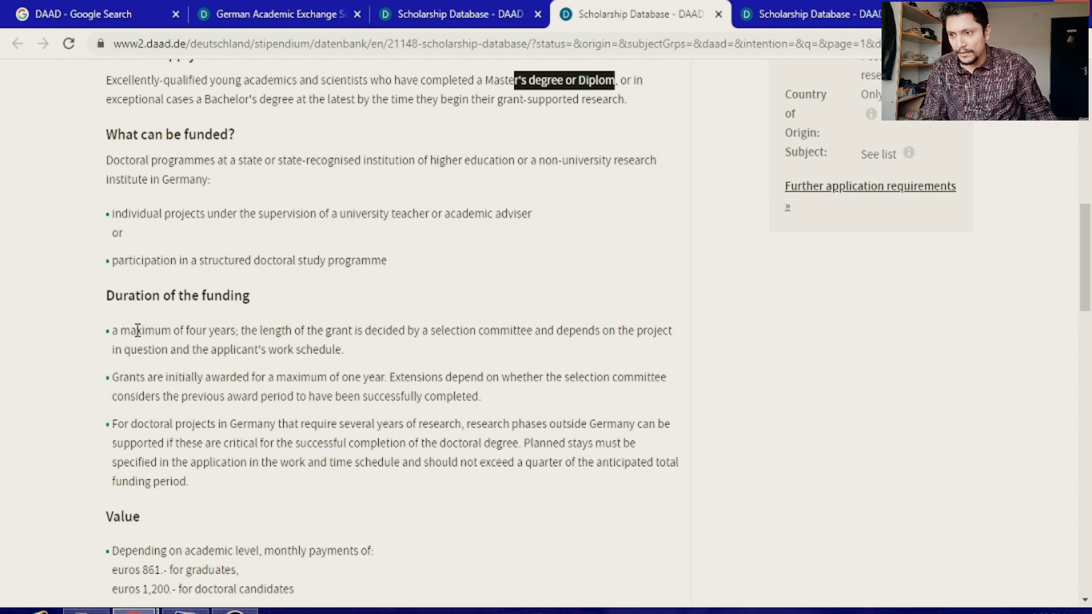
left_click_drag(141, 330, 229, 328)
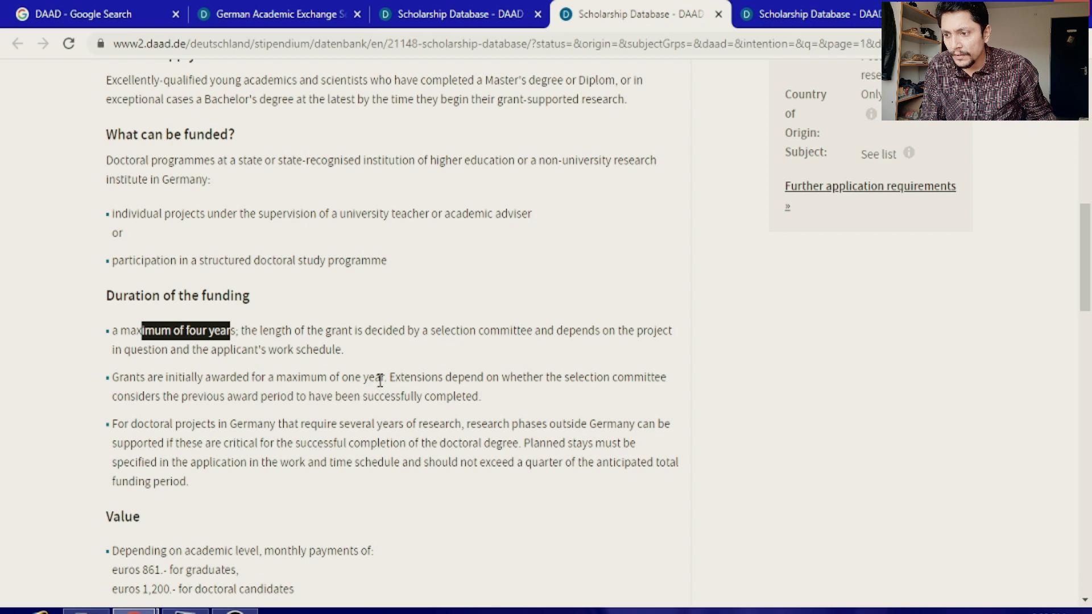
left_click_drag(388, 378, 444, 378)
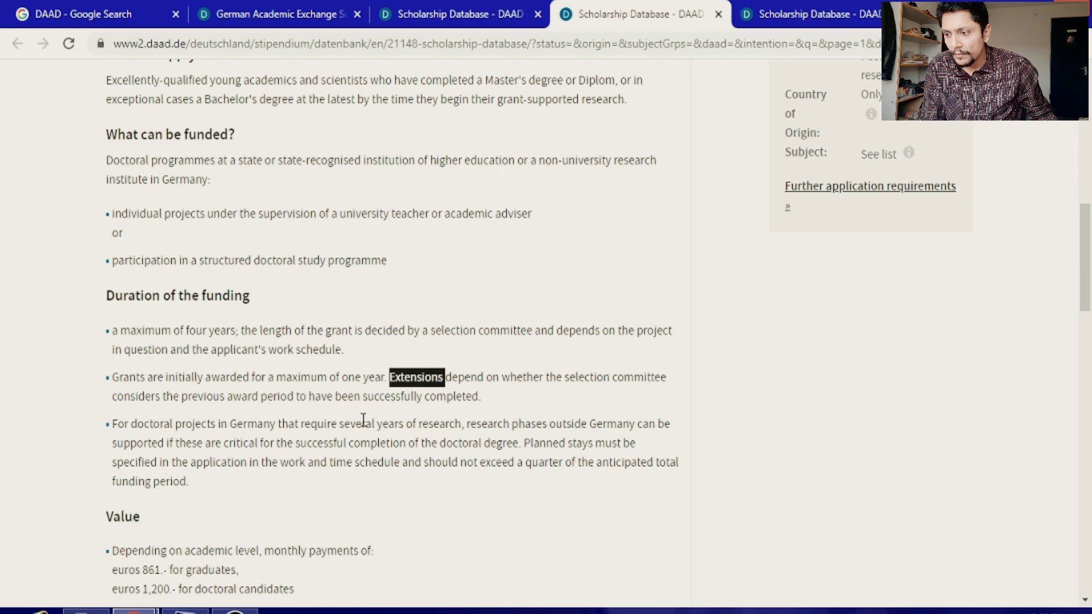
scroll(421, 476, "down", 2)
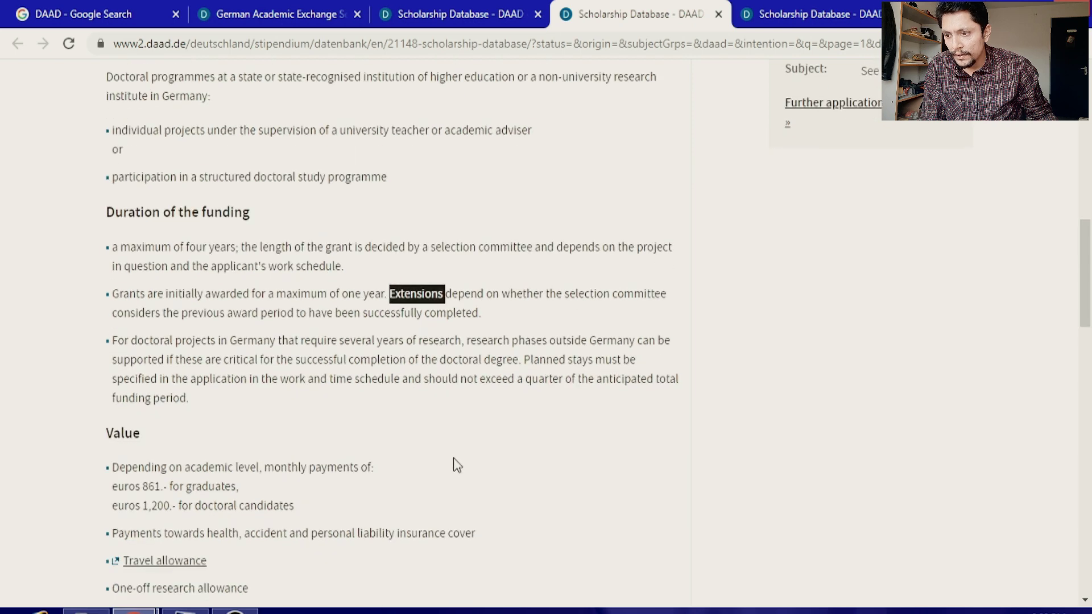
scroll(455, 465, "down", 4)
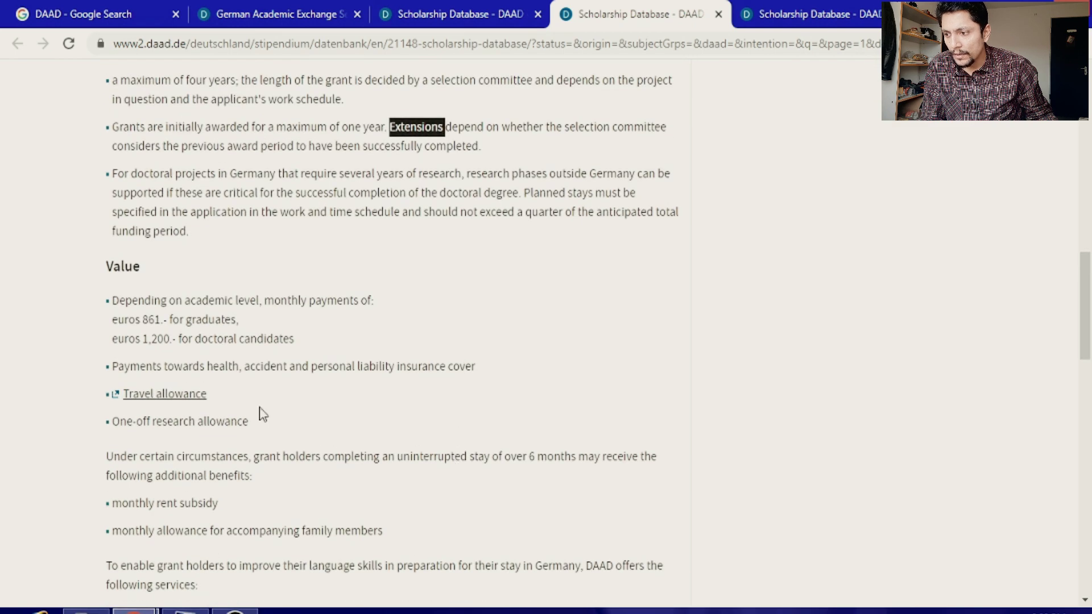
left_click_drag(143, 336, 233, 337)
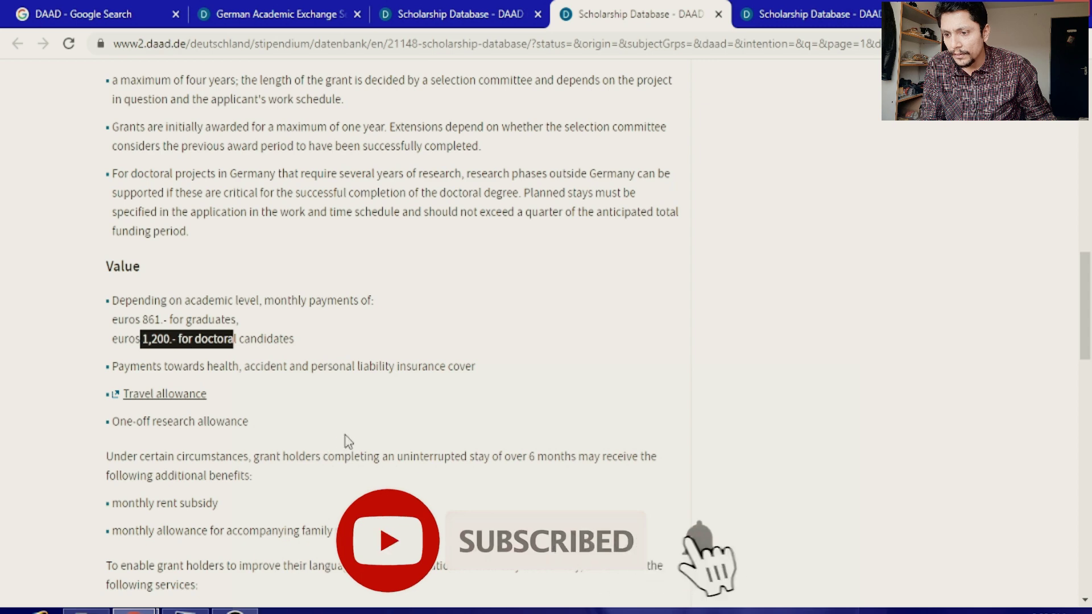
scroll(324, 432, "down", 2)
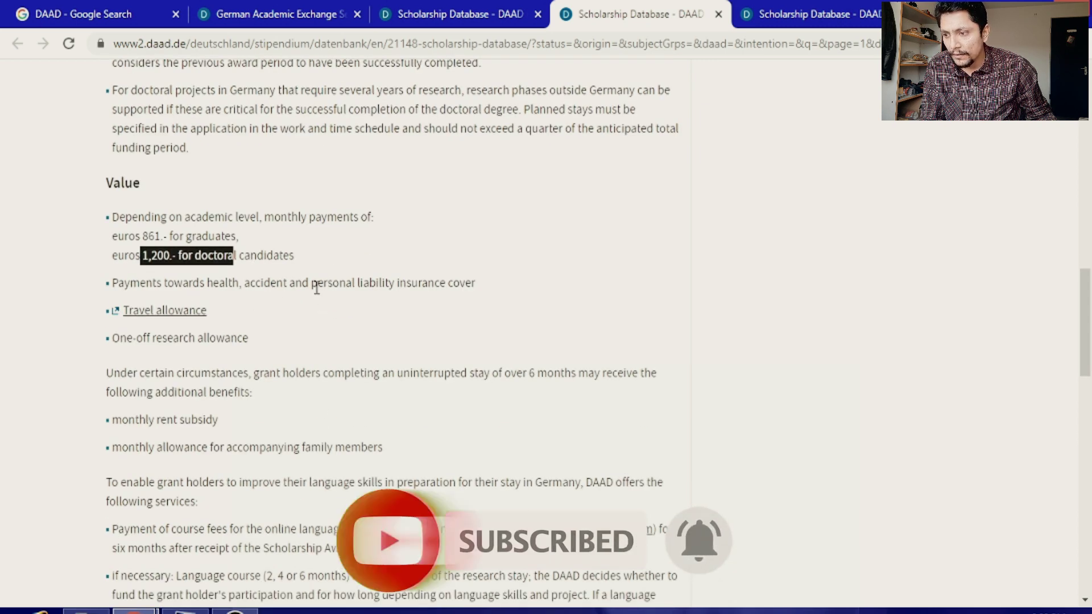
scroll(318, 398, "down", 1)
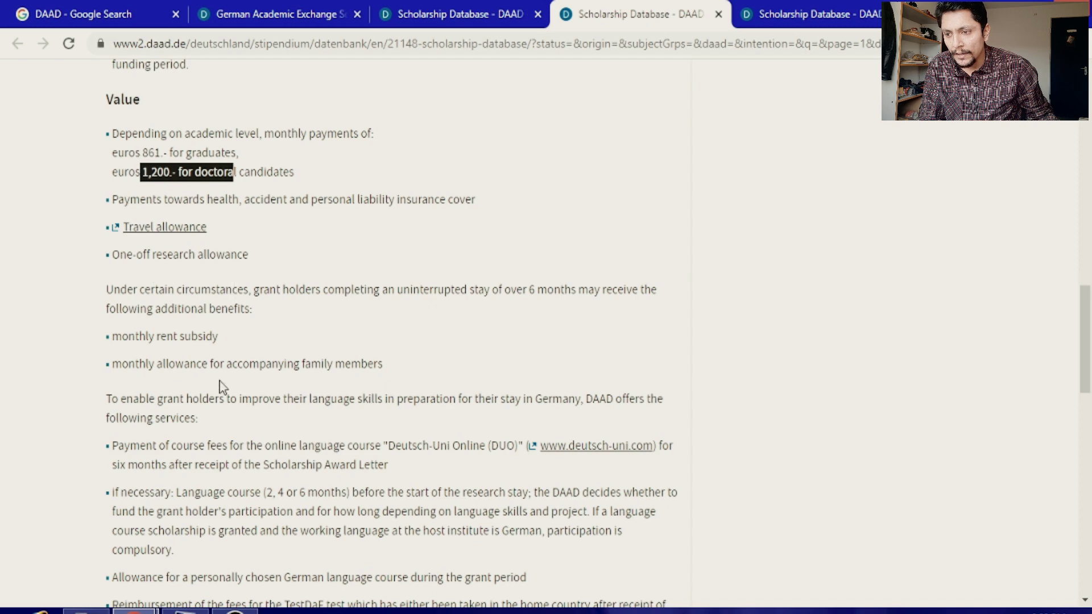
scroll(222, 388, "down", 3)
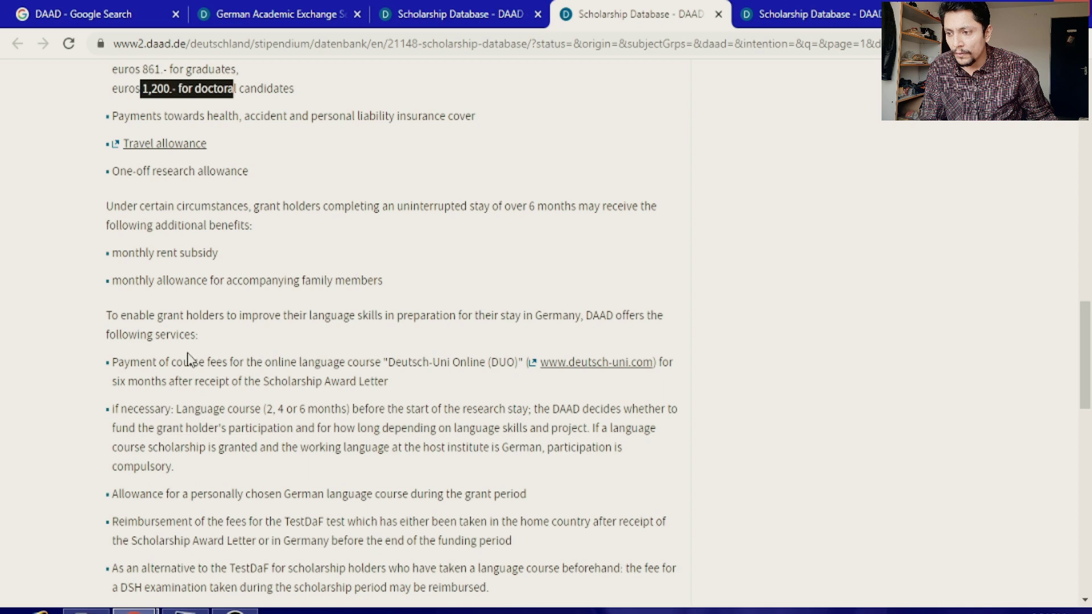
scroll(321, 378, "down", 1)
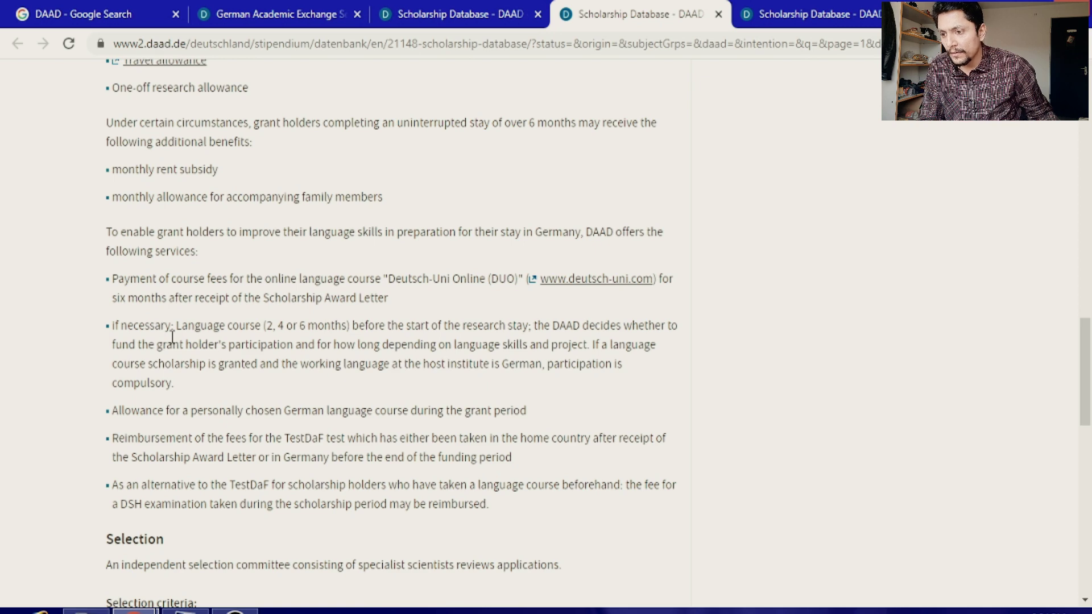
scroll(239, 396, "down", 1)
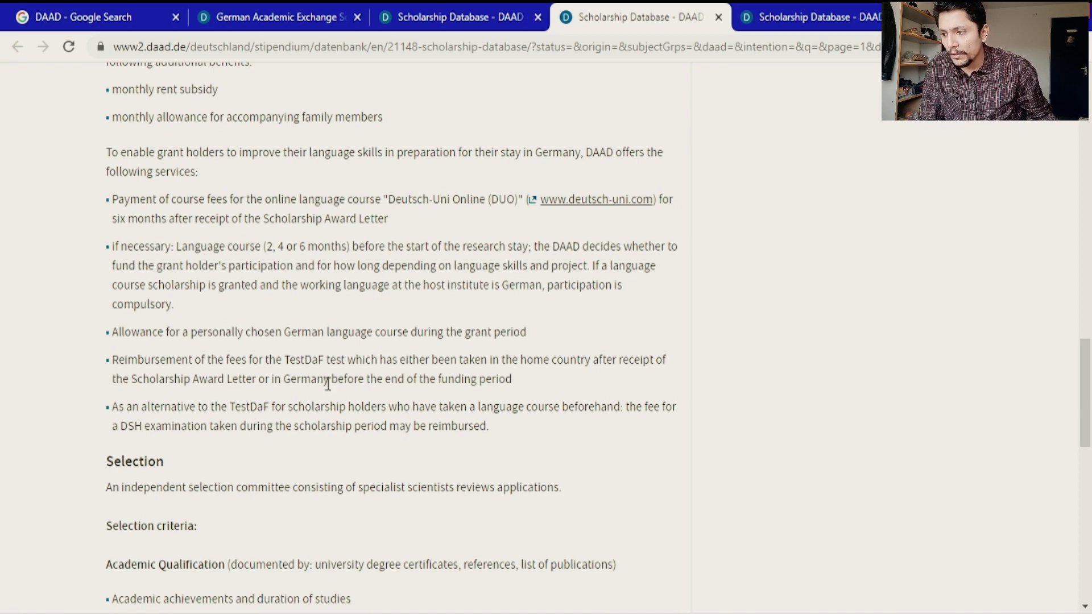
scroll(377, 431, "down", 3)
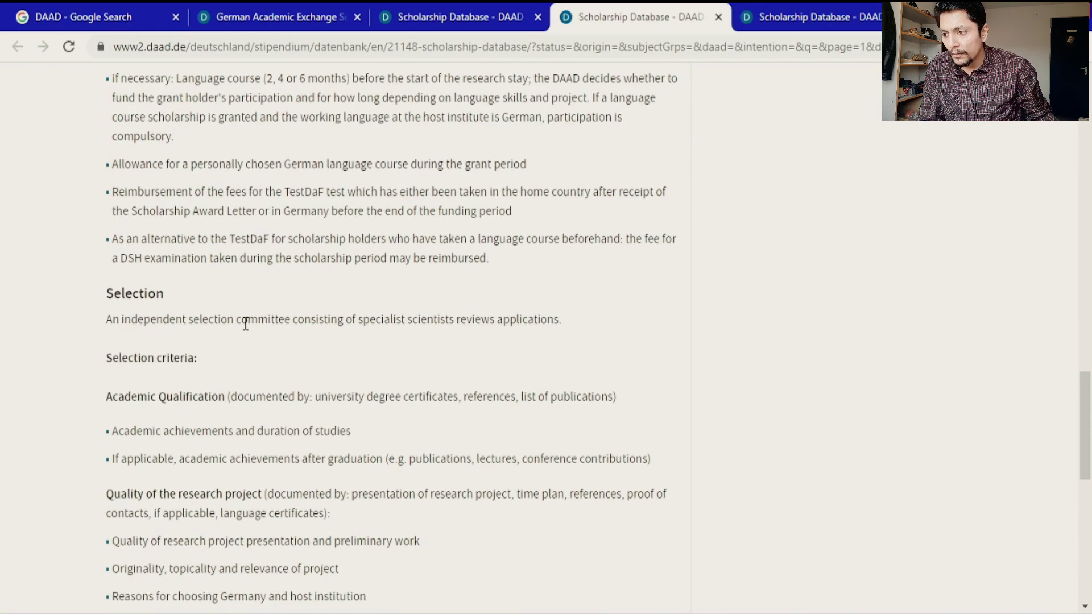
scroll(636, 339, "down", 1)
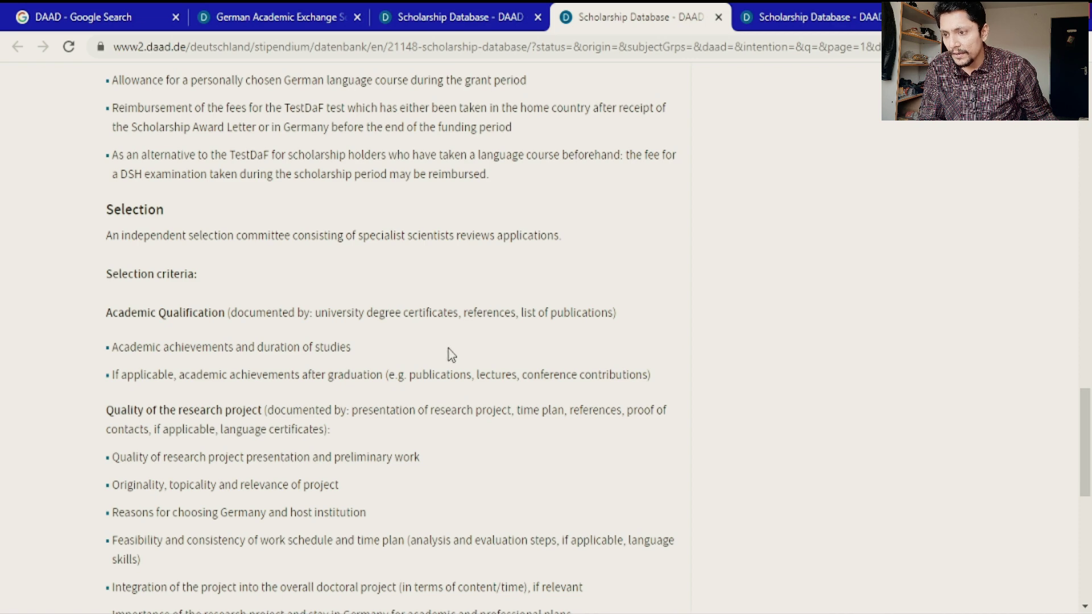
scroll(463, 350, "down", 2)
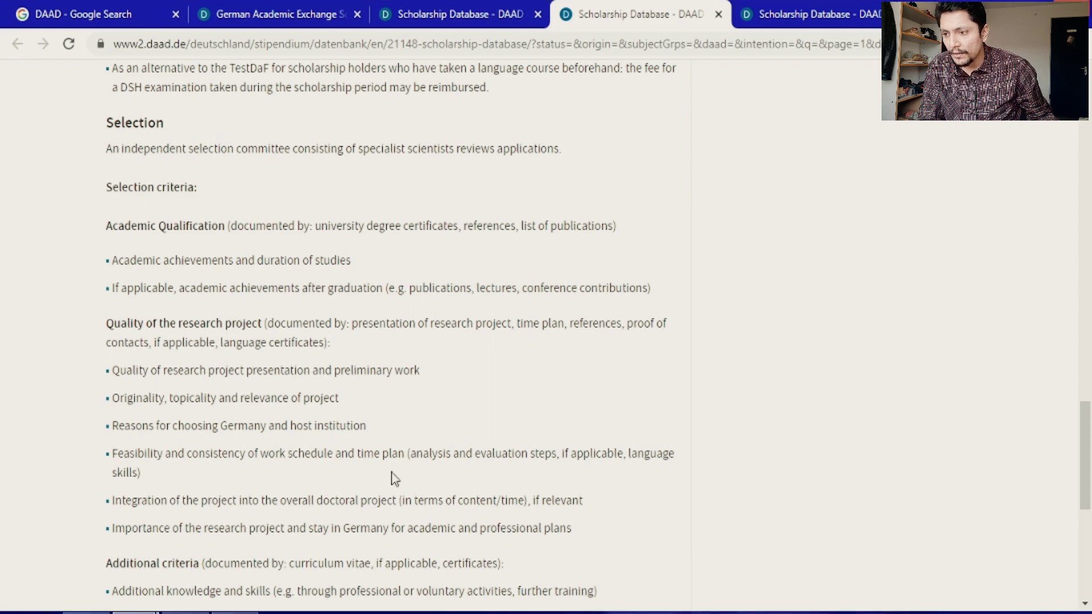
scroll(501, 407, "down", 1)
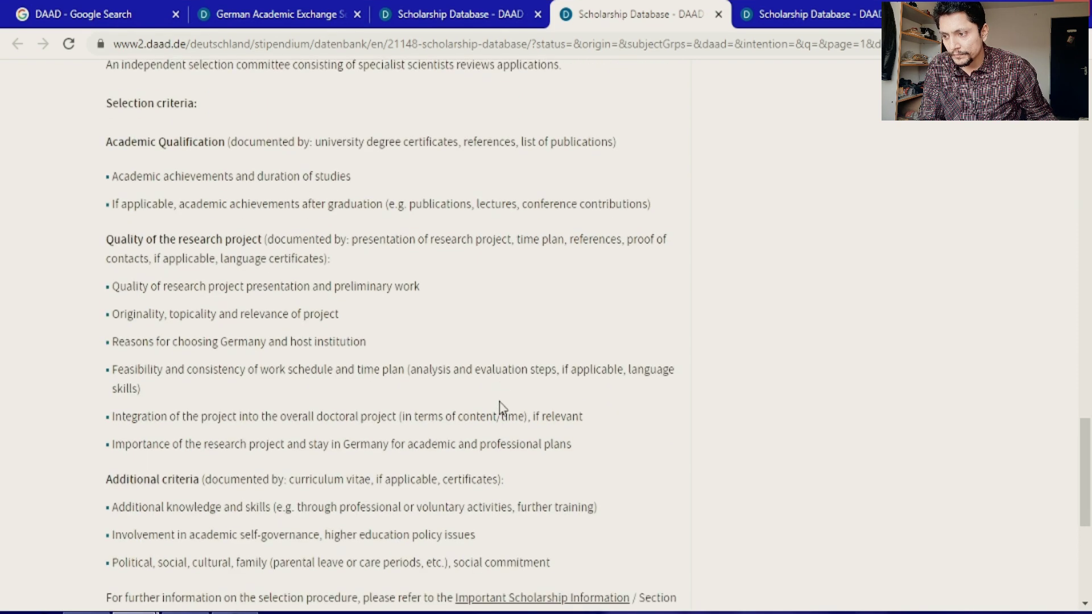
scroll(584, 409, "down", 1)
scroll(587, 415, "down", 1)
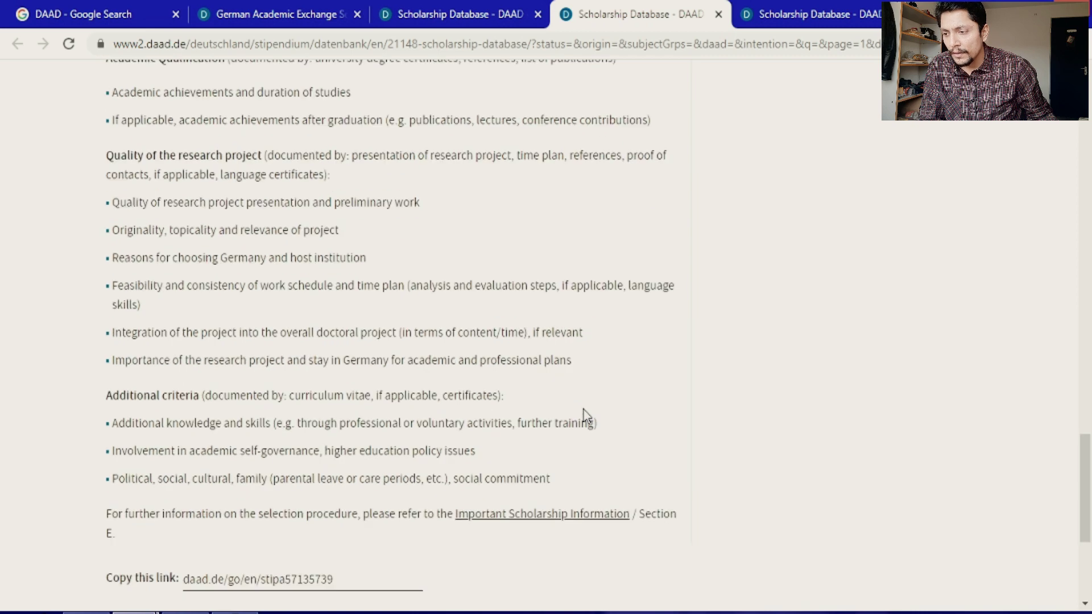
scroll(585, 416, "up", 2)
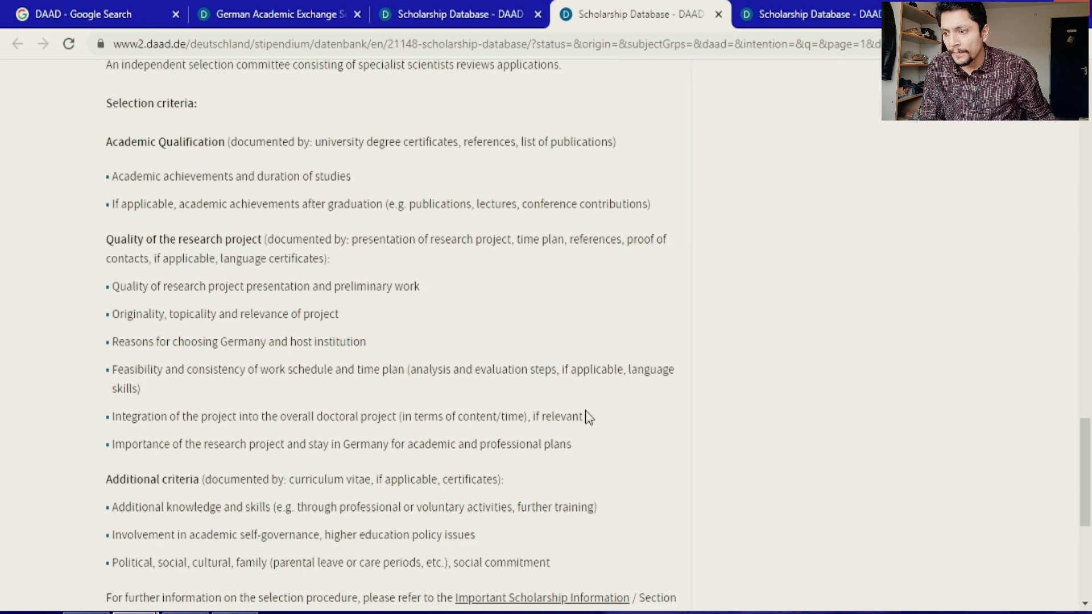
scroll(589, 418, "up", 2)
scroll(462, 413, "up", 8)
scroll(480, 415, "down", 6)
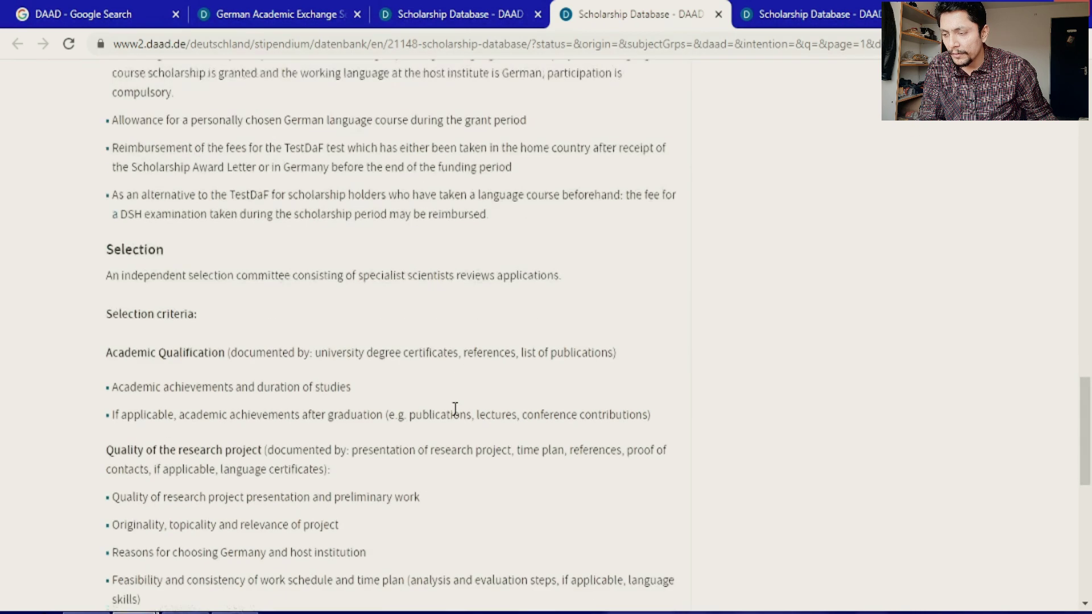
scroll(259, 452, "up", 20)
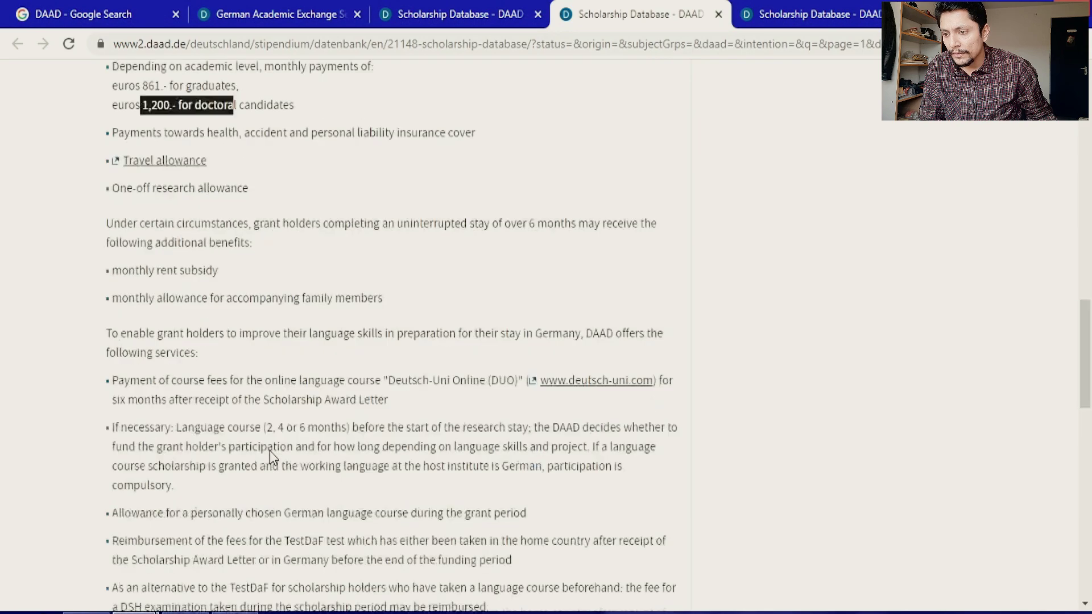
scroll(259, 454, "up", 5)
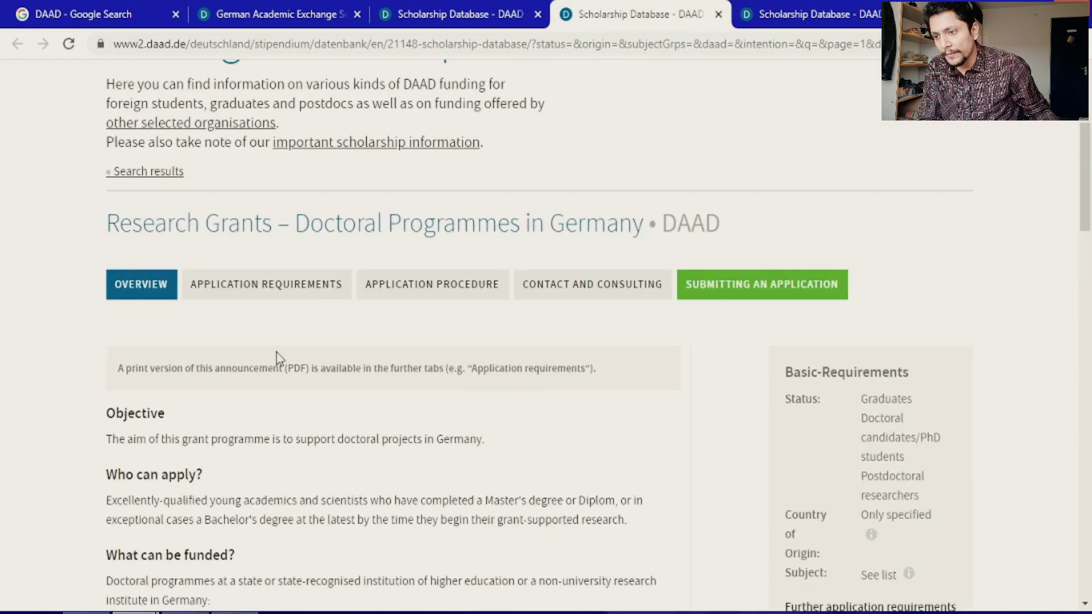
Show the Application Requirements for Pakistan and Doctoral candidates/PhD students.
left_click(265, 289)
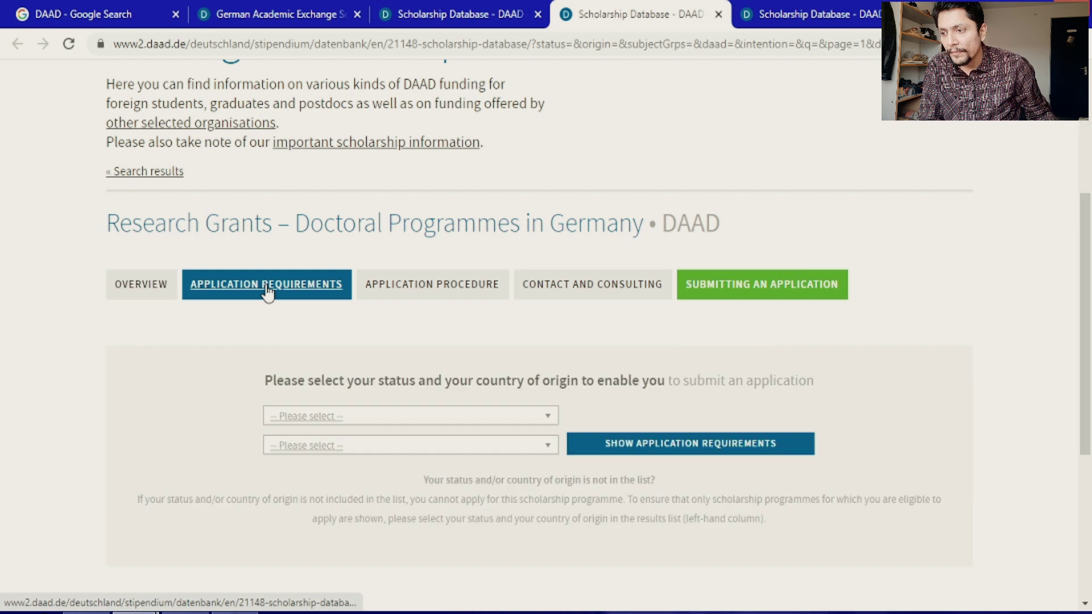
scroll(477, 407, "down", 1)
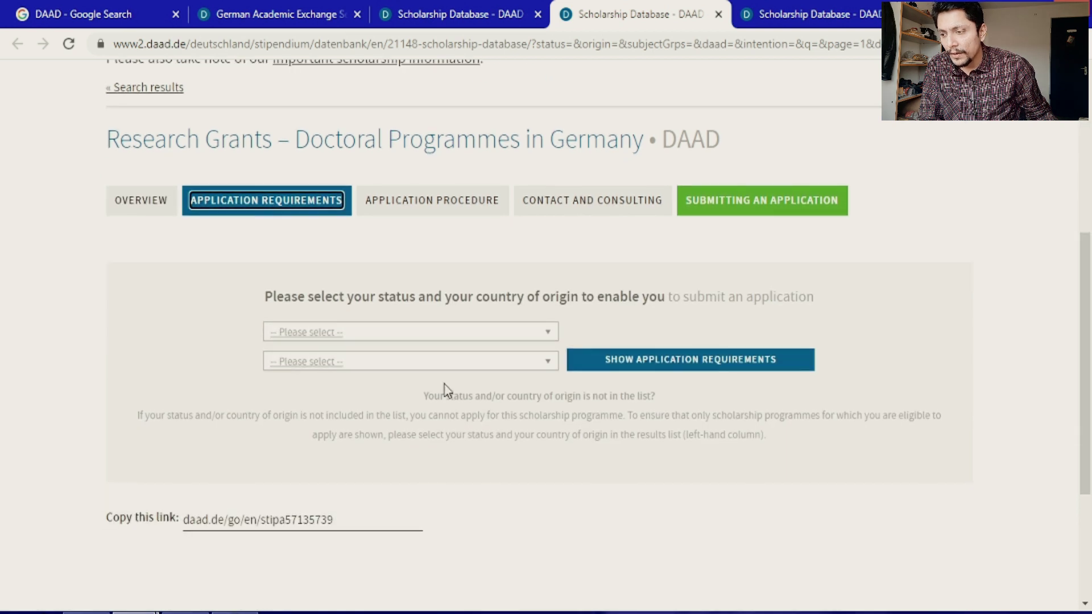
left_click(543, 335)
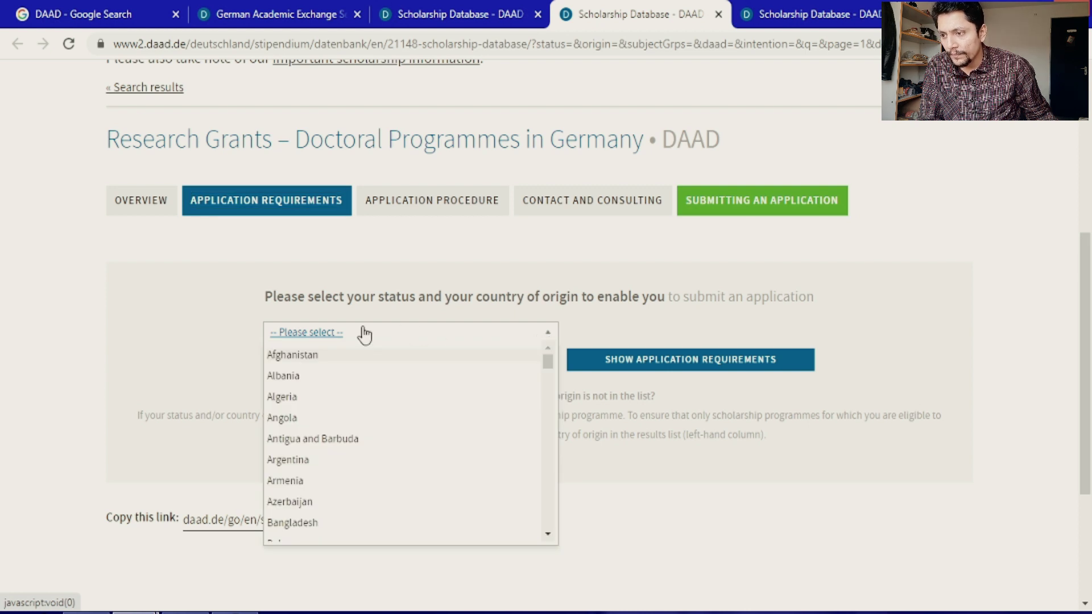
scroll(343, 431, "down", 20)
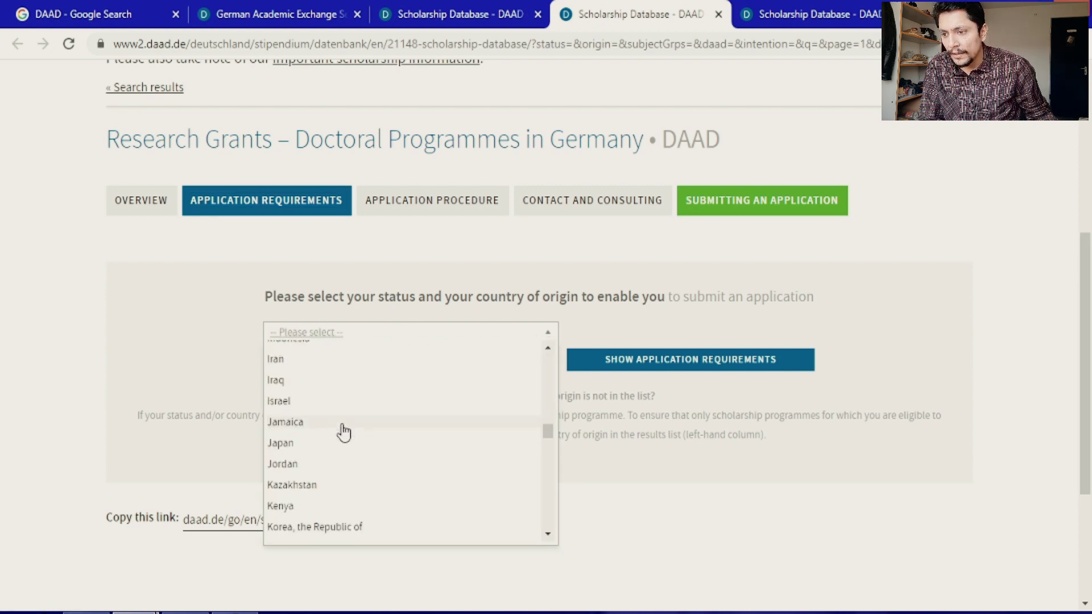
scroll(343, 432, "down", 11)
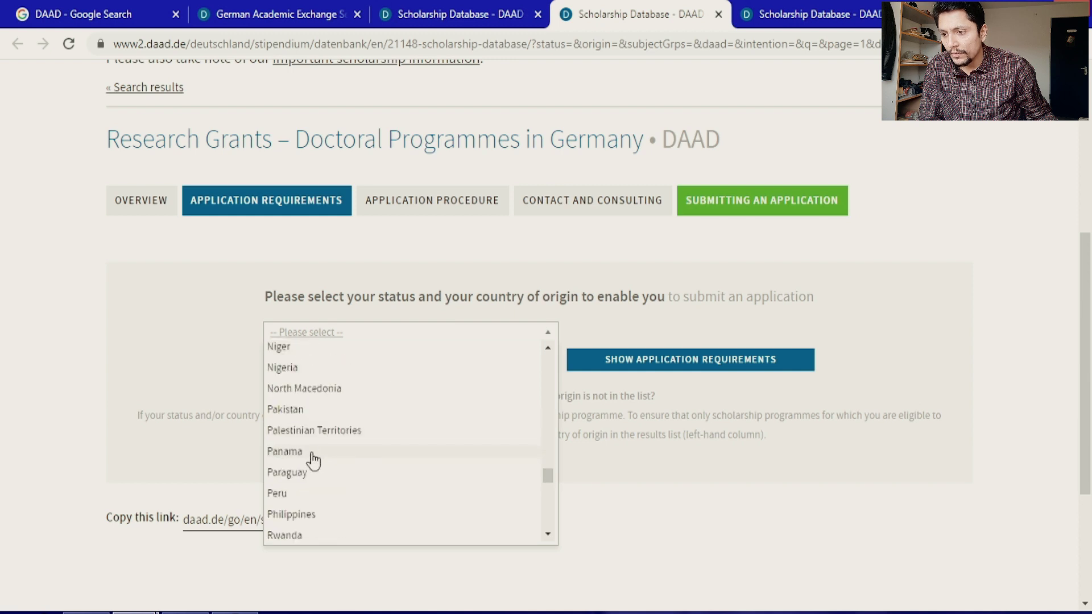
left_click(294, 410)
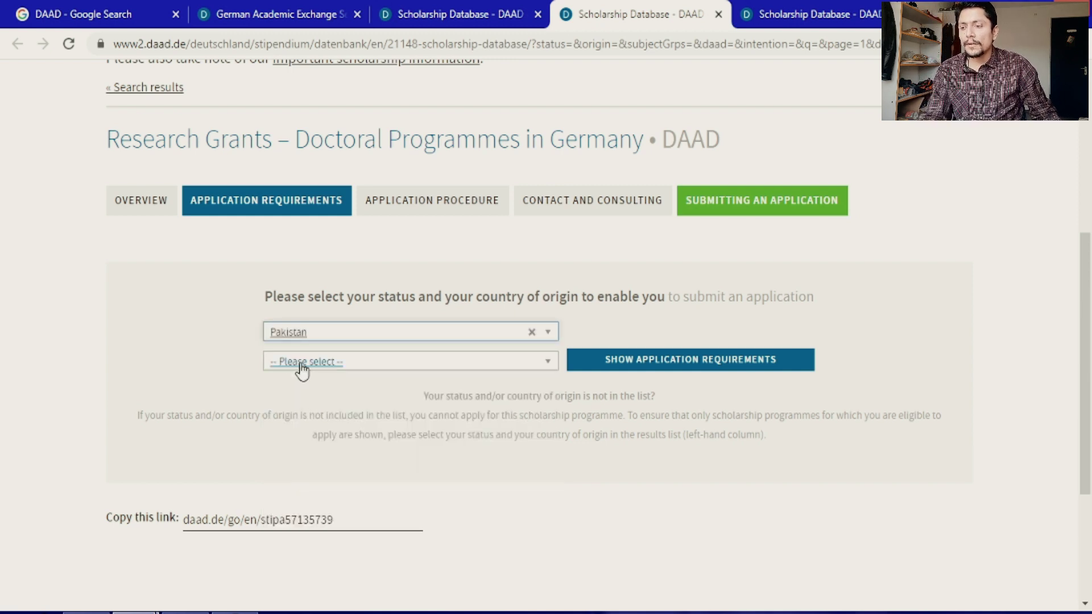
left_click(302, 369)
left_click(290, 411)
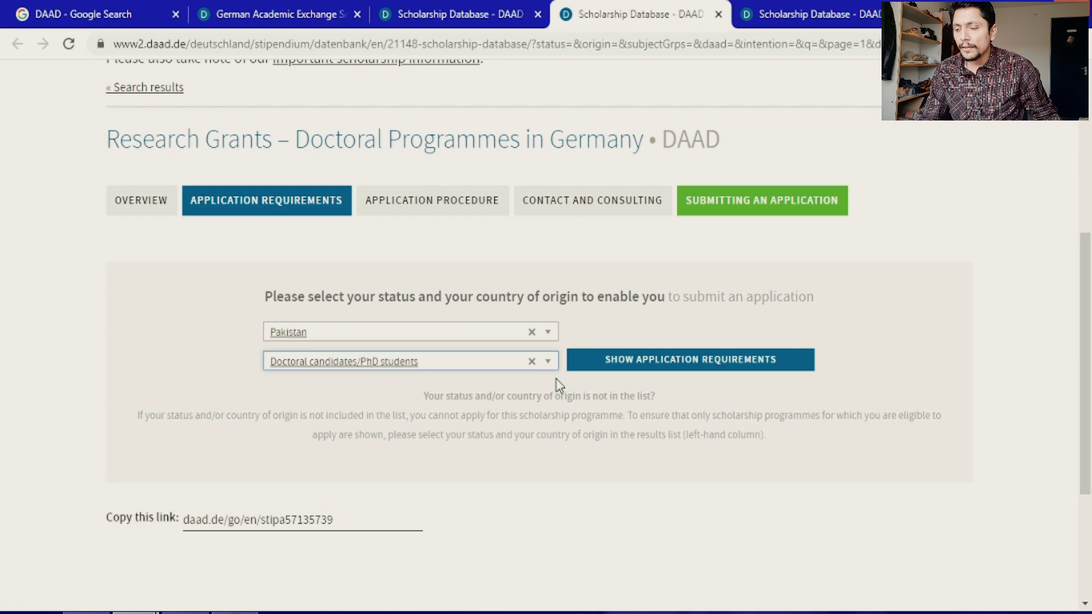
left_click(630, 360)
scroll(636, 407, "down", 4)
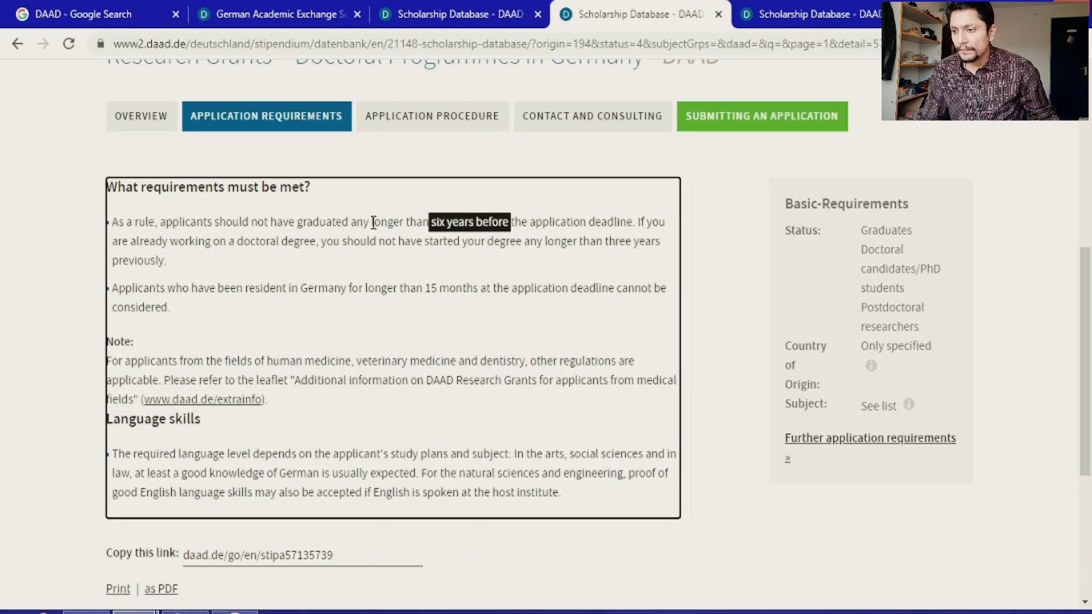
left_click_drag(371, 222, 602, 219)
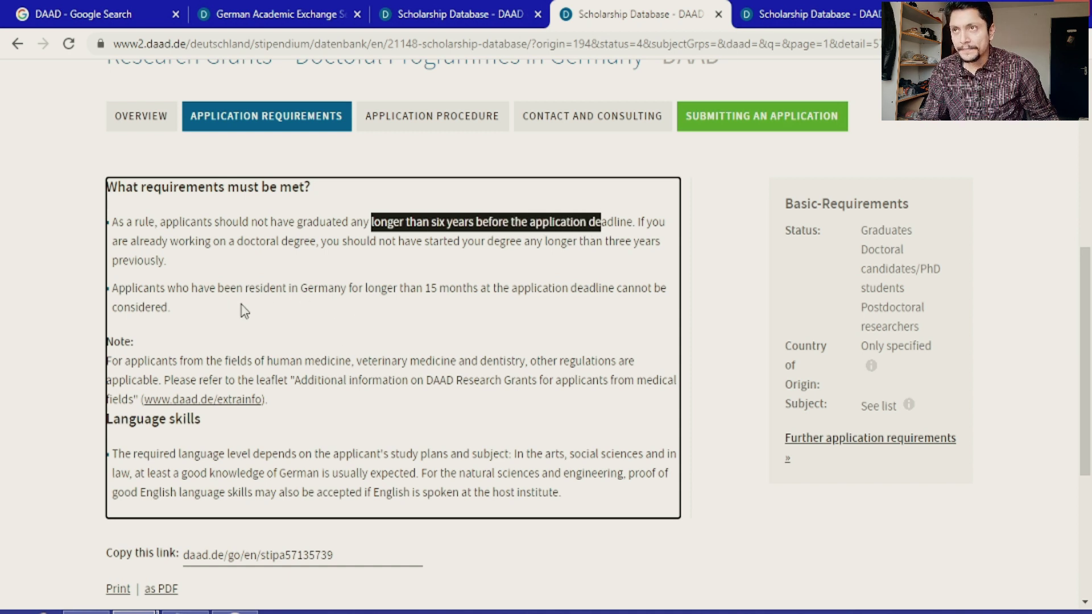
left_click_drag(246, 289, 472, 289)
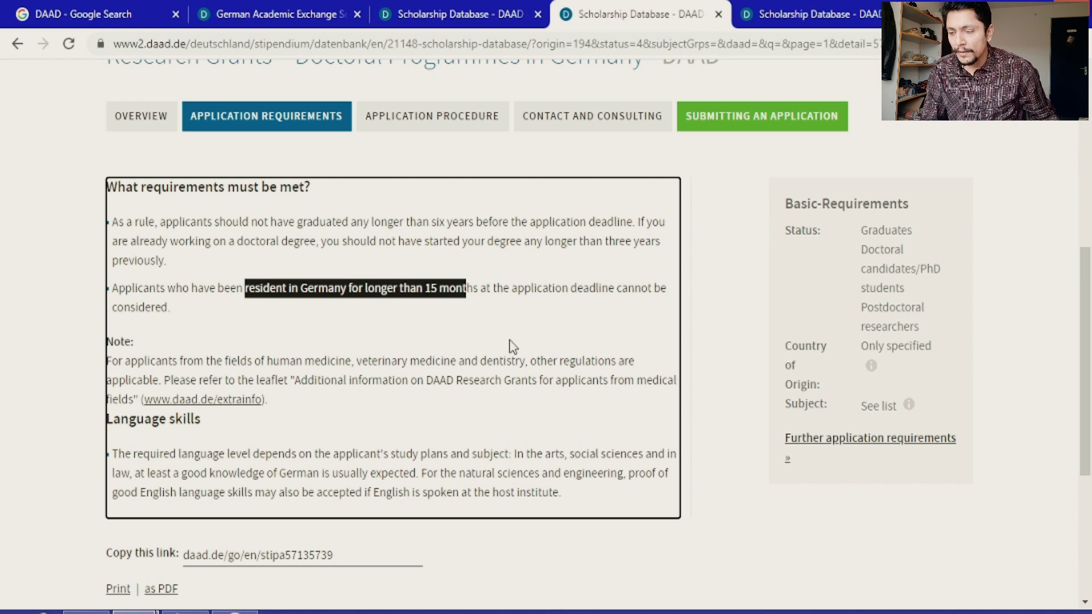
scroll(483, 356, "up", 5)
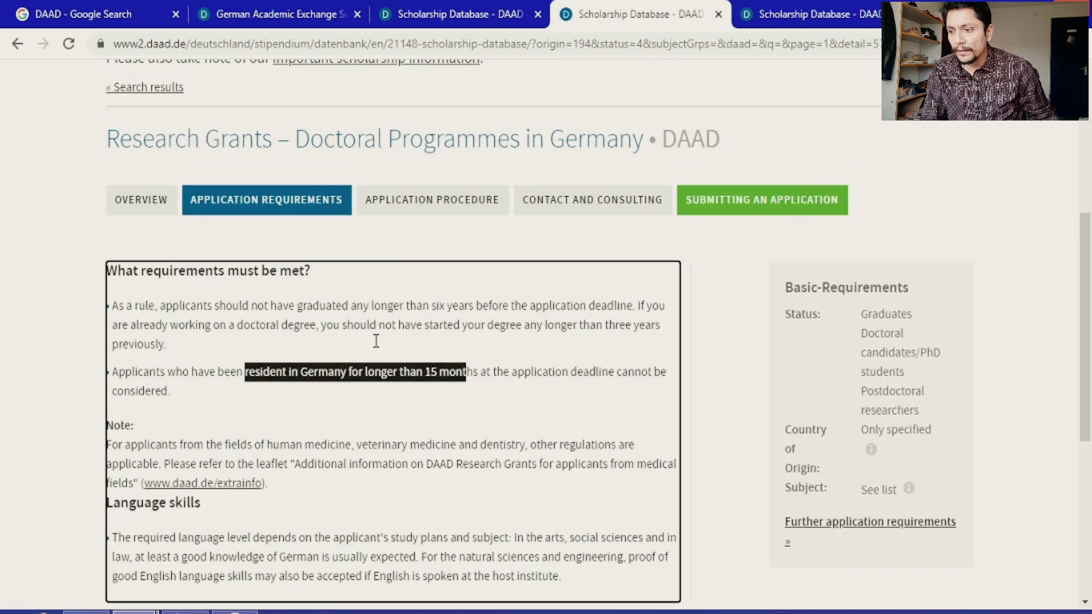
left_click(433, 371)
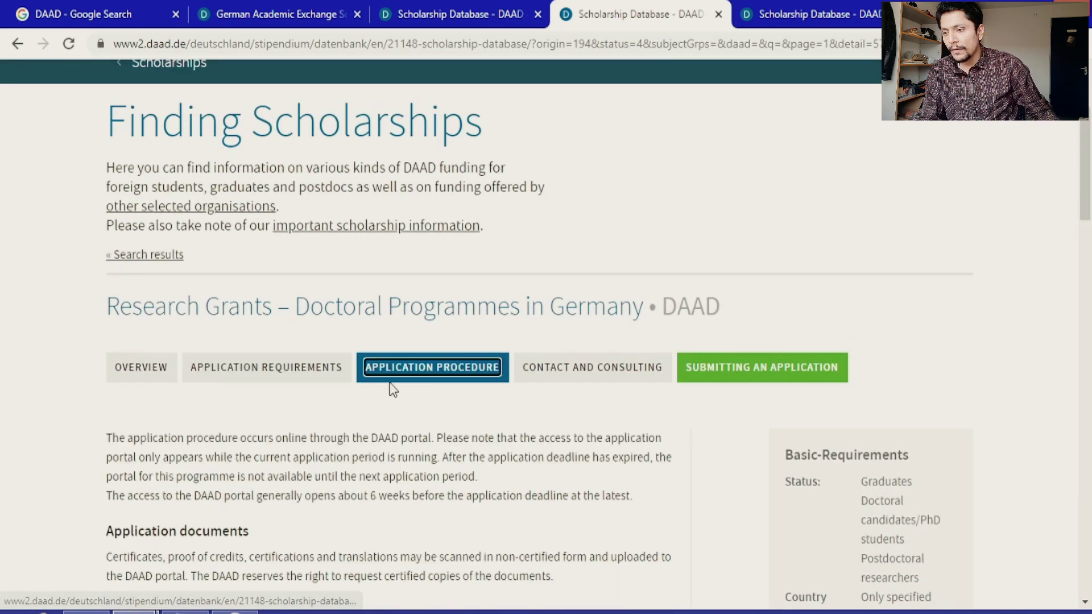
scroll(427, 398, "down", 3)
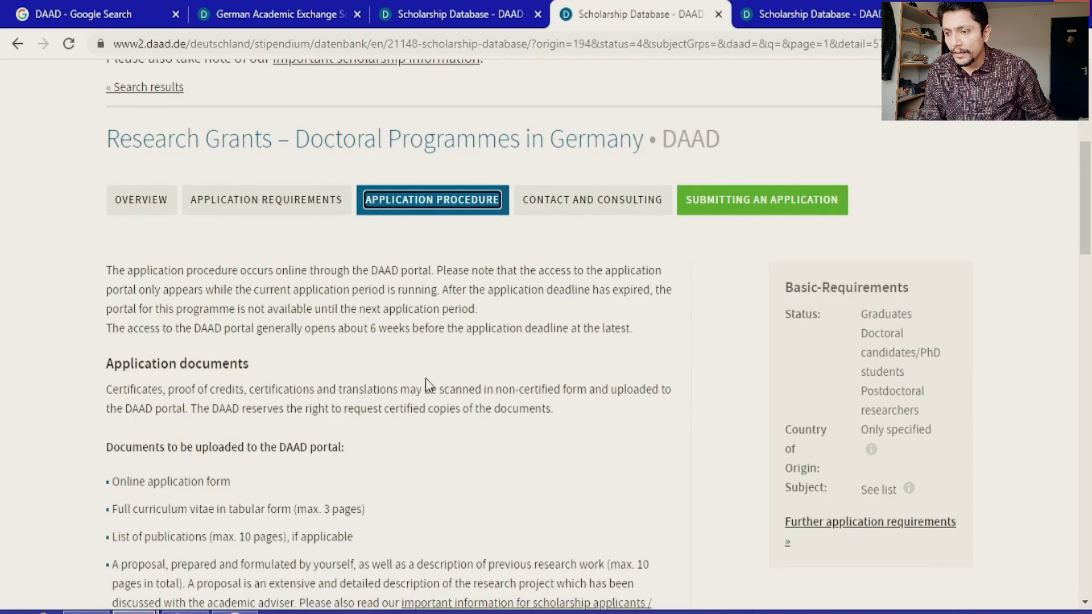
scroll(425, 378, "down", 3)
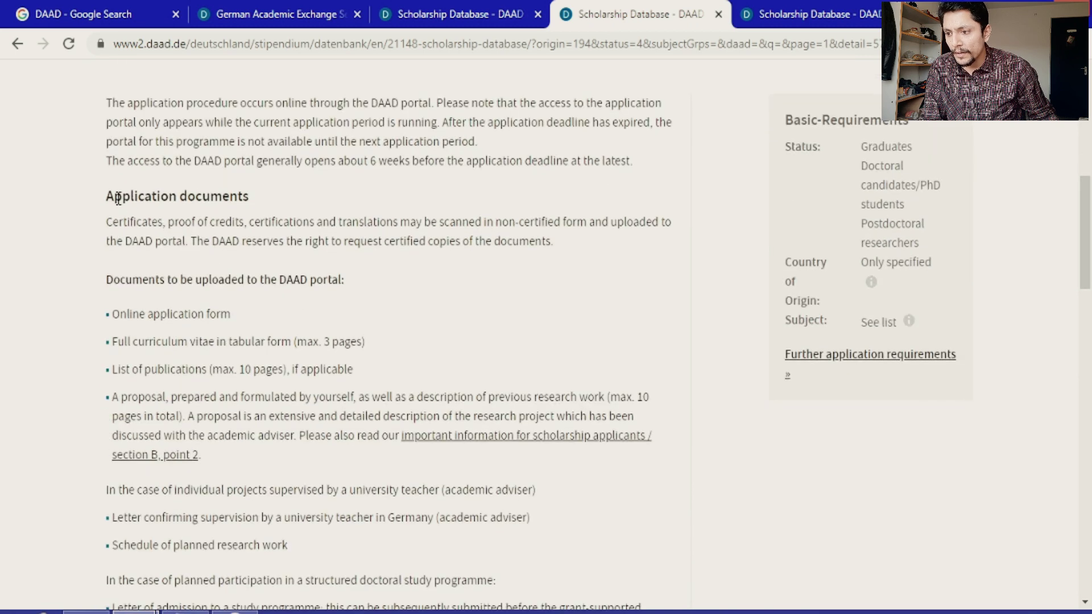
left_click_drag(108, 193, 259, 199)
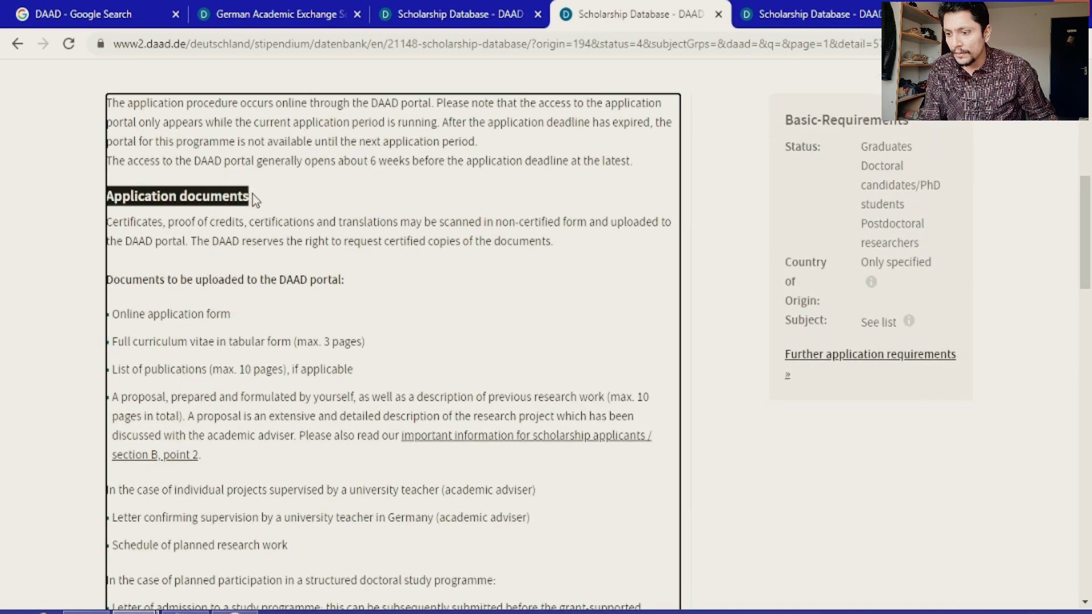
left_click(257, 319)
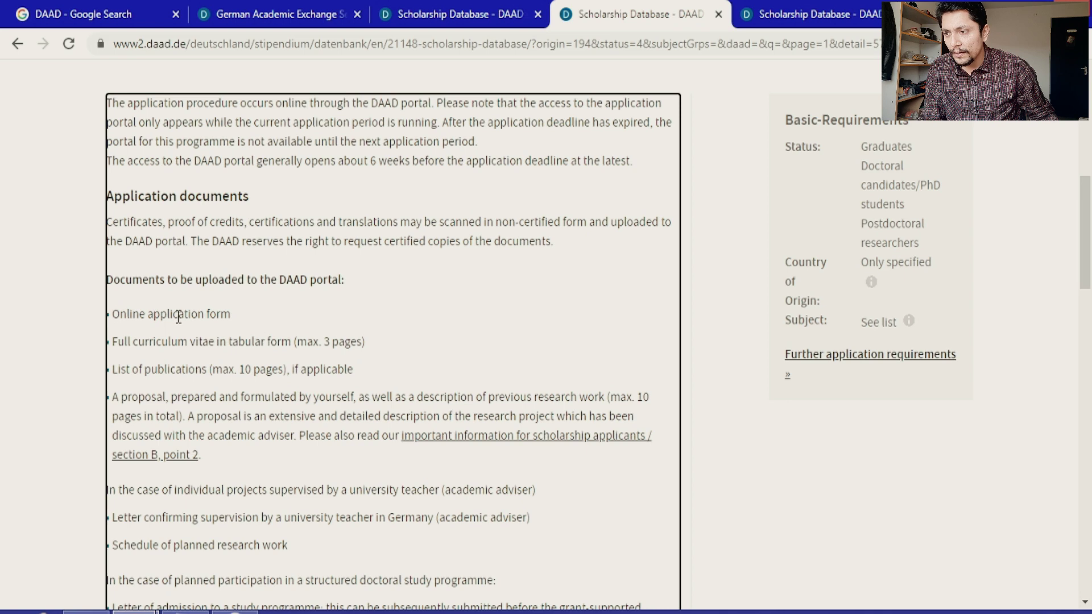
scroll(244, 326, "down", 1)
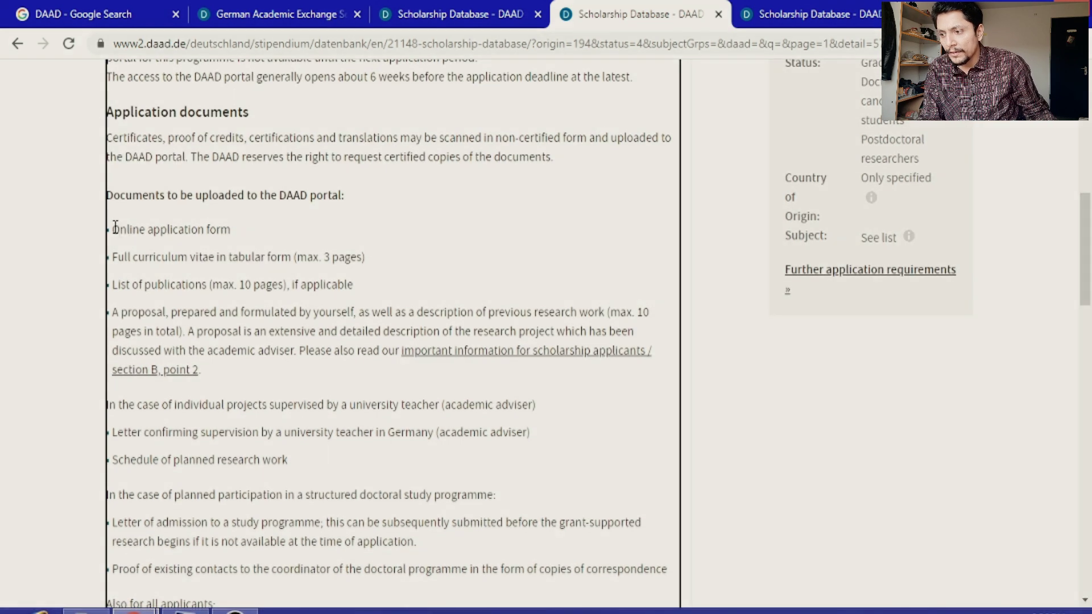
left_click_drag(114, 226, 230, 228)
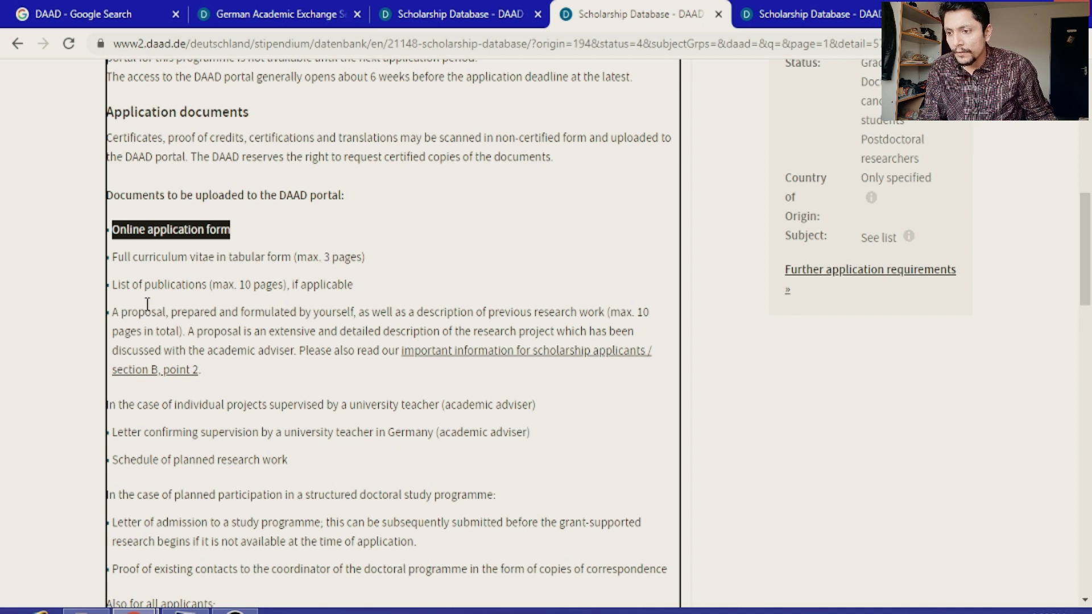
left_click_drag(127, 288, 199, 284)
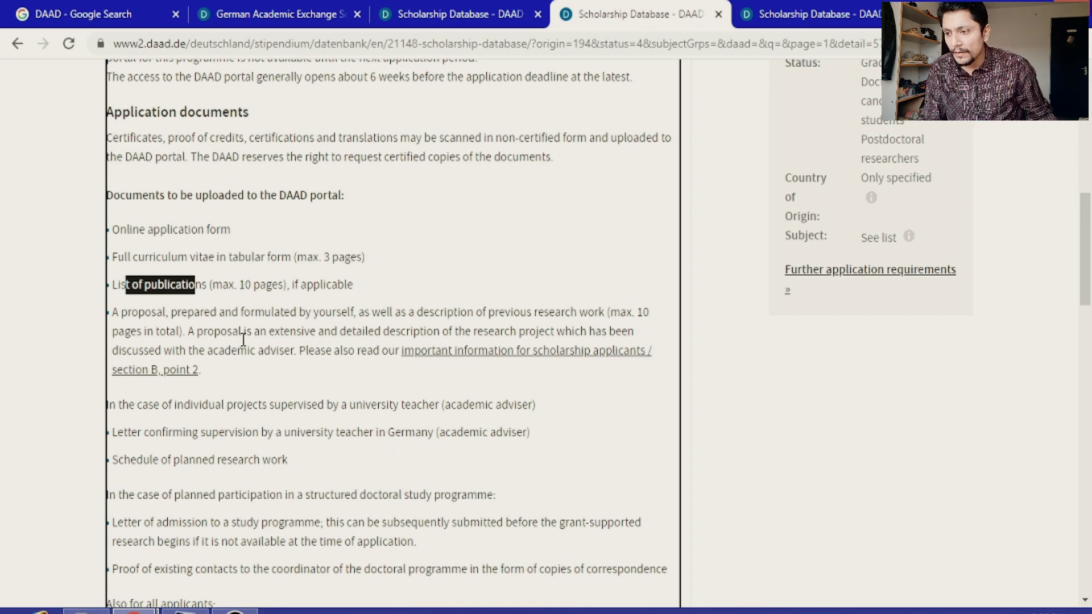
scroll(445, 378, "down", 1)
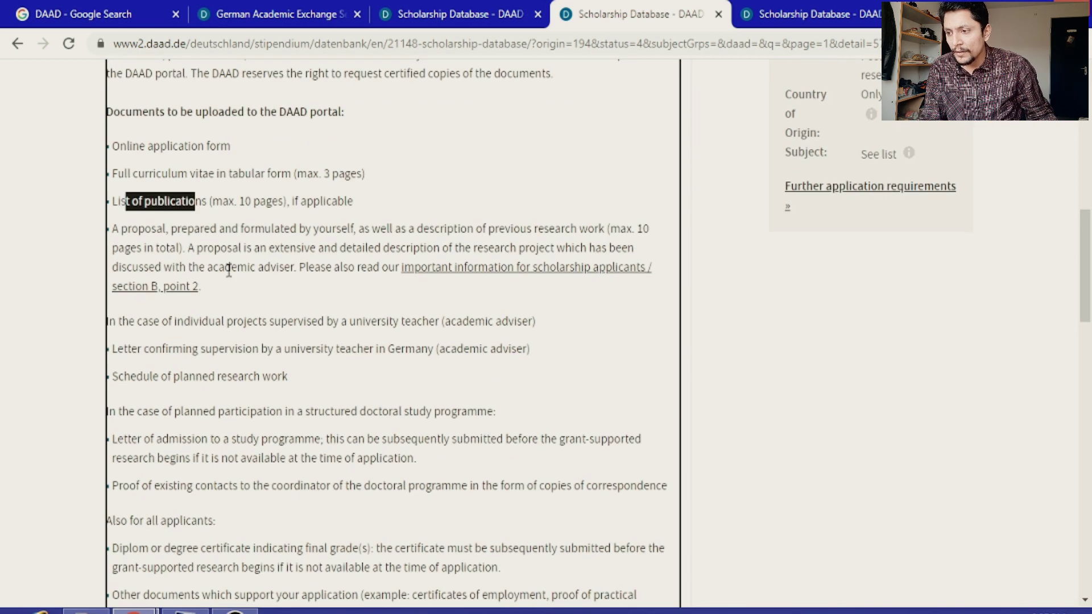
scroll(406, 370, "down", 1)
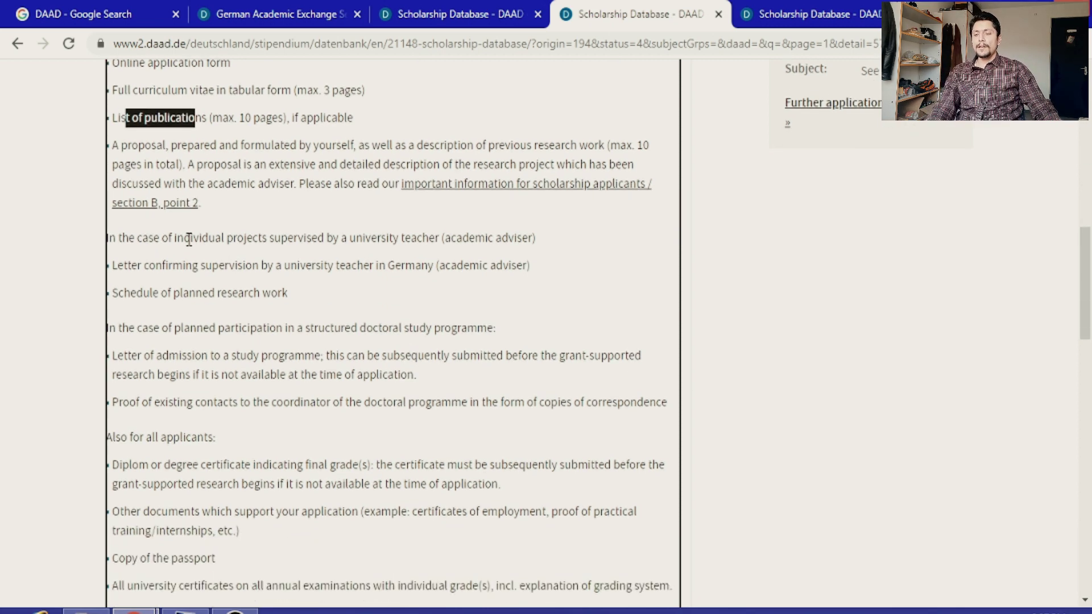
left_click_drag(189, 239, 348, 239)
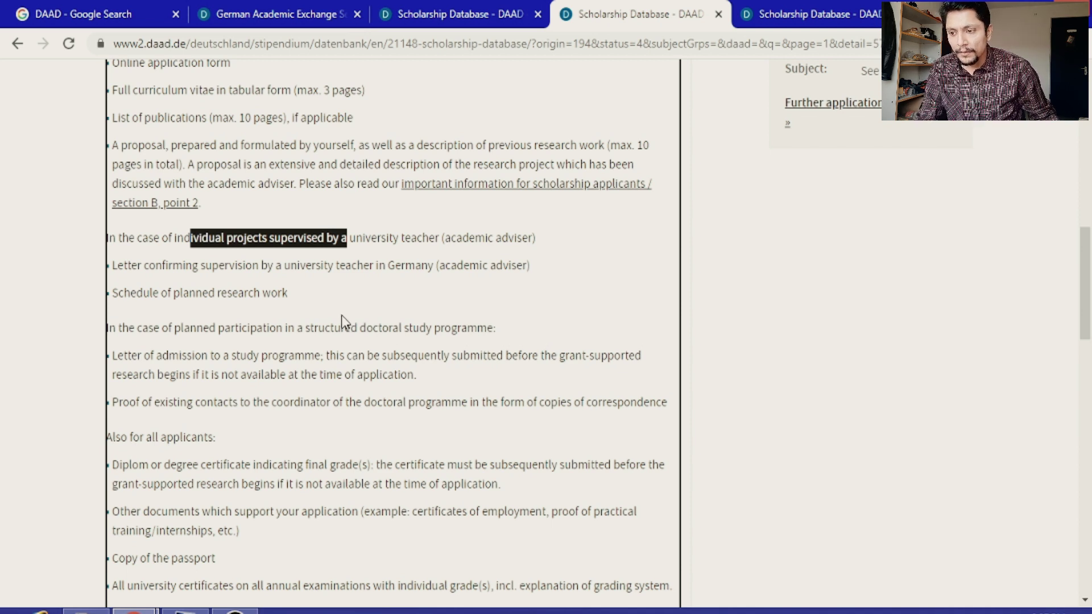
scroll(335, 318, "down", 1)
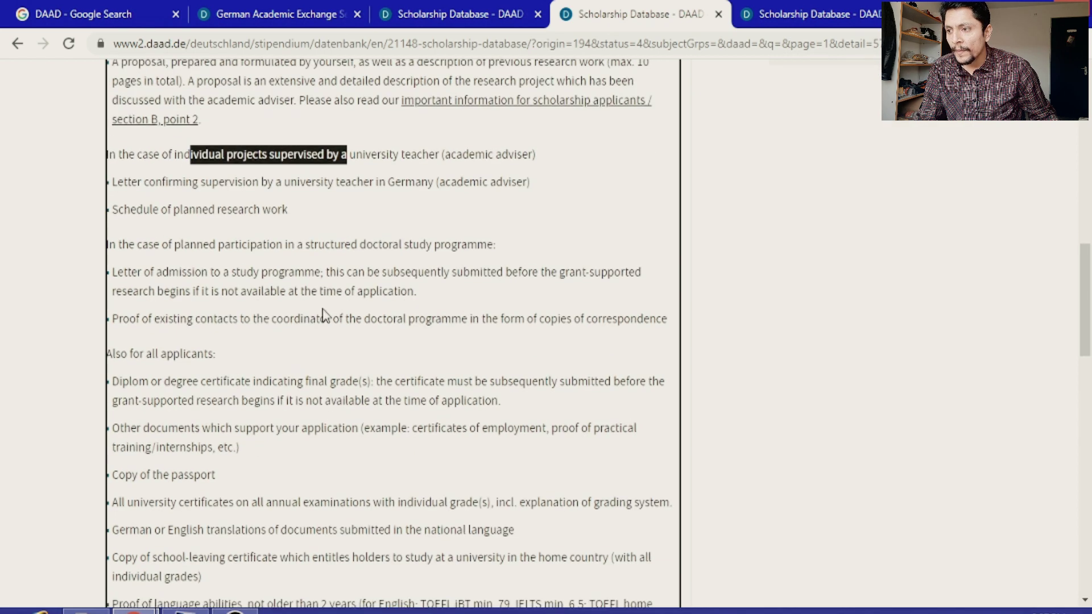
left_click_drag(150, 211, 261, 211)
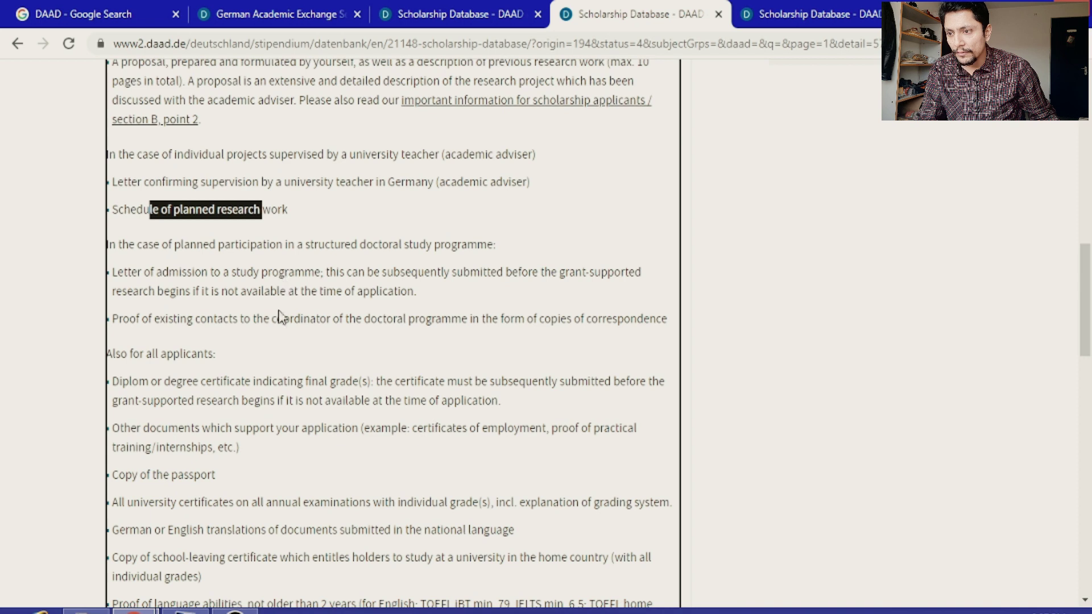
scroll(290, 350, "down", 4)
scroll(290, 347, "down", 1)
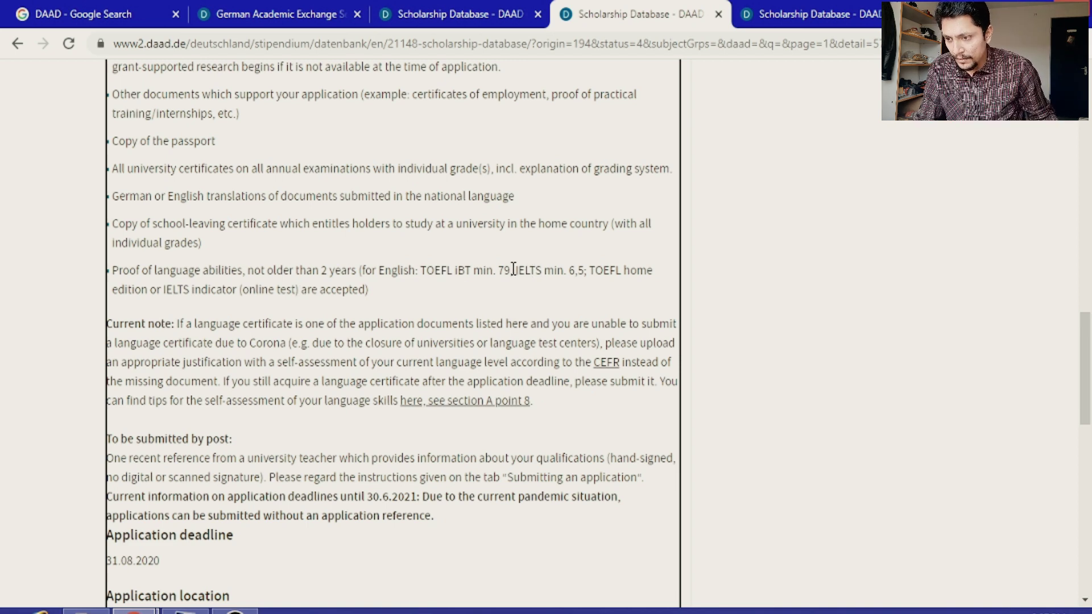
left_click_drag(513, 268, 585, 273)
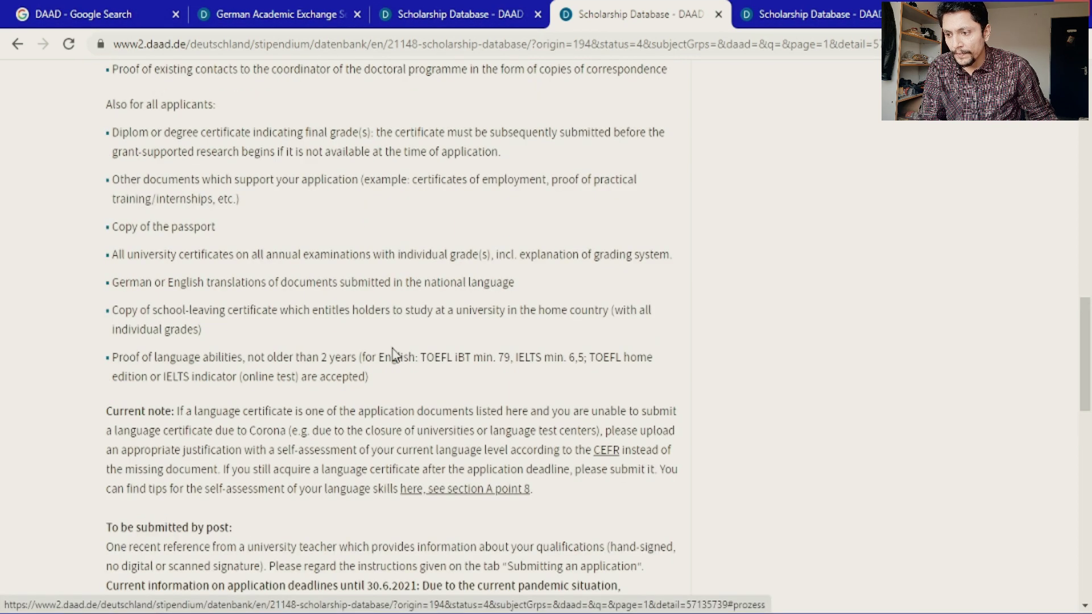
scroll(393, 355, "down", 3)
scroll(342, 262, "up", 1)
scroll(483, 288, "up", 15)
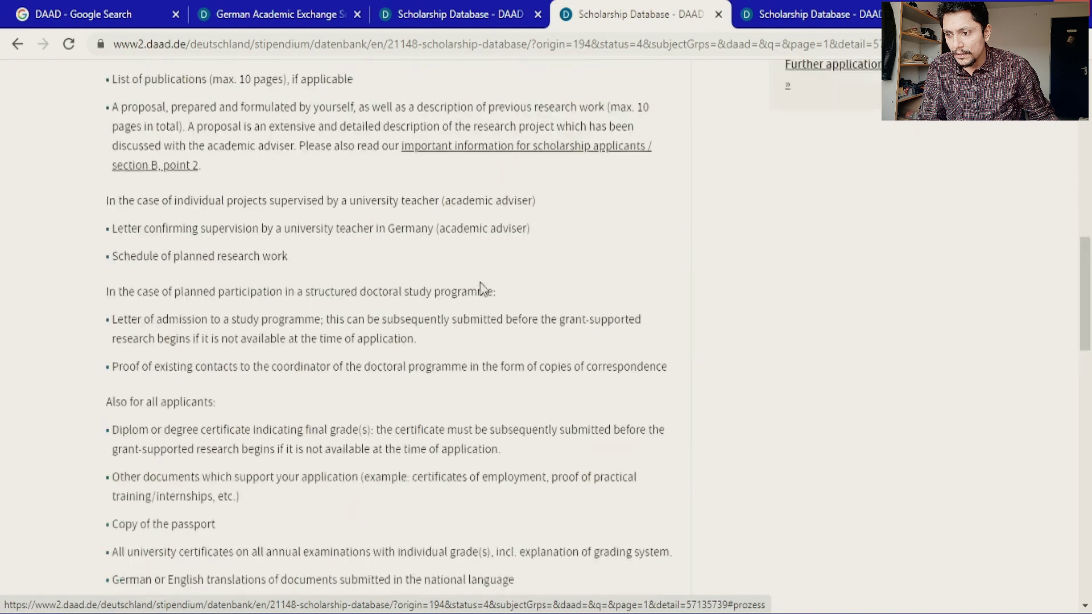
scroll(731, 256, "up", 3)
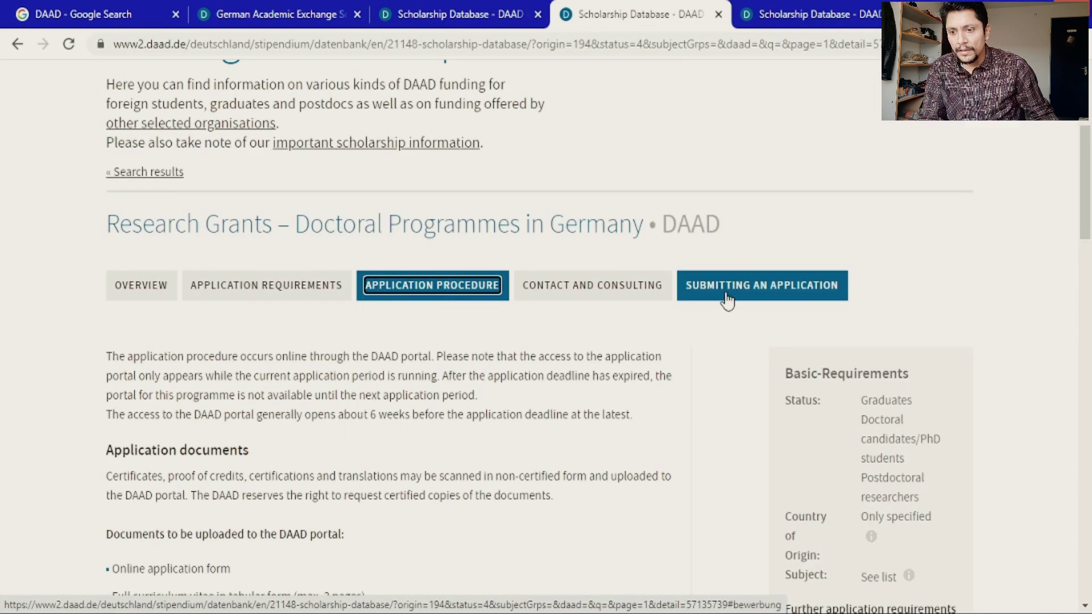
Open the Submitting an Application section in a new tab and switch to it.
right_click(773, 287)
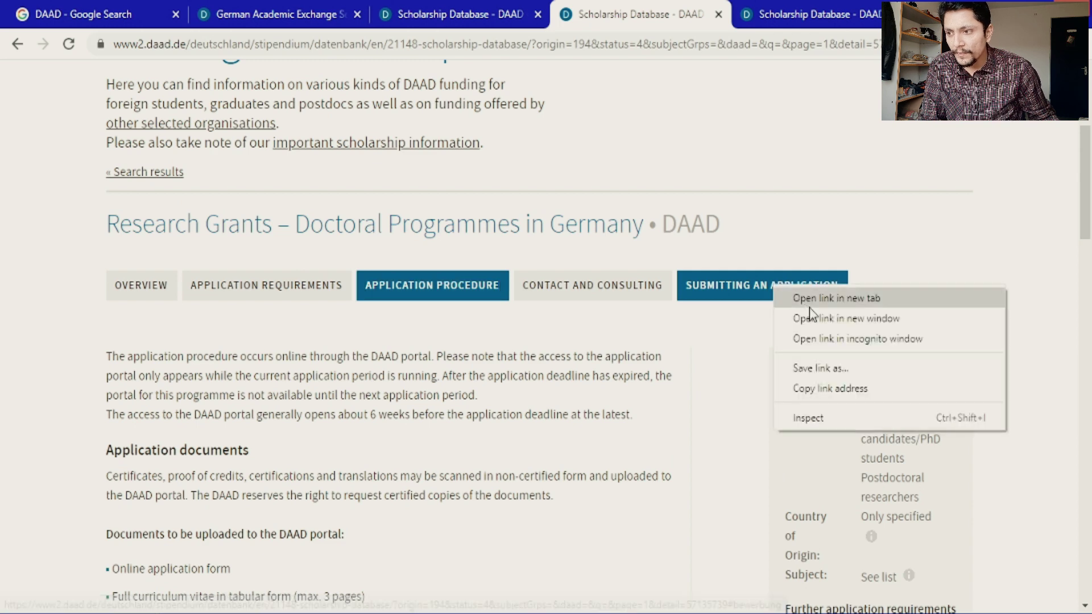
left_click(810, 307)
left_click(676, 10)
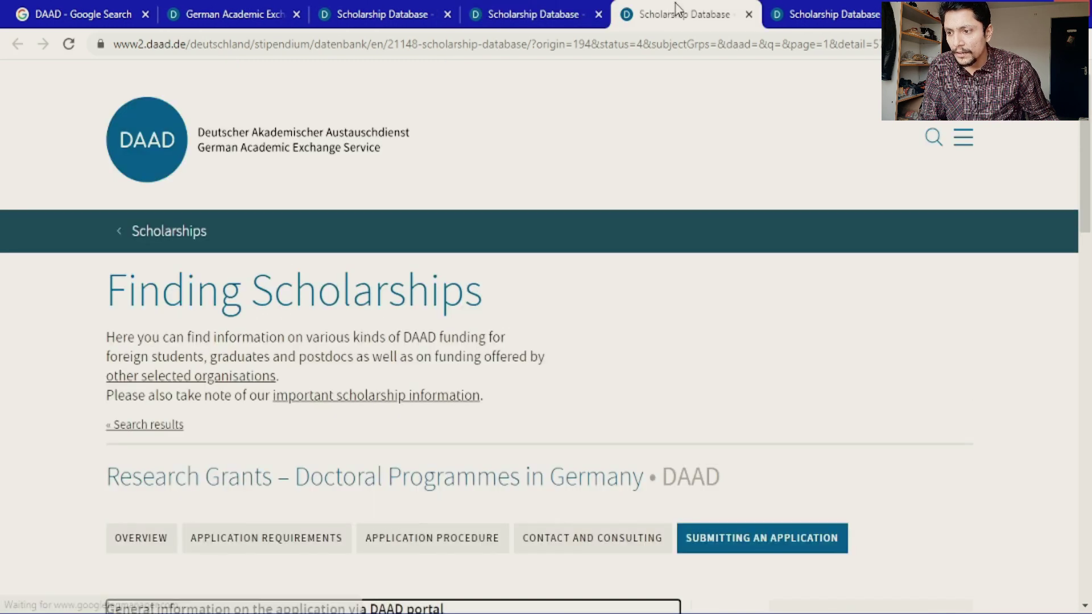
scroll(612, 307, "down", 6)
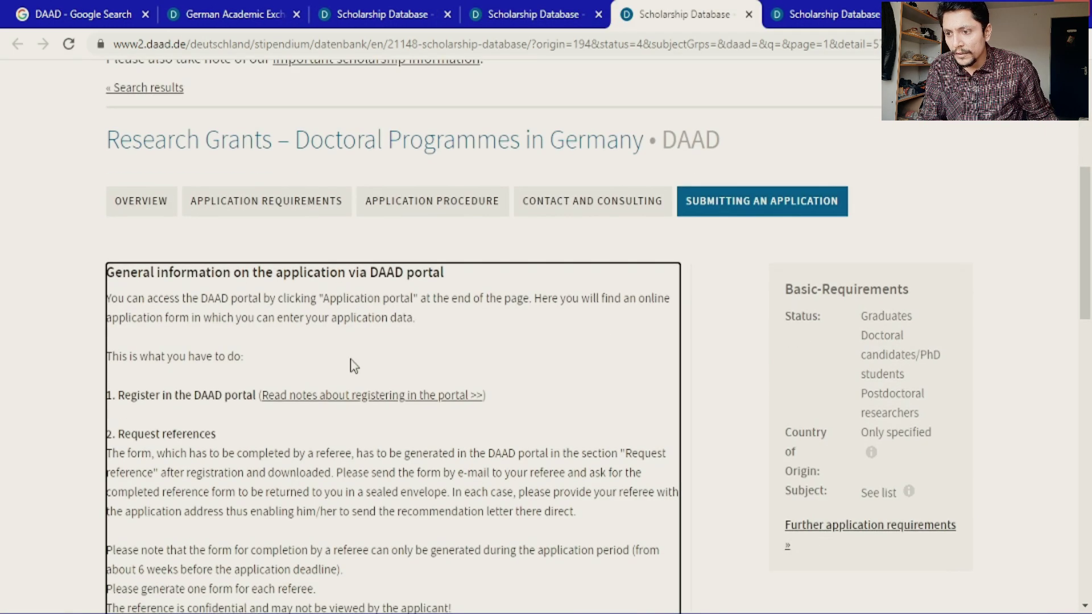
Highlight the portal registration step and open its registration notes PDF in a new tab.
left_click_drag(131, 398, 248, 401)
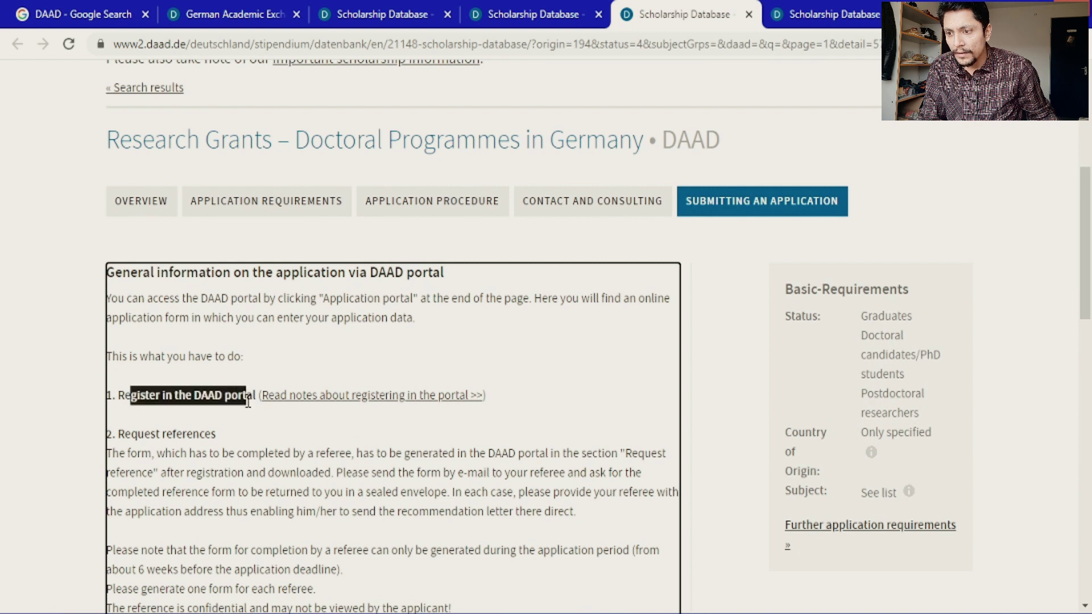
right_click(360, 401)
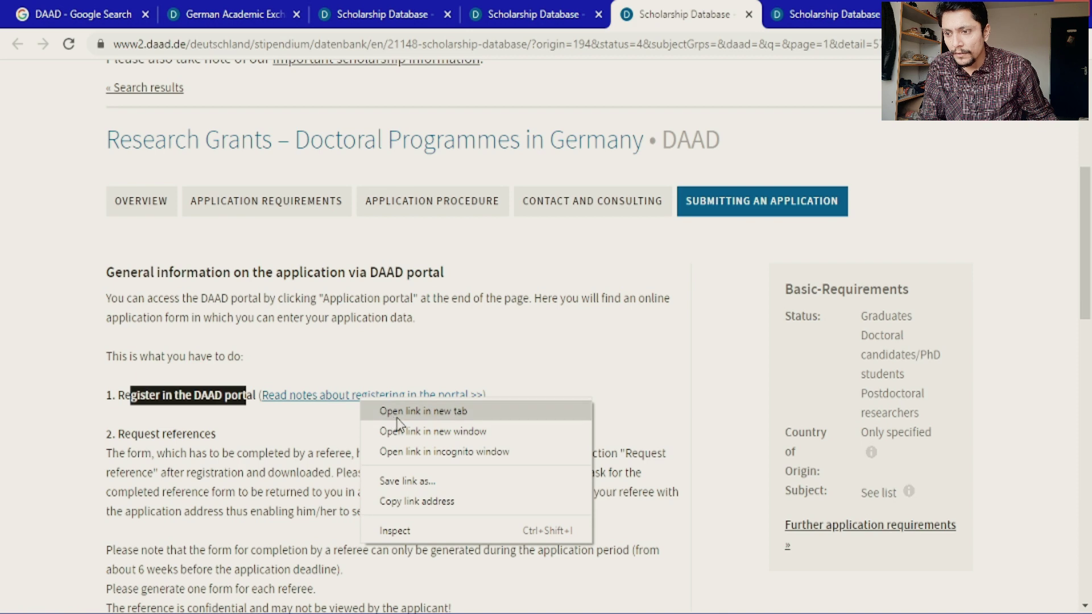
left_click(399, 419)
left_click(742, 7)
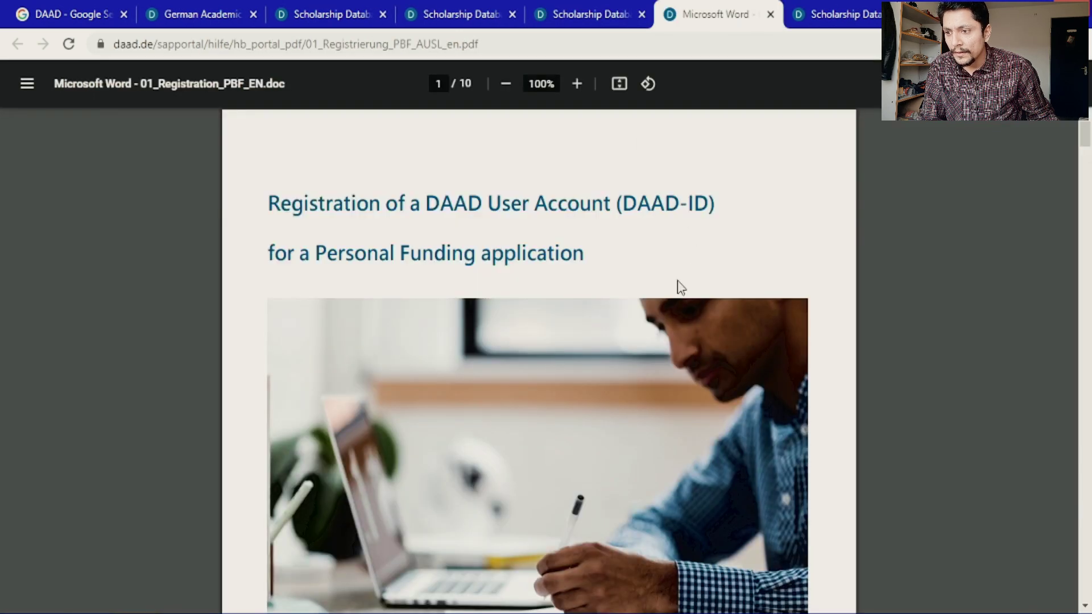
Scroll through the DAAD-ID registration guide PDF to the password rules on page 8.
scroll(668, 284, "down", 12)
scroll(644, 323, "down", 10)
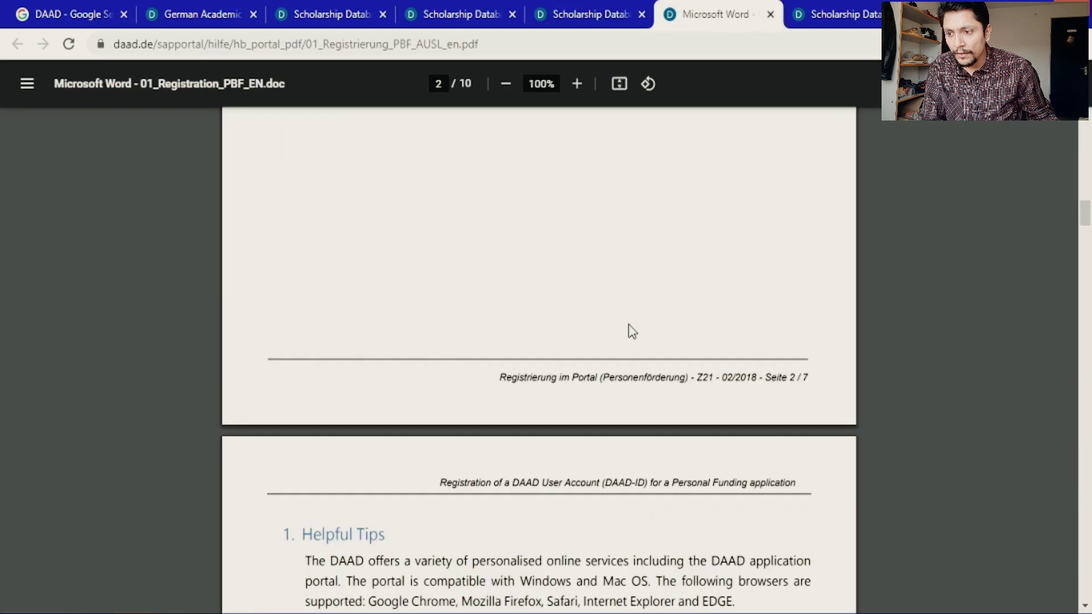
scroll(603, 406, "down", 12)
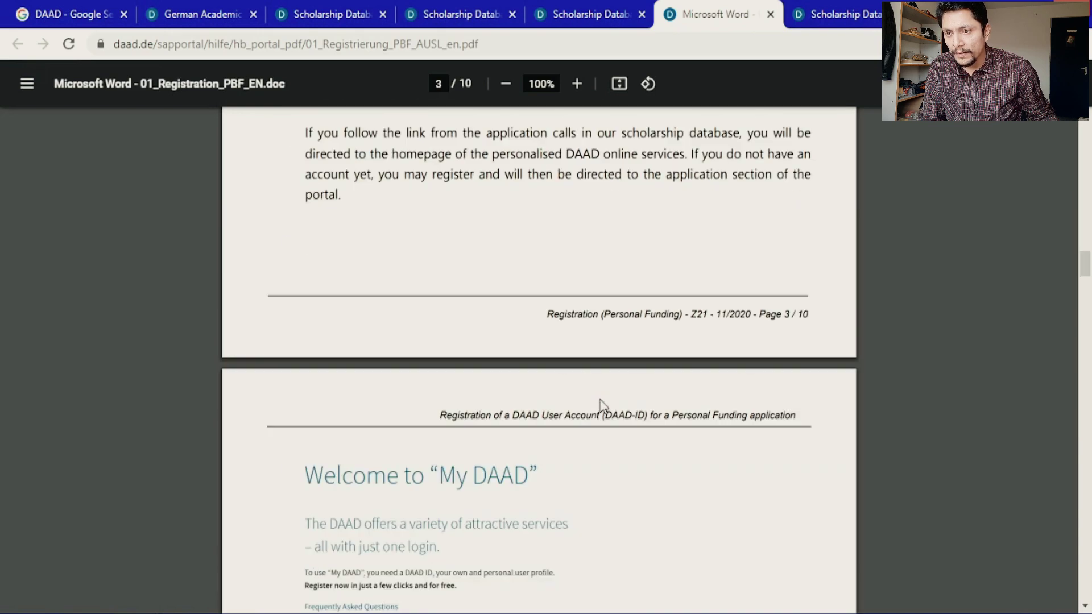
scroll(602, 400, "down", 15)
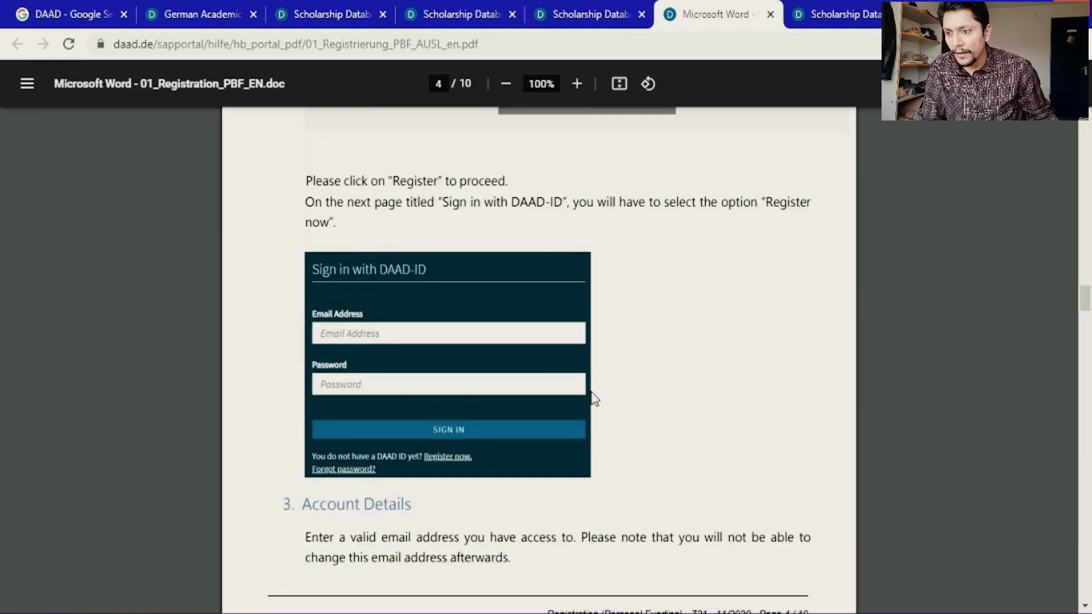
scroll(591, 398, "down", 15)
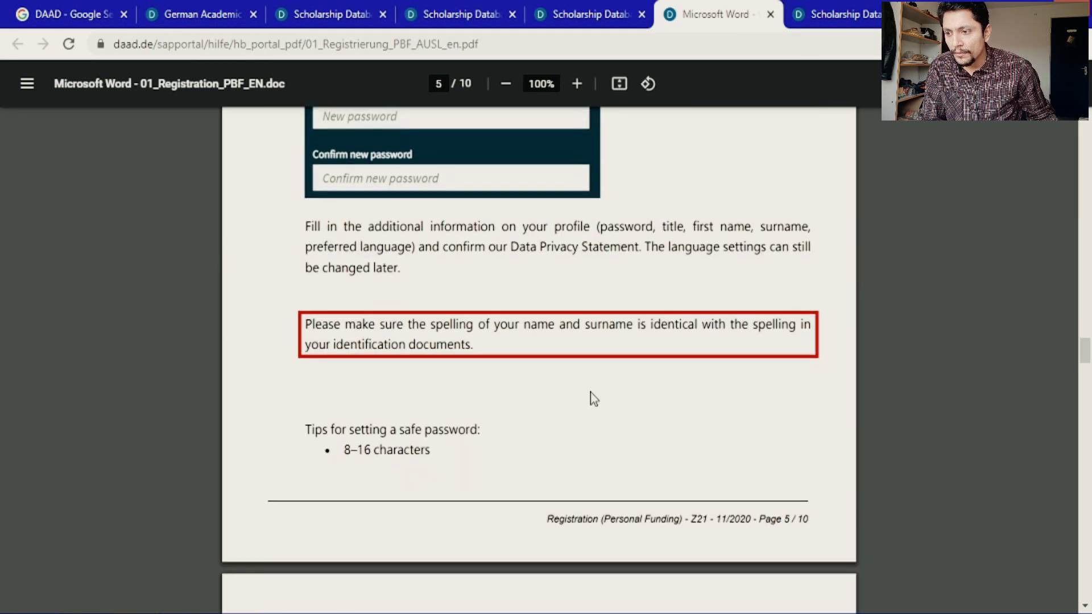
scroll(597, 382, "down", 20)
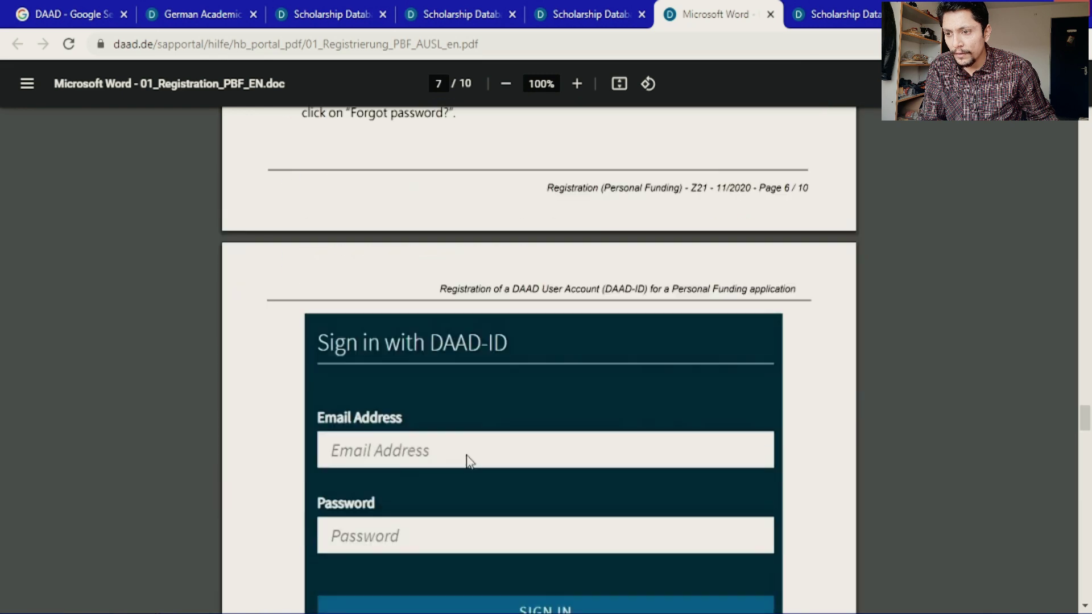
scroll(407, 404, "down", 10)
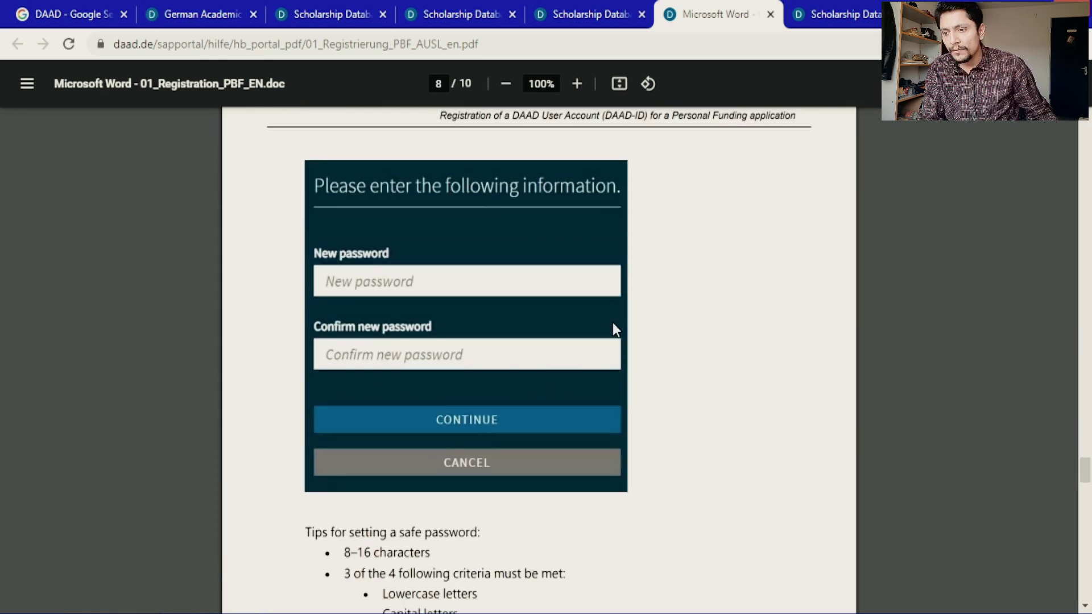
scroll(666, 291, "down", 5)
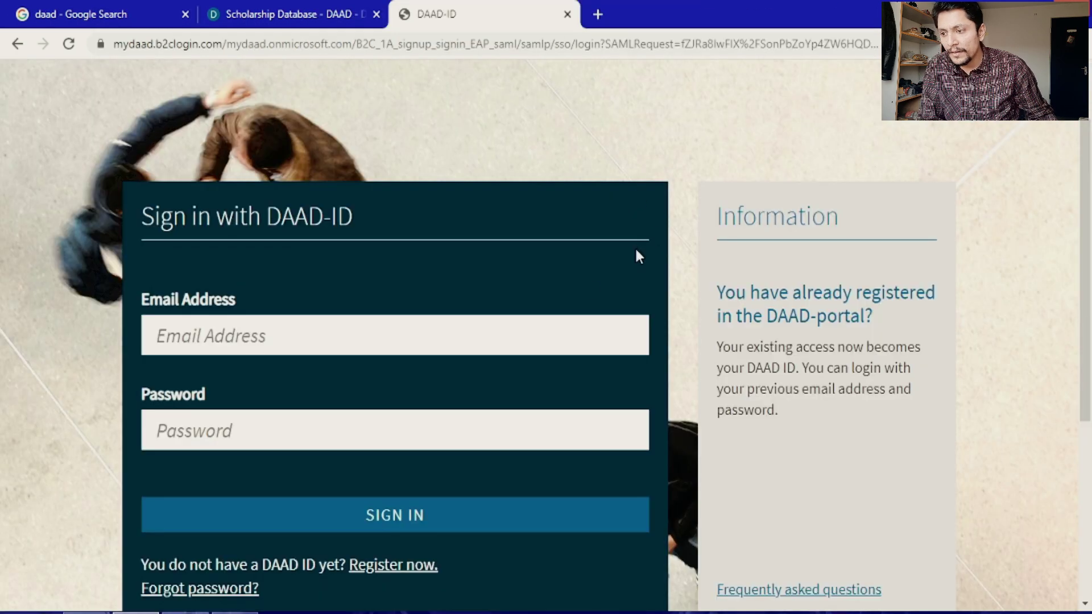
Scroll the page up and down while signing in to the DAAD Portal with a DAAD-ID.
scroll(581, 295, "down", 1)
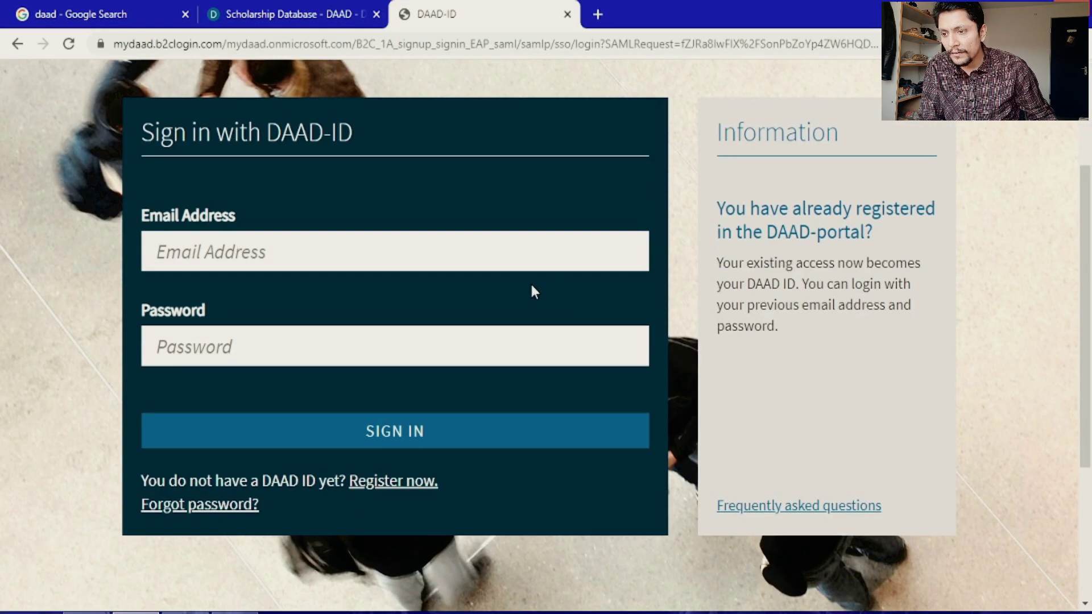
scroll(554, 296, "up", 2)
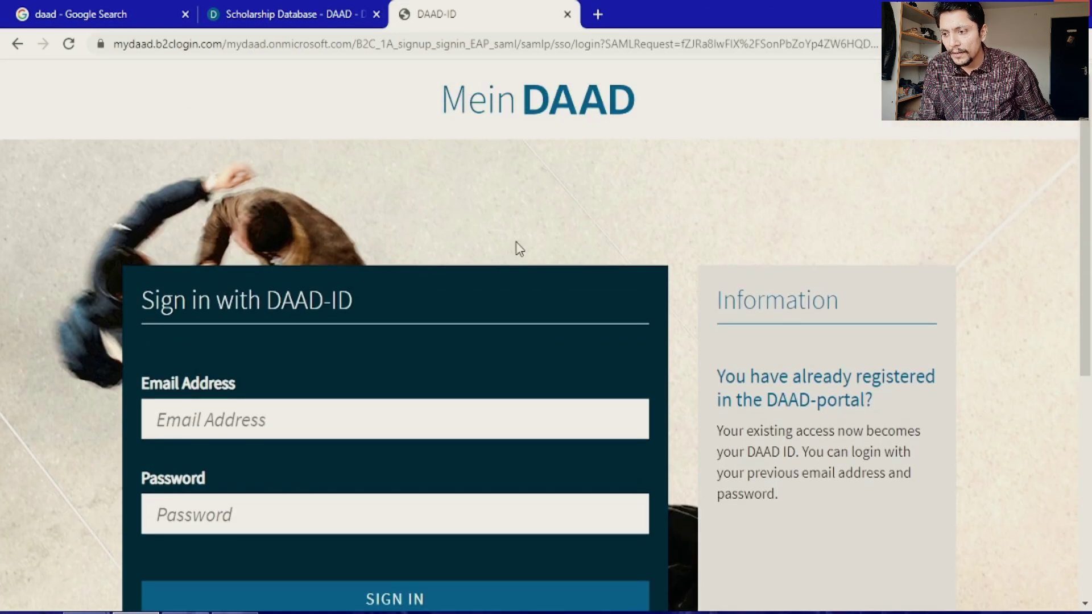
scroll(481, 266, "down", 2)
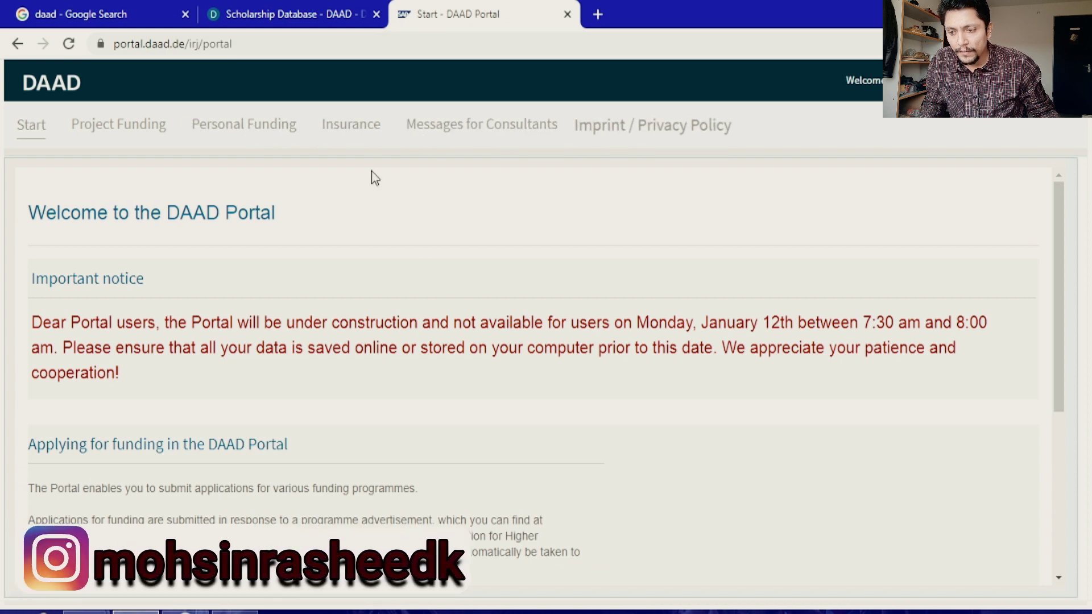
Go to the portal's Personal Funding tab to show its welcome page.
left_click(252, 137)
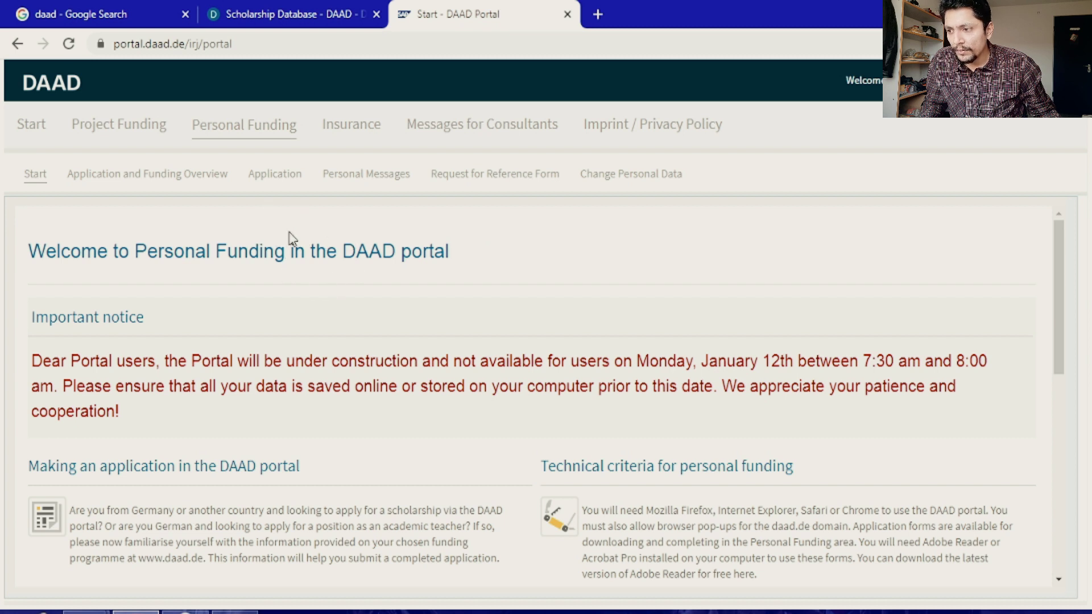
Start a new funding application from the Personal Funding area.
left_click(279, 181)
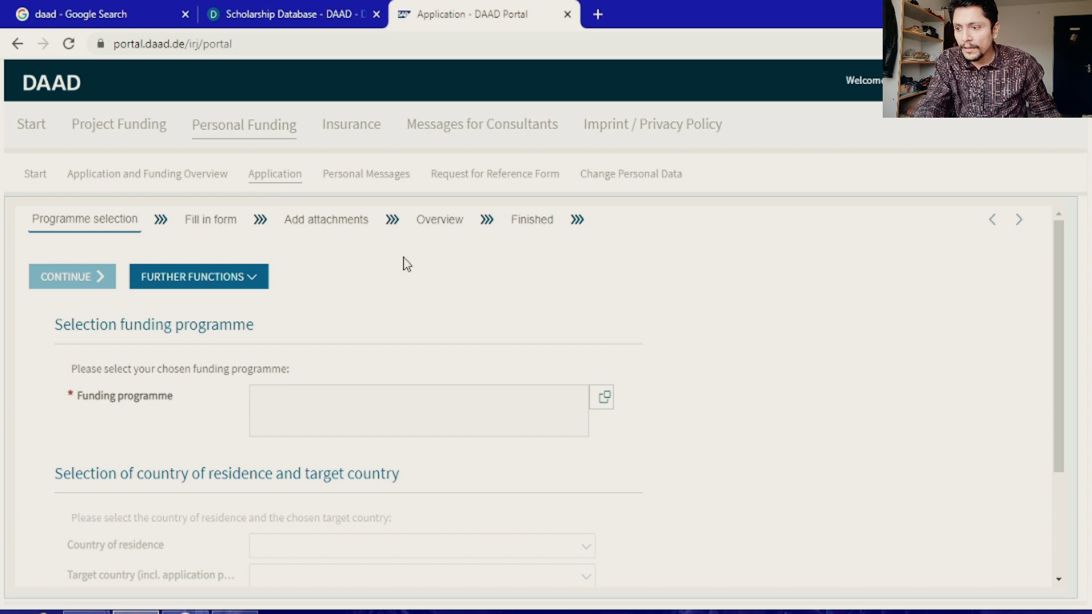
scroll(408, 265, "down", 2)
scroll(408, 267, "up", 2)
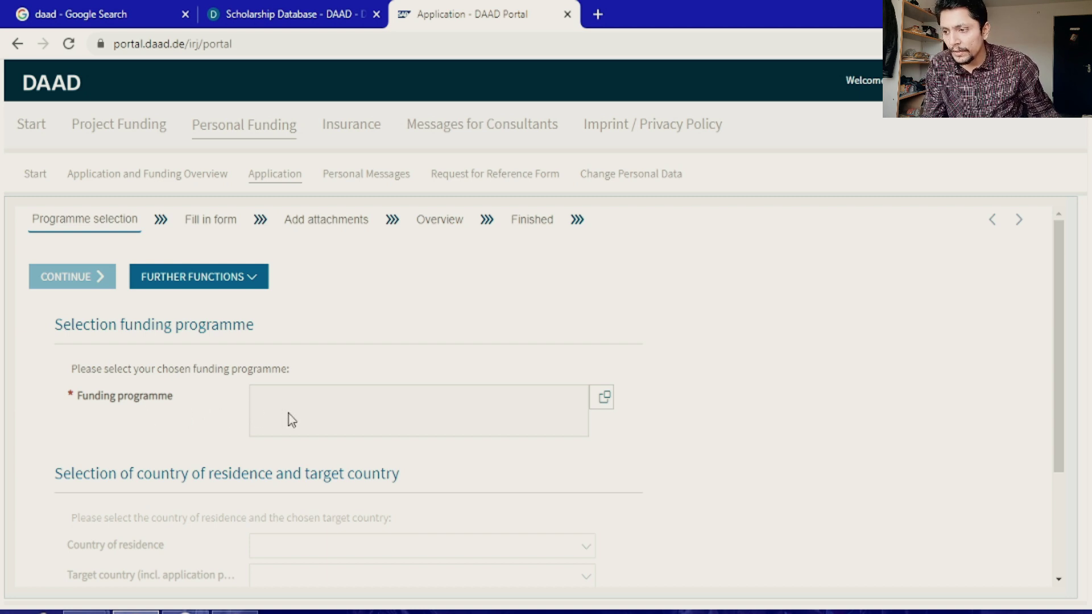
scroll(308, 423, "down", 1)
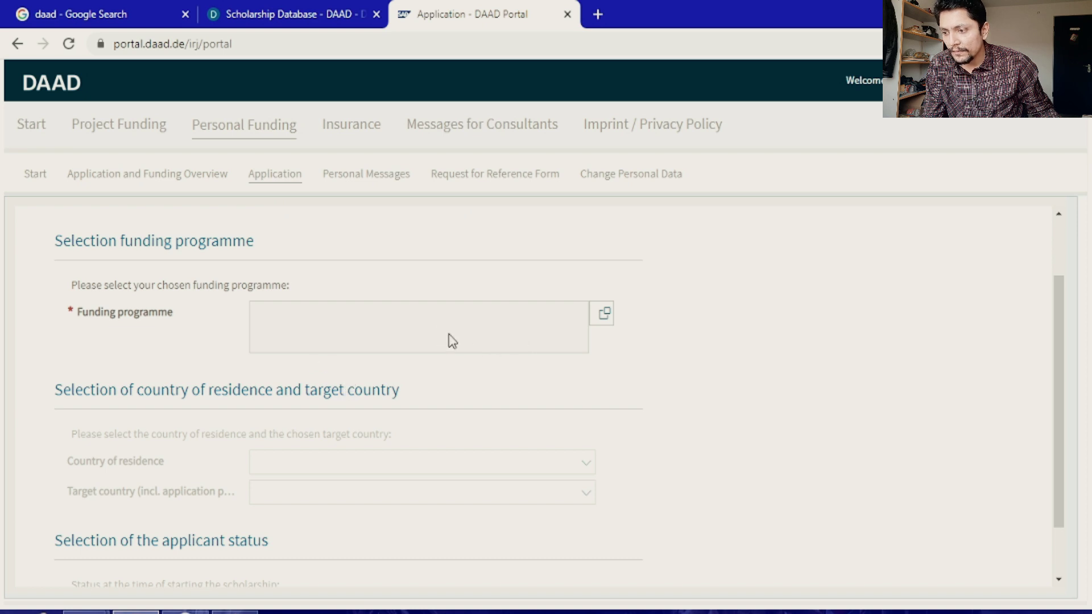
Set the funding programme to DLR/DAAD Research Fellowships – Doctoral Studies in Germany, 2021.
left_click(604, 316)
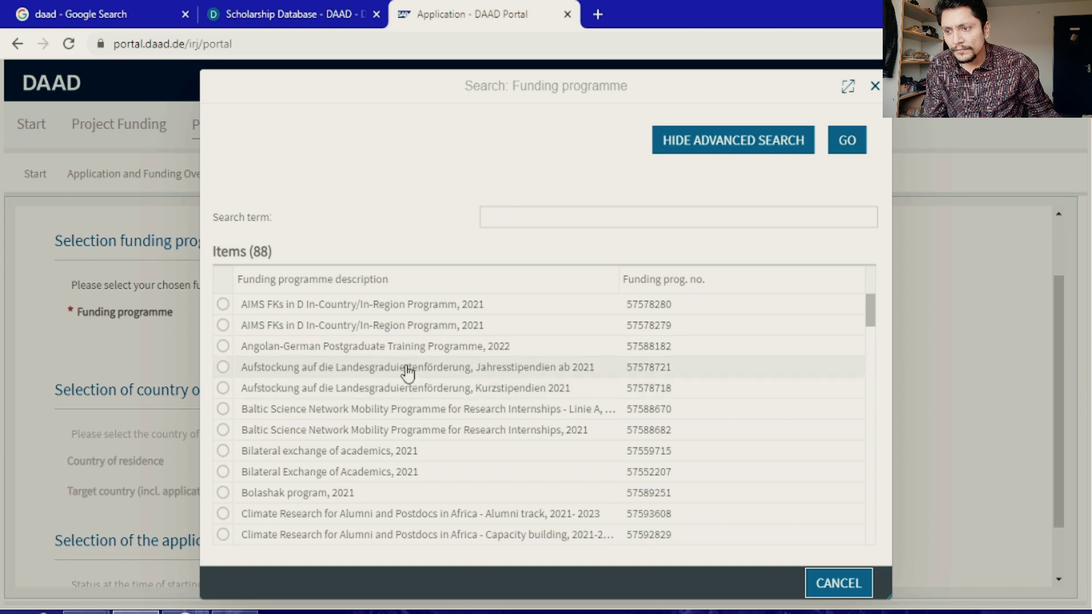
scroll(405, 371, "down", 1)
scroll(407, 369, "down", 6)
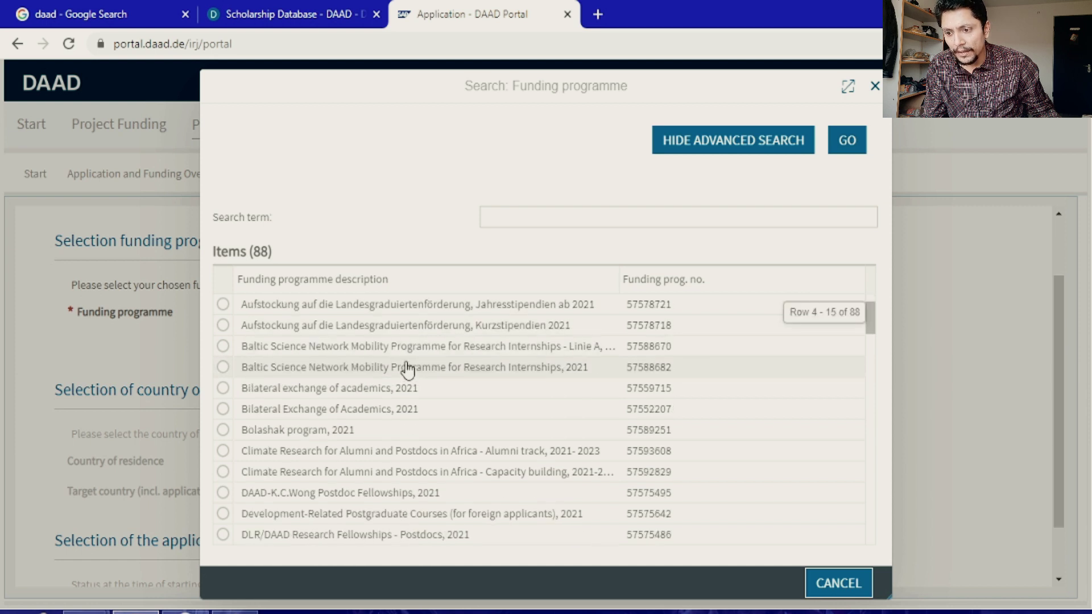
scroll(407, 369, "down", 6)
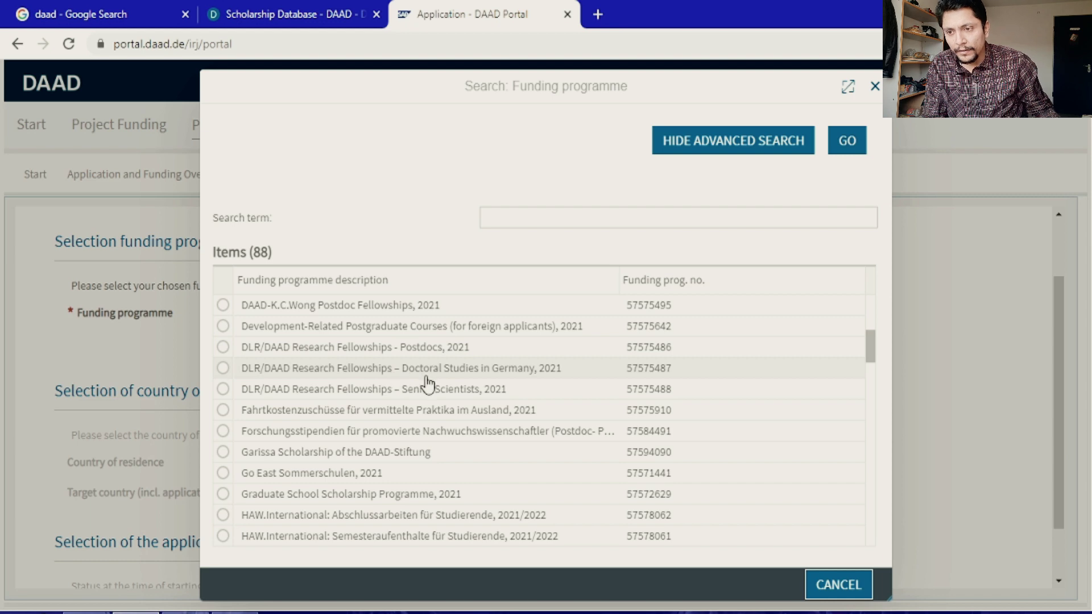
left_click(223, 369)
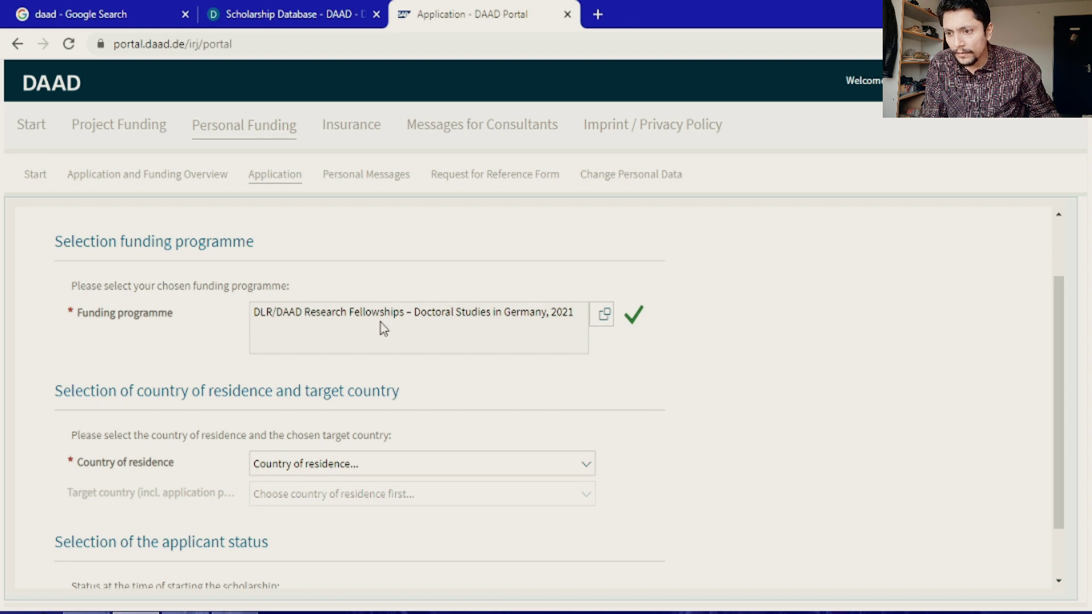
Set the country of residence to Pakistan.
scroll(575, 353, "down", 1)
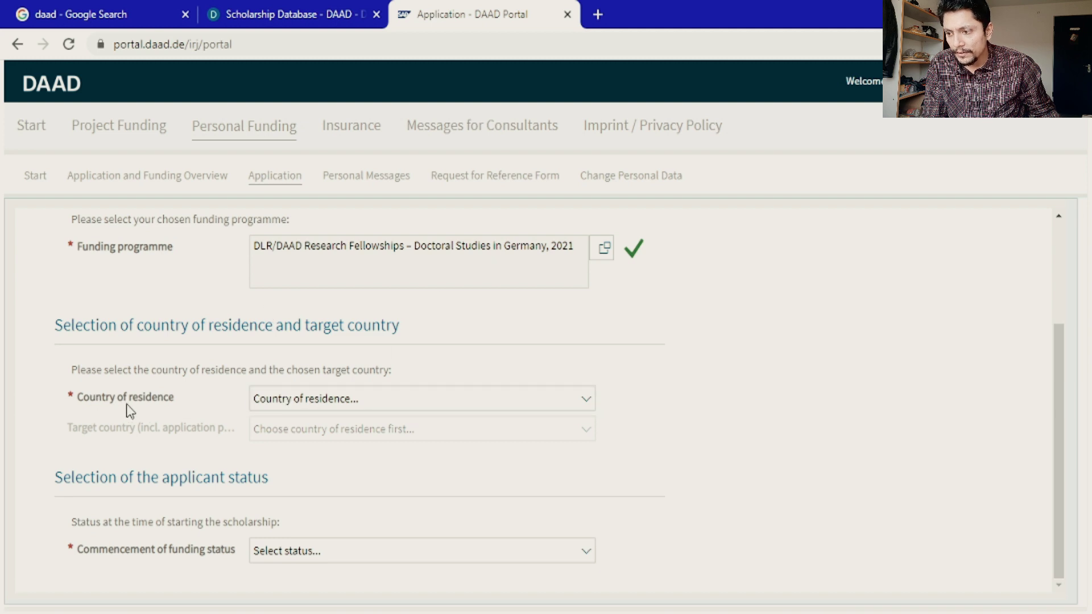
left_click(355, 403)
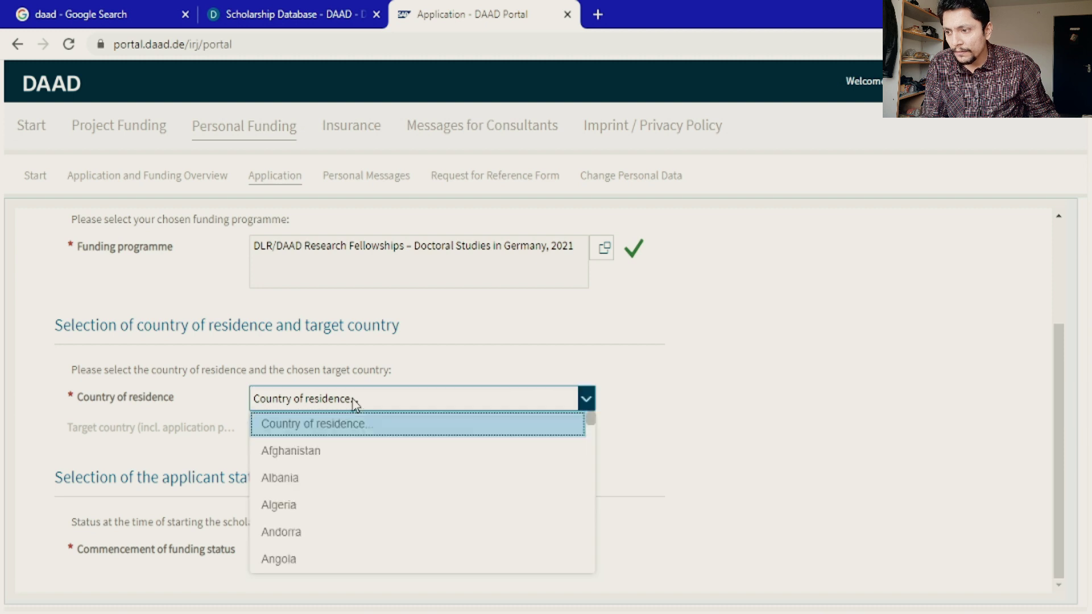
scroll(353, 455, "down", 9)
scroll(352, 468, "down", 14)
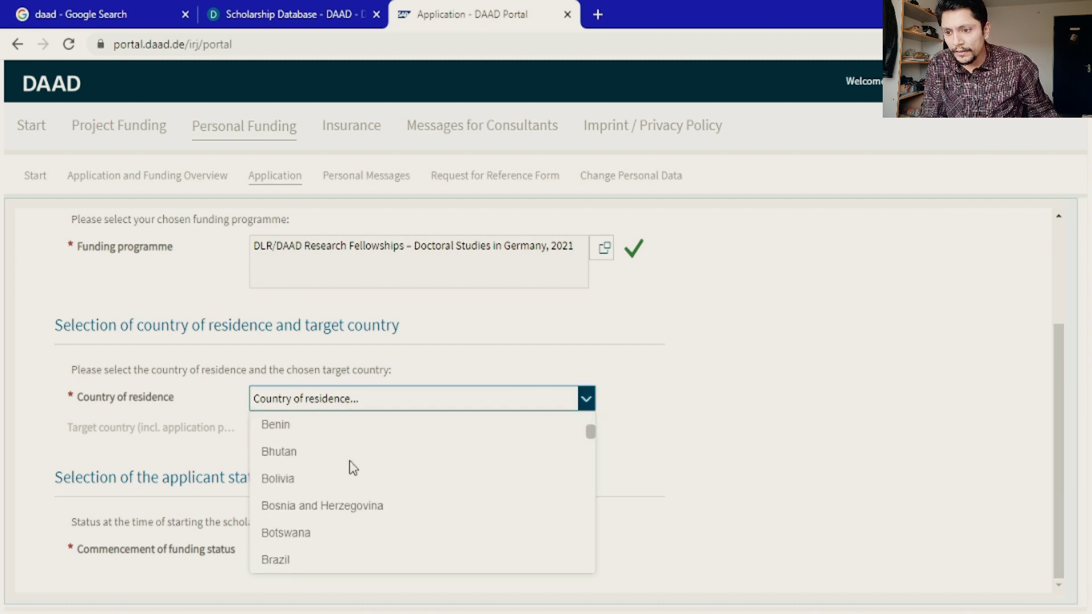
scroll(352, 468, "down", 18)
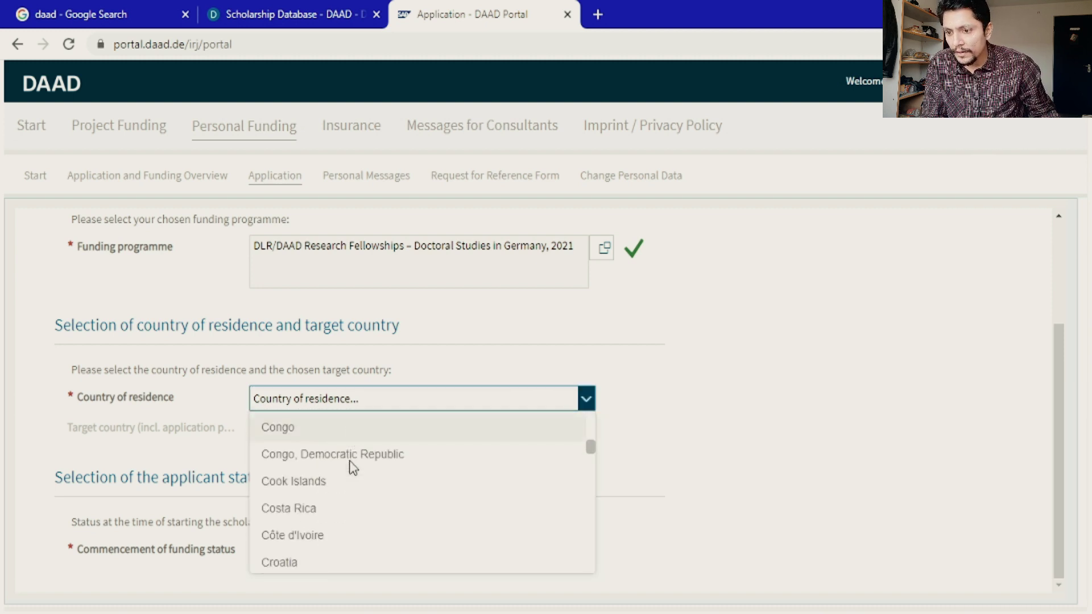
scroll(353, 468, "down", 18)
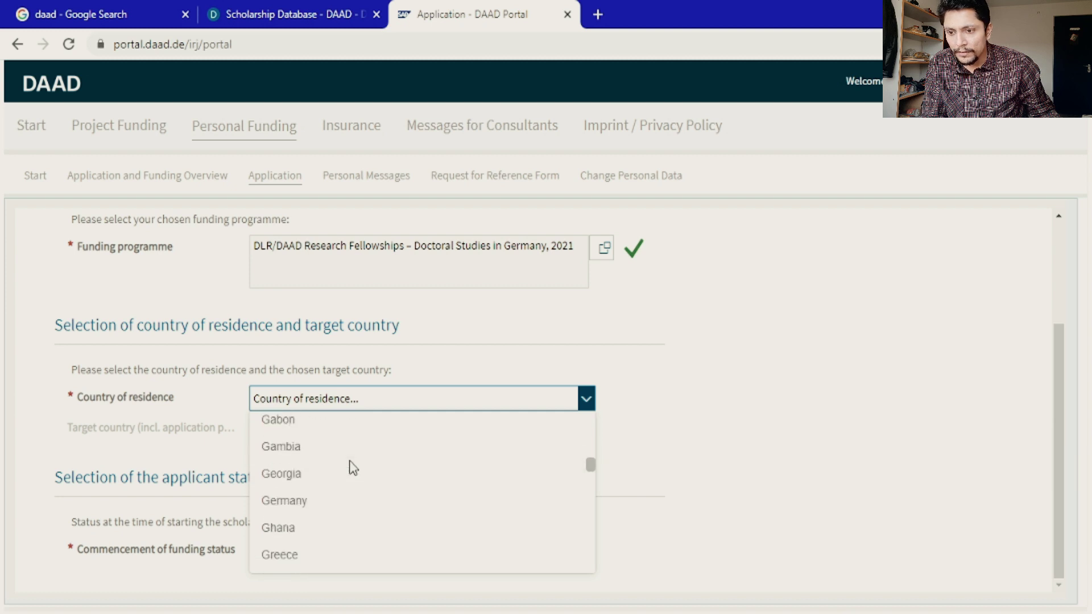
scroll(344, 475, "down", 14)
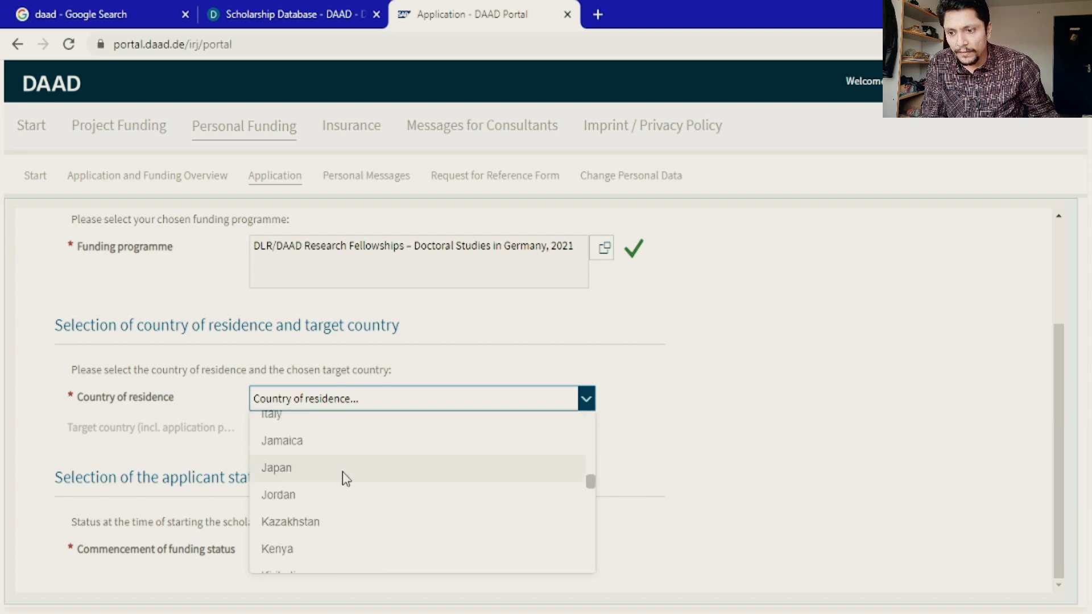
scroll(340, 489, "down", 14)
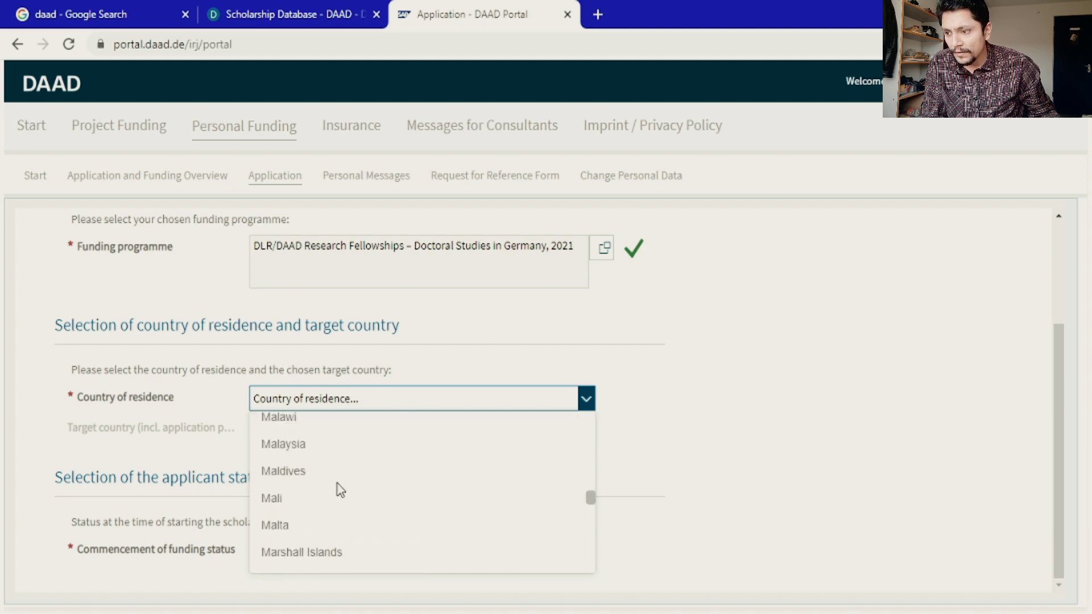
scroll(340, 490, "down", 5)
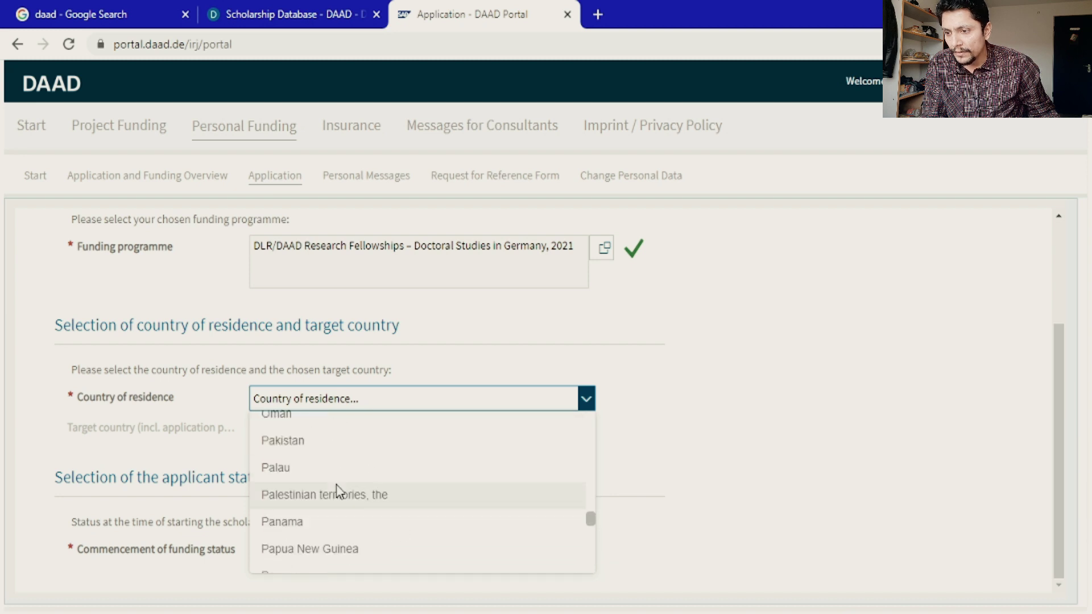
left_click(284, 439)
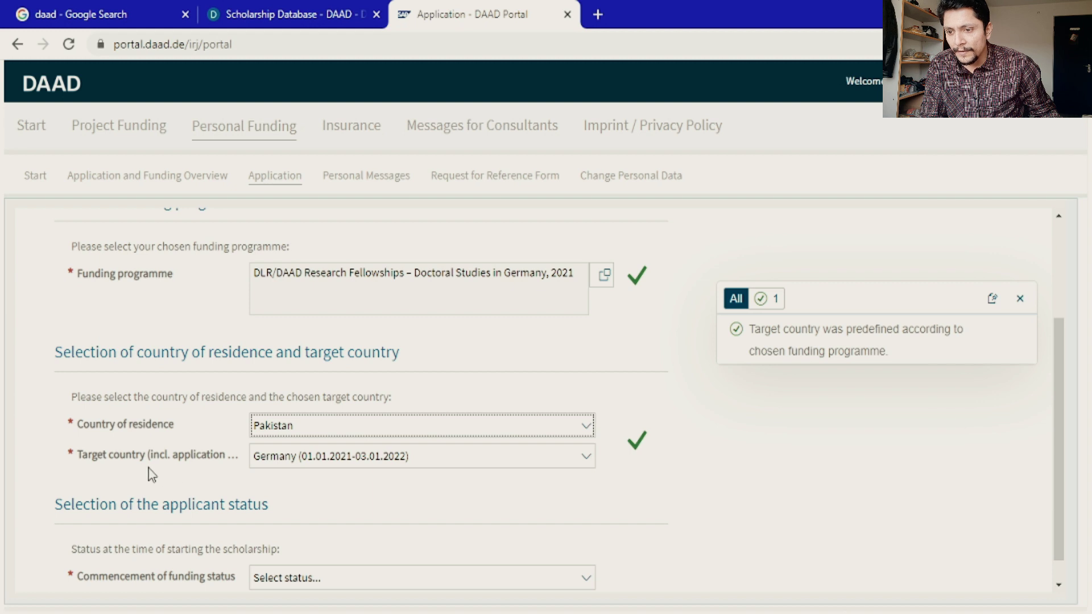
Set the commencement of funding status to Doctoral candidate.
scroll(500, 497, "down", 1)
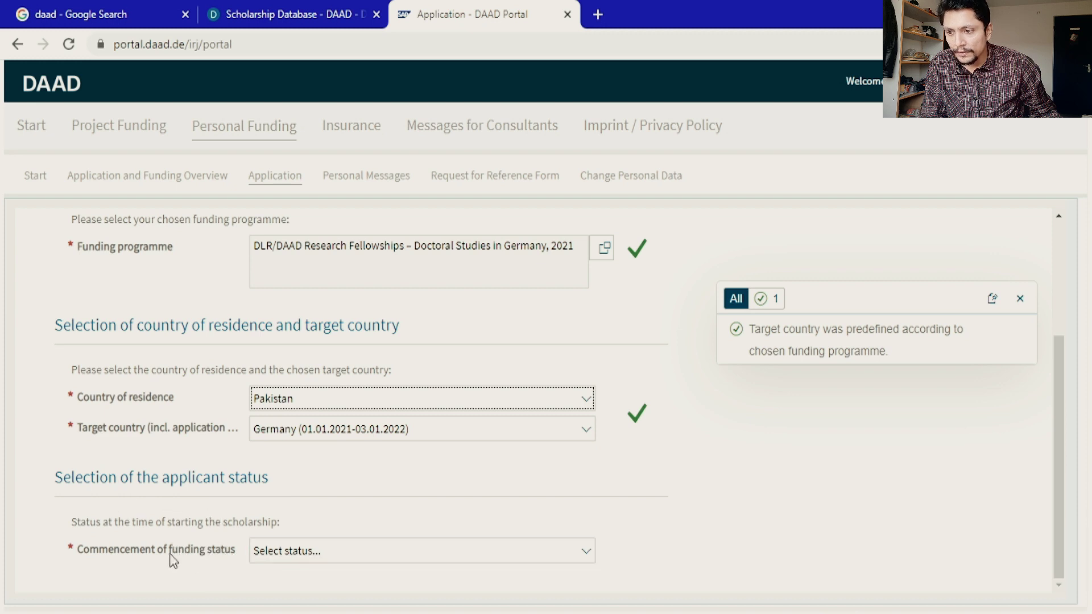
left_click(318, 559)
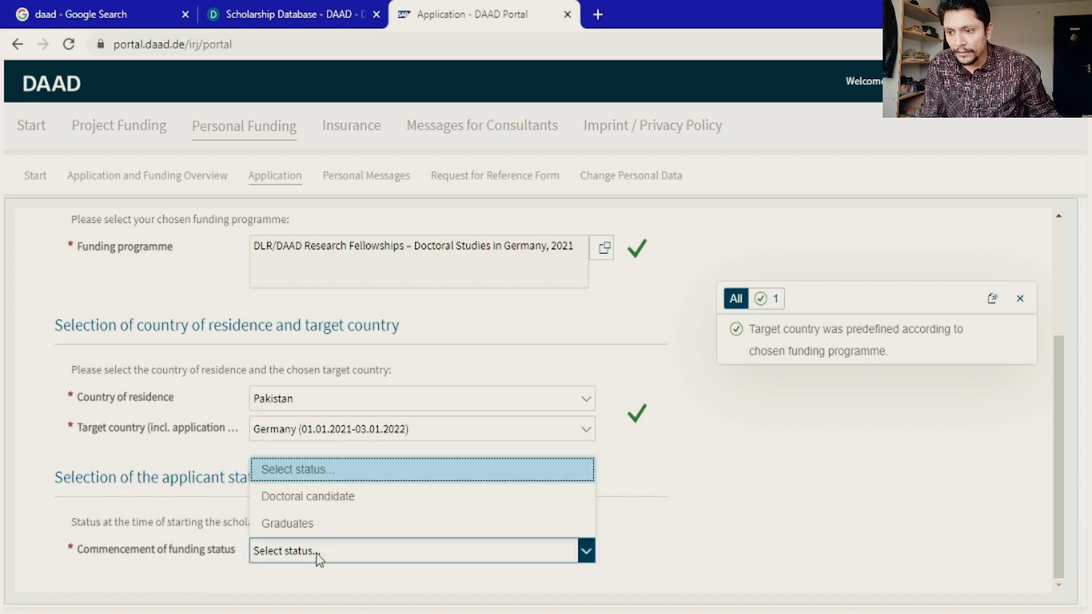
left_click(294, 500)
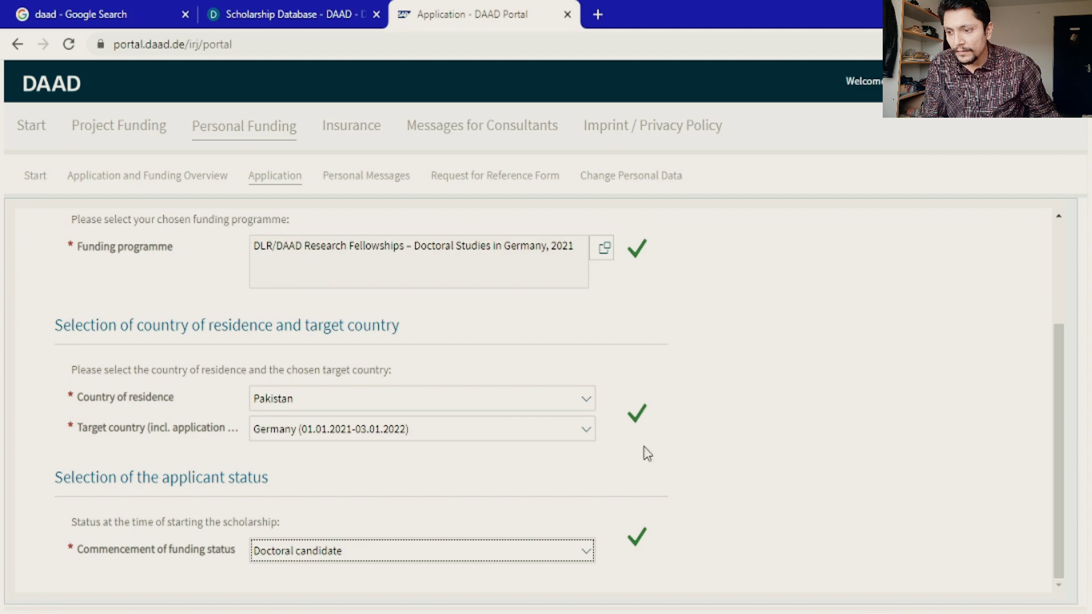
Continue the application to the Fill in form stage.
scroll(684, 472, "up", 3)
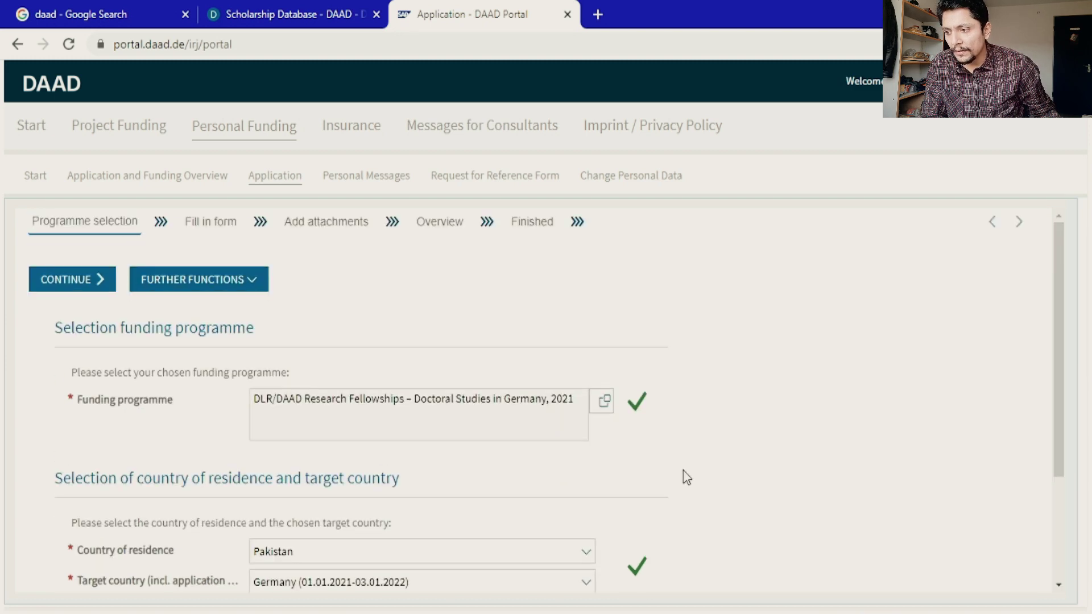
scroll(671, 480, "down", 2)
scroll(646, 480, "up", 2)
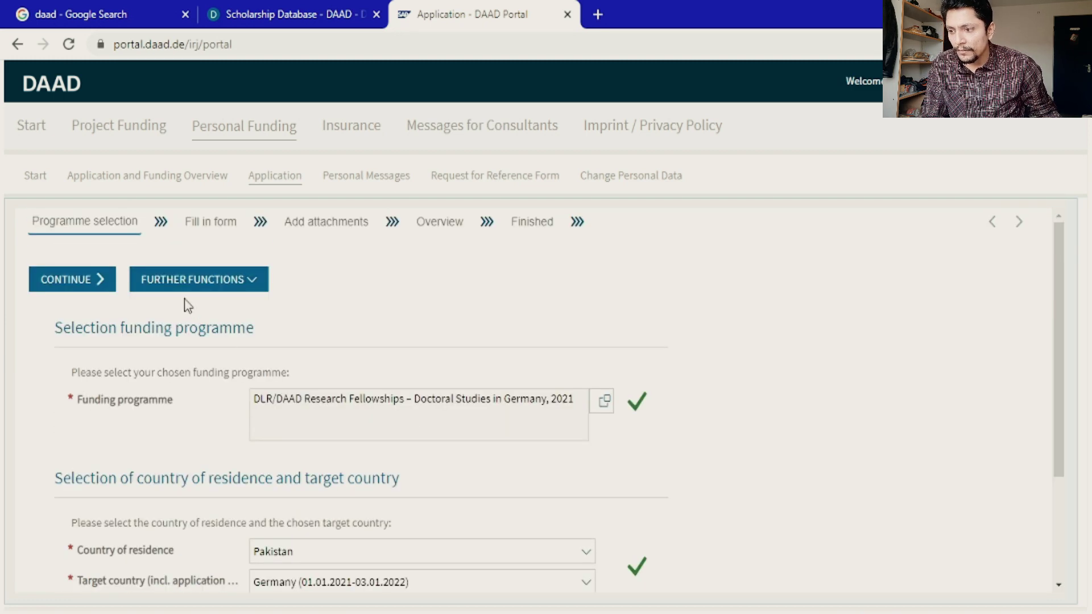
left_click(78, 278)
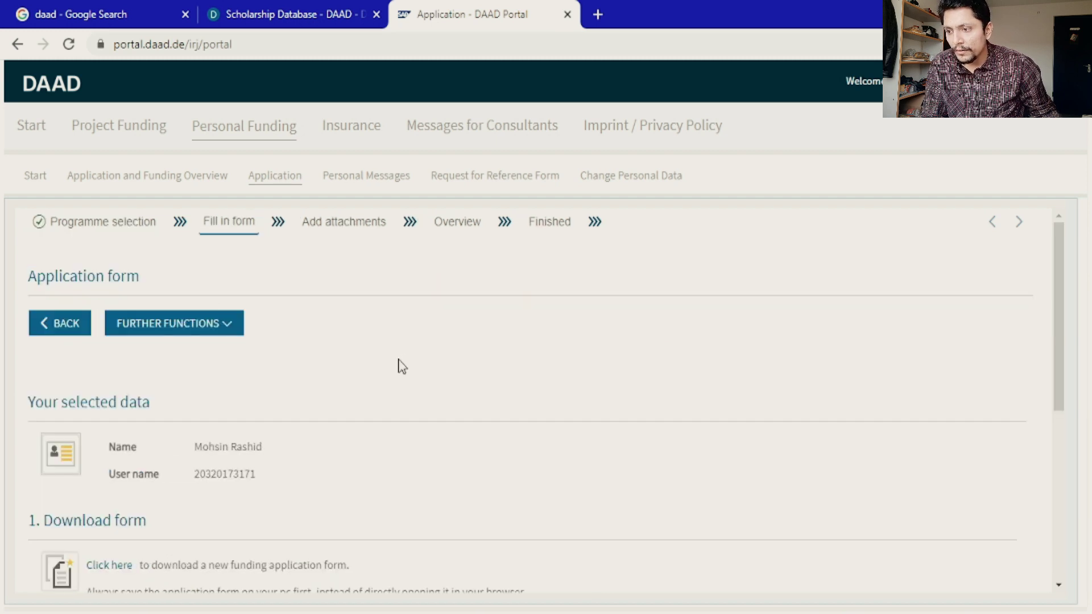
Review the Download form, Upload form and Check form sections.
scroll(331, 376, "down", 3)
scroll(331, 375, "down", 1)
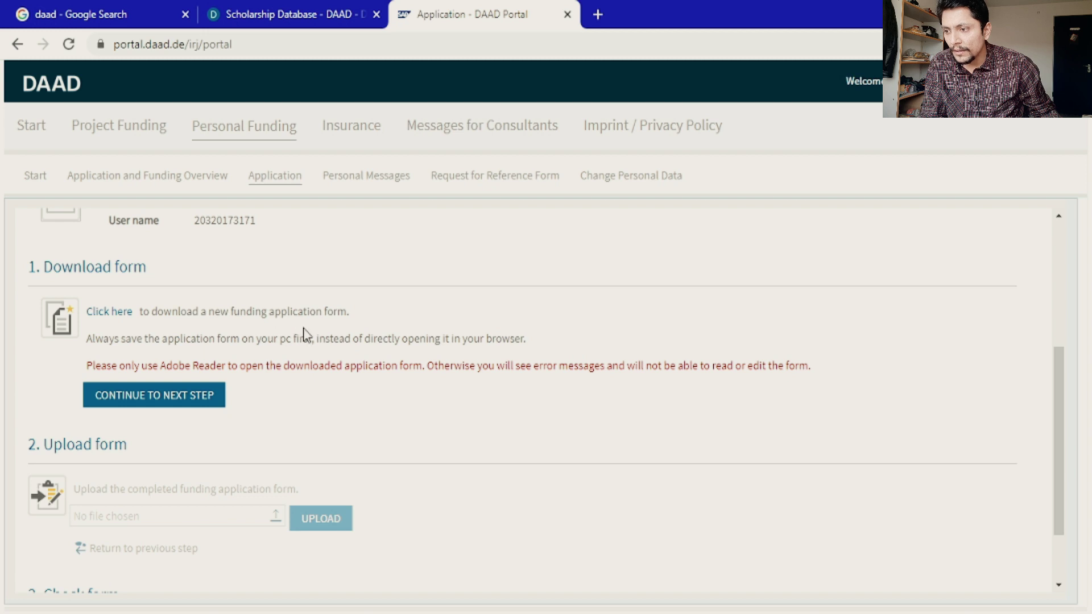
scroll(292, 487, "down", 1)
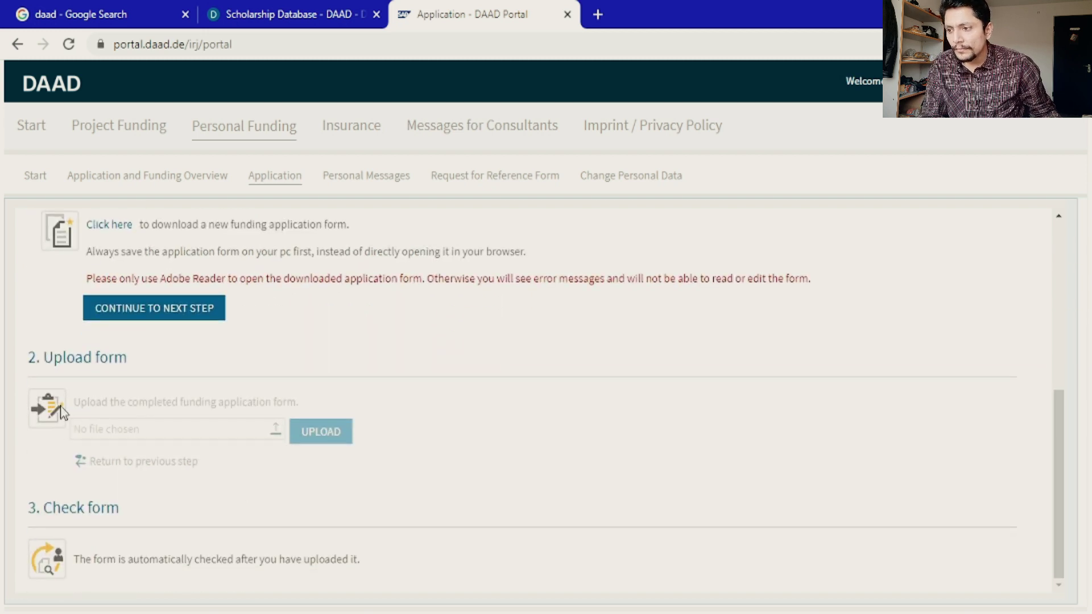
scroll(239, 480, "up", 3)
scroll(245, 478, "down", 2)
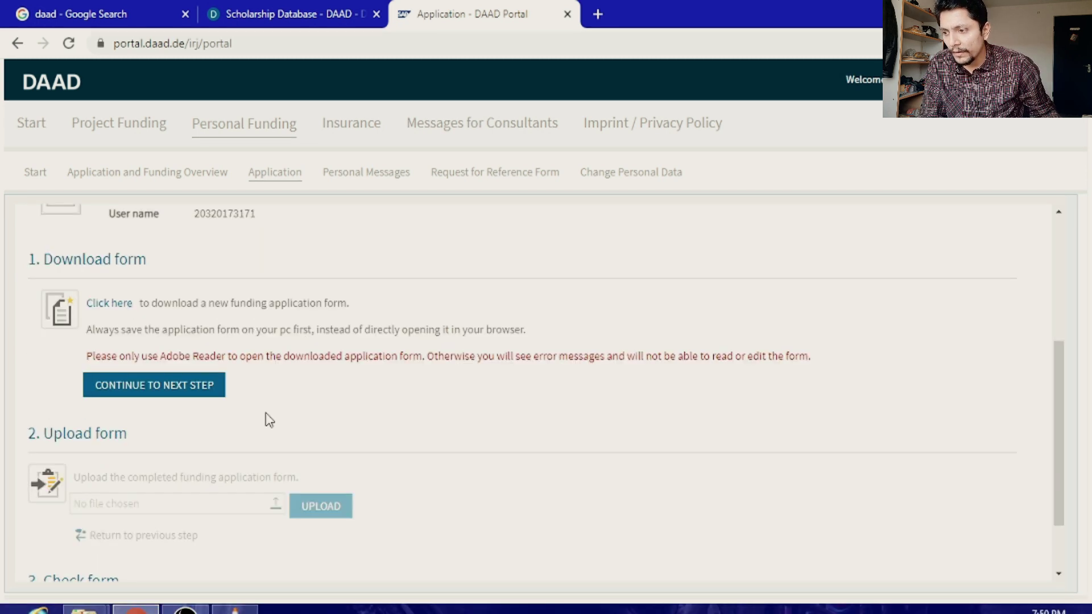
scroll(352, 441, "up", 5)
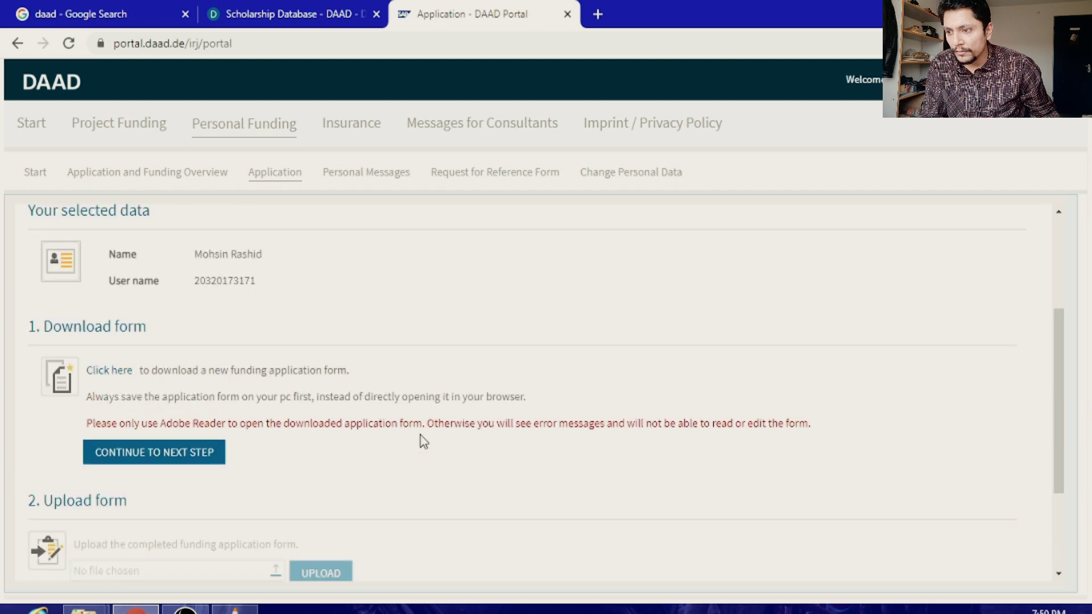
scroll(300, 441, "down", 5)
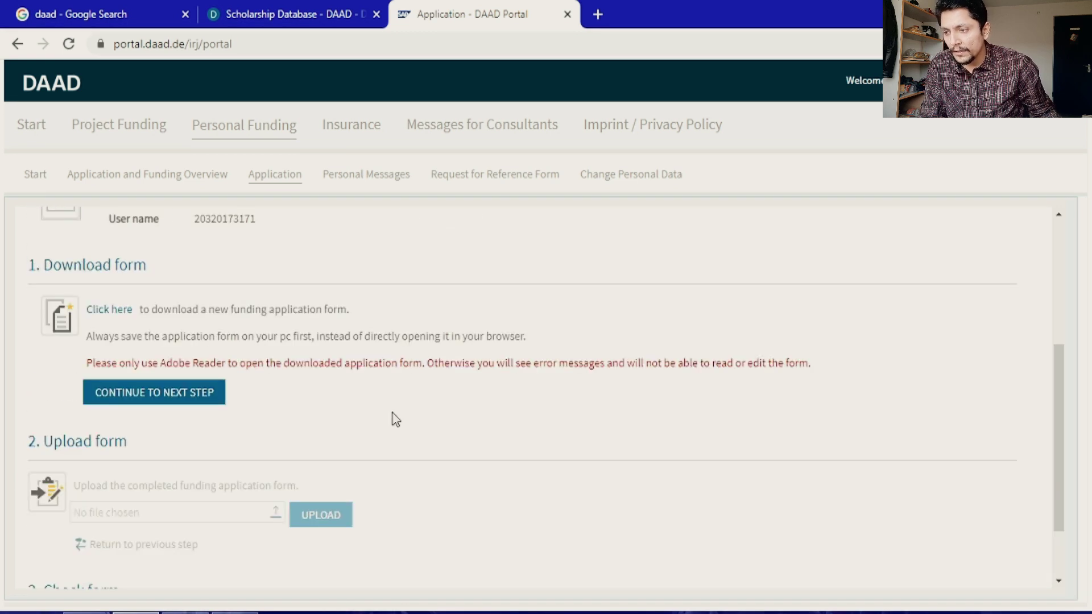
scroll(395, 419, "down", 2)
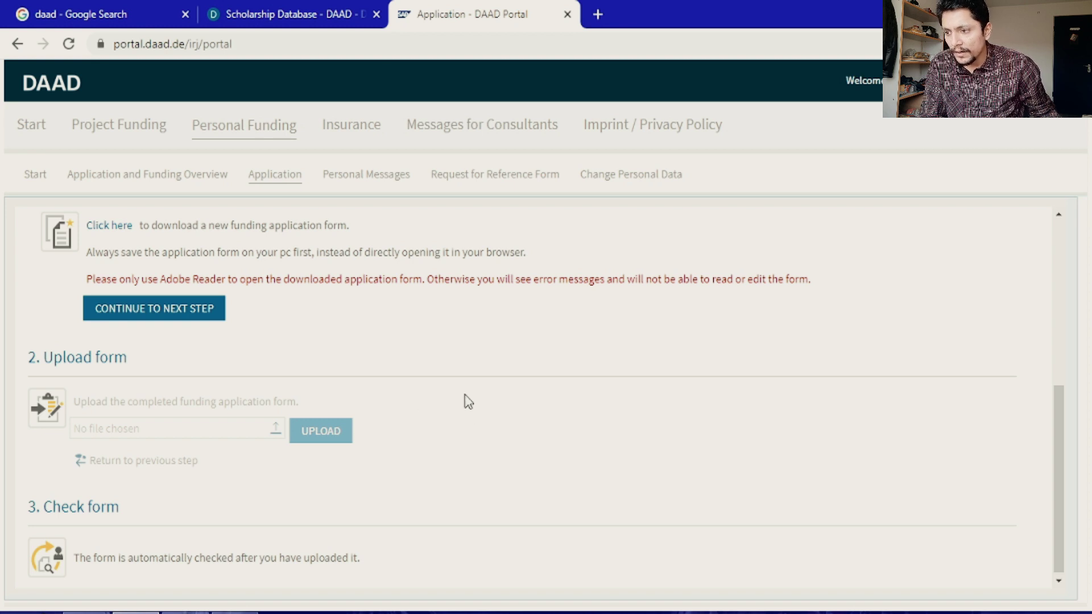
scroll(508, 396, "up", 5)
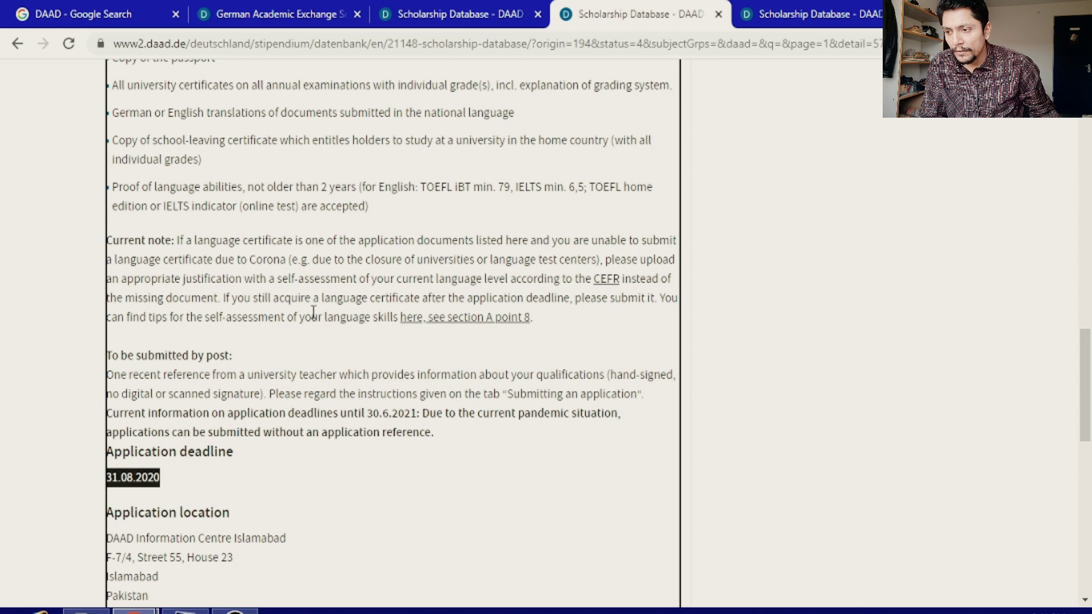
Highlight the application location address and the 31.08.2020 and 30.6.2021 deadline dates.
scroll(313, 312, "down", 3)
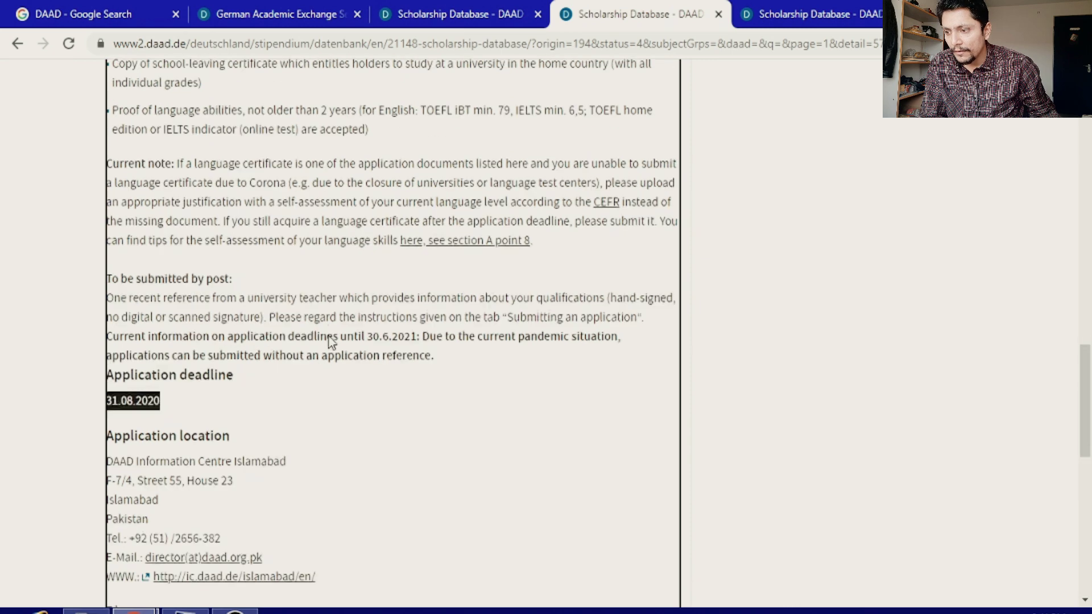
left_click_drag(110, 375, 321, 488)
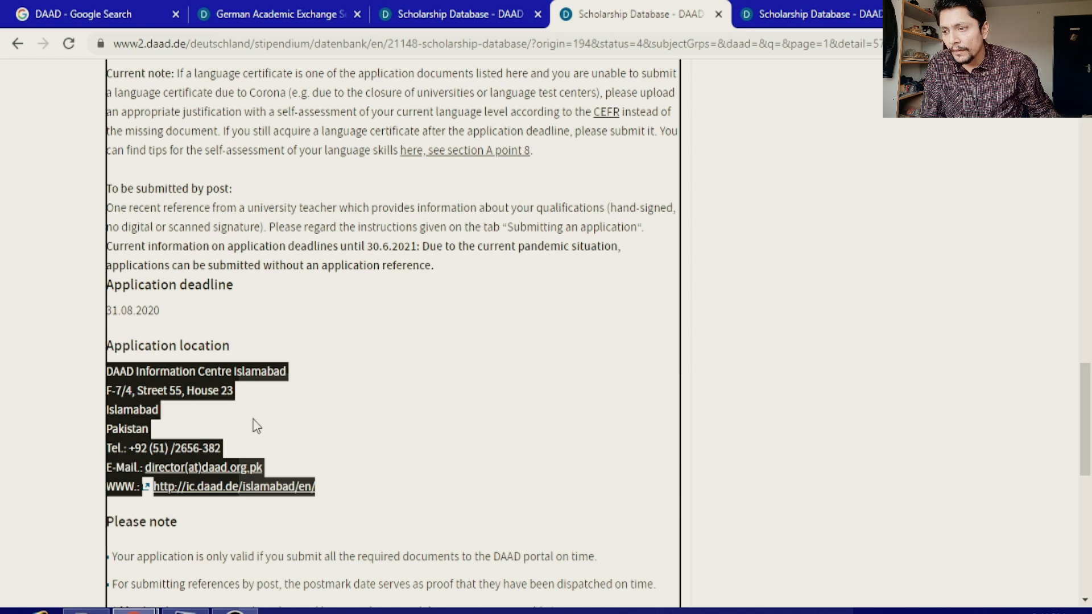
double_click(392, 247)
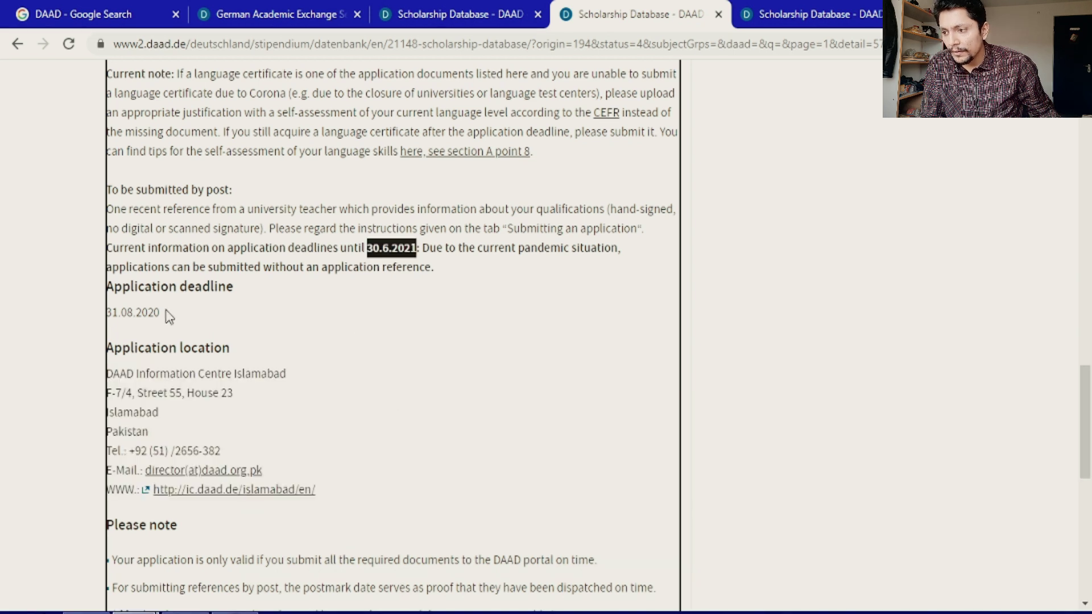
left_click_drag(165, 313, 106, 313)
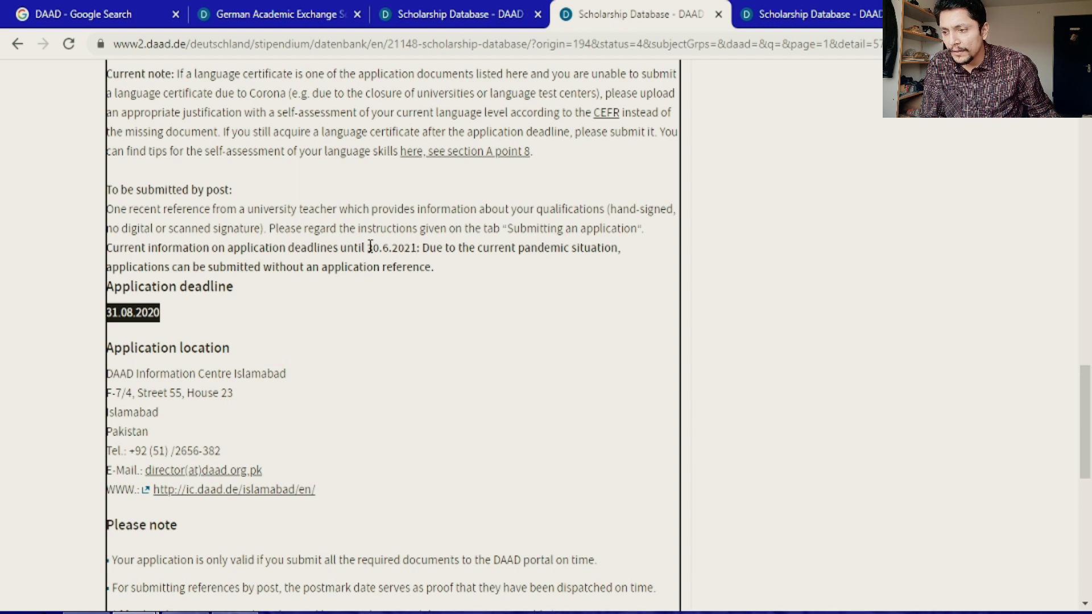
left_click_drag(367, 247, 398, 247)
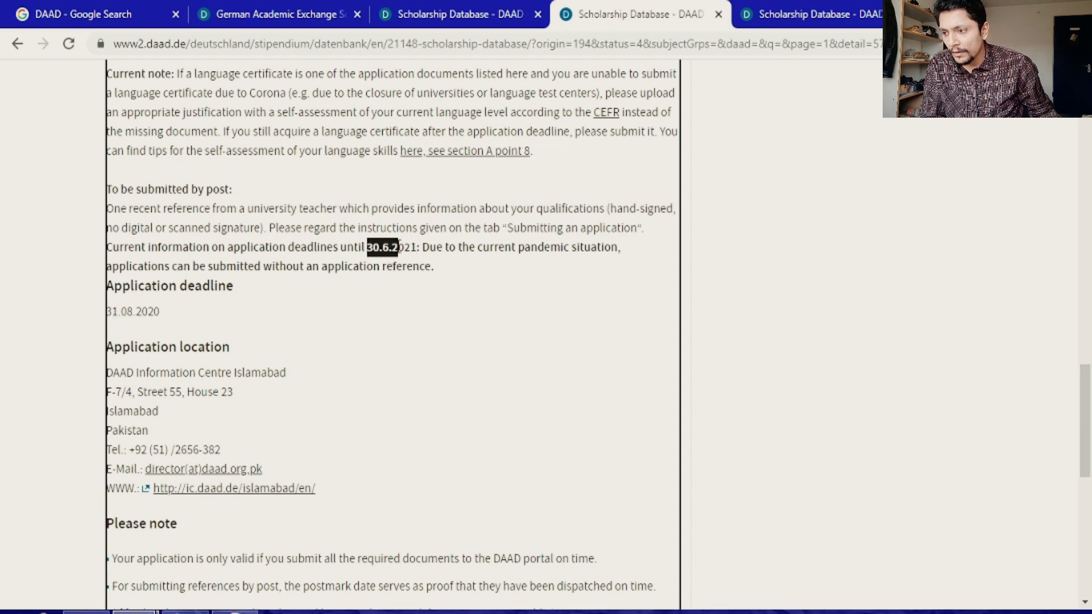
Review the list of required application documents.
scroll(414, 375, "up", 7)
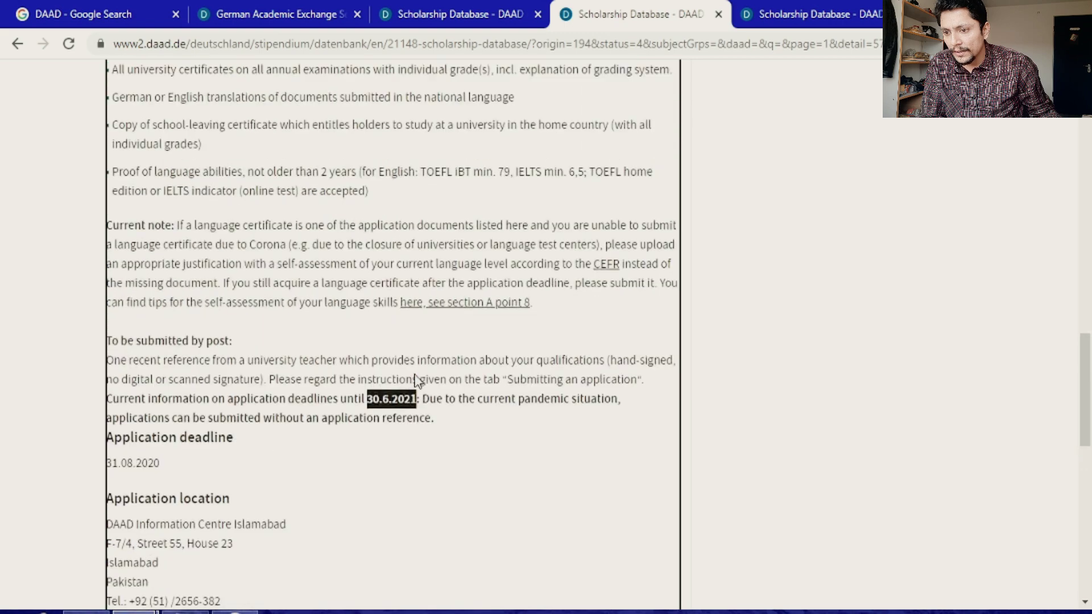
scroll(415, 377, "up", 4)
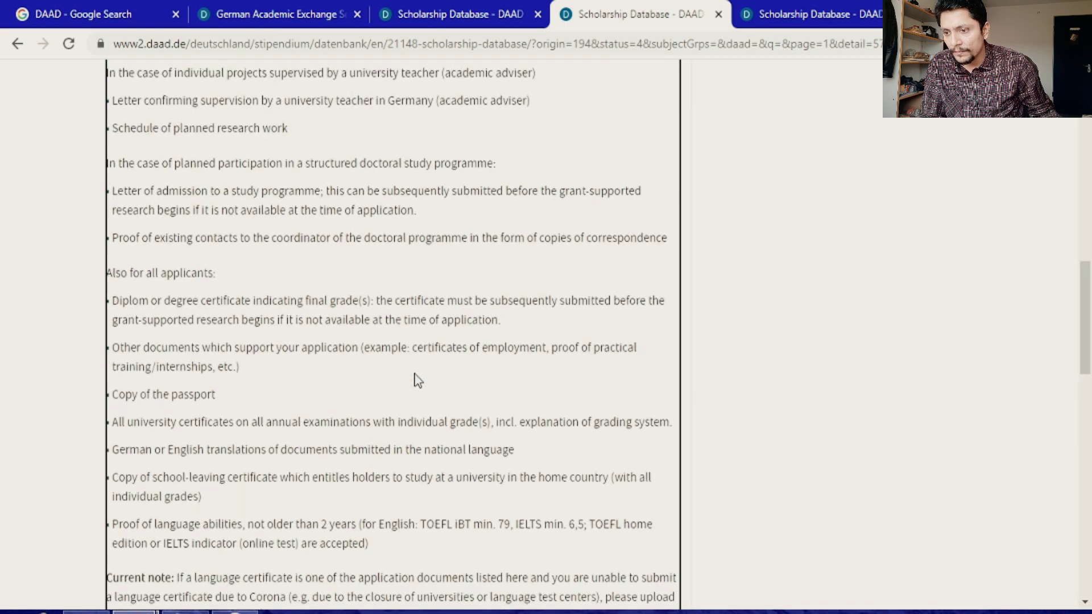
scroll(373, 360, "up", 7)
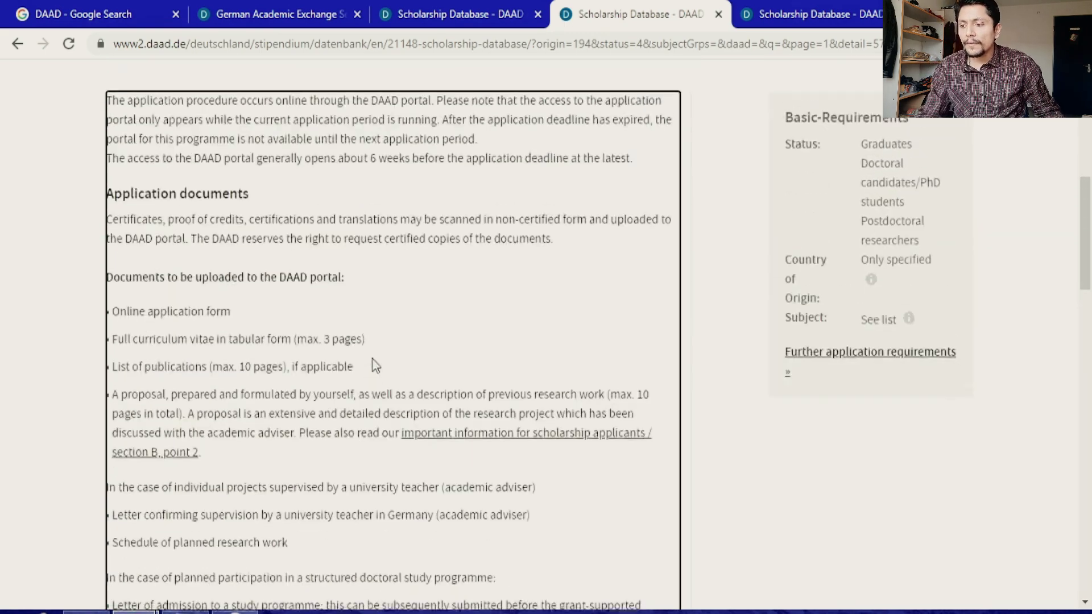
scroll(373, 359, "down", 3)
scroll(375, 362, "down", 4)
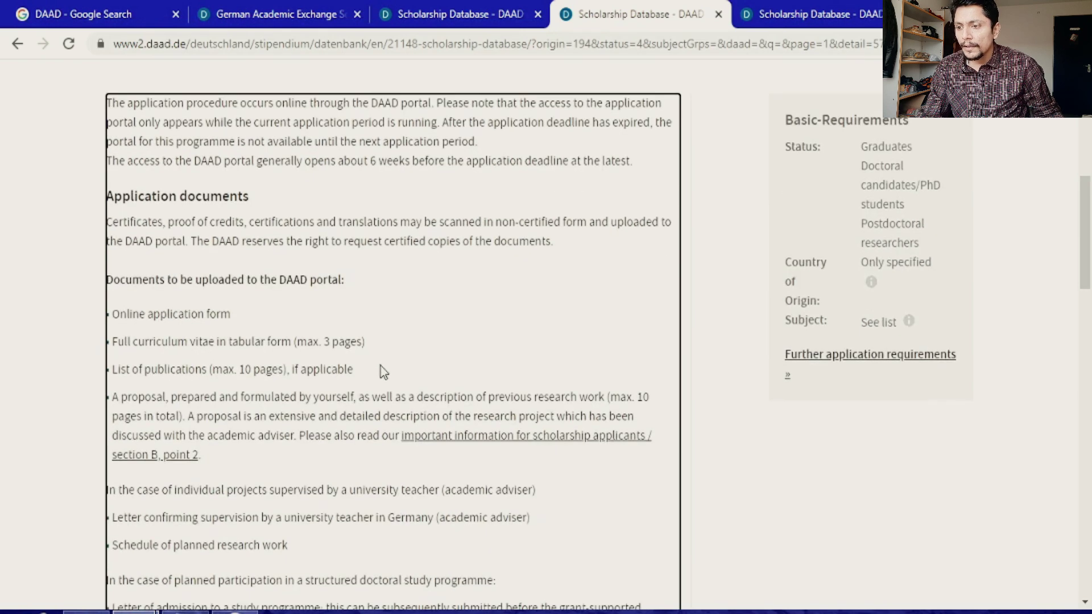